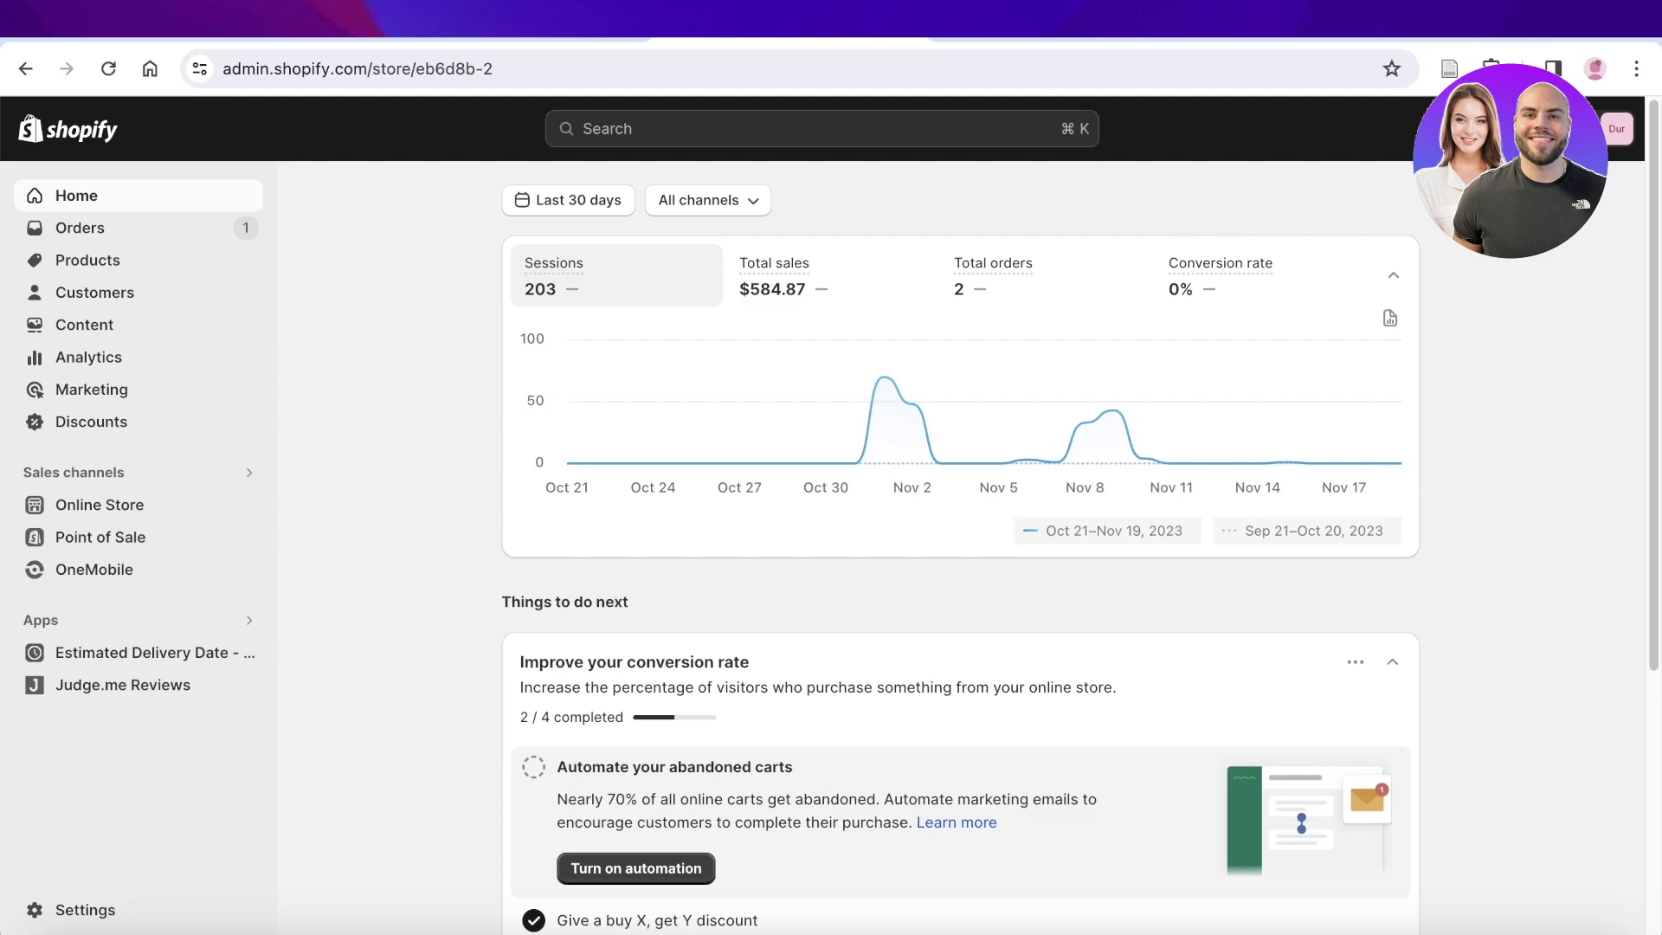
Load aliexpress.com in a new tab, close the Black Friday popup and browse the product listings
key("super+t")
type("ali")
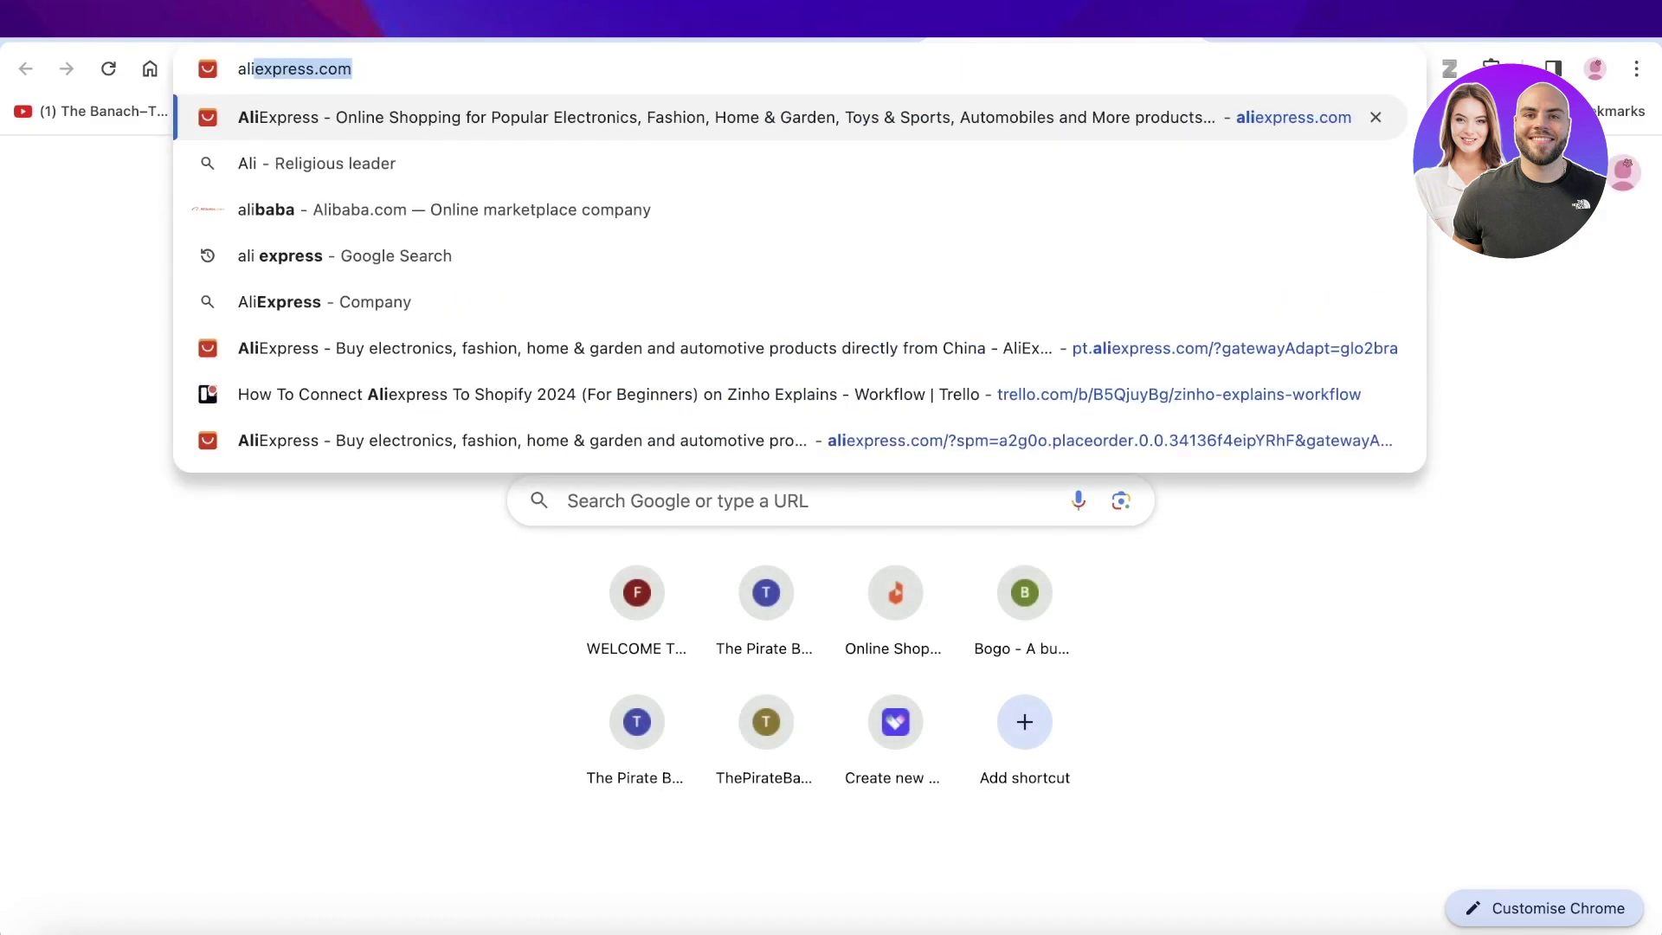
key("Return")
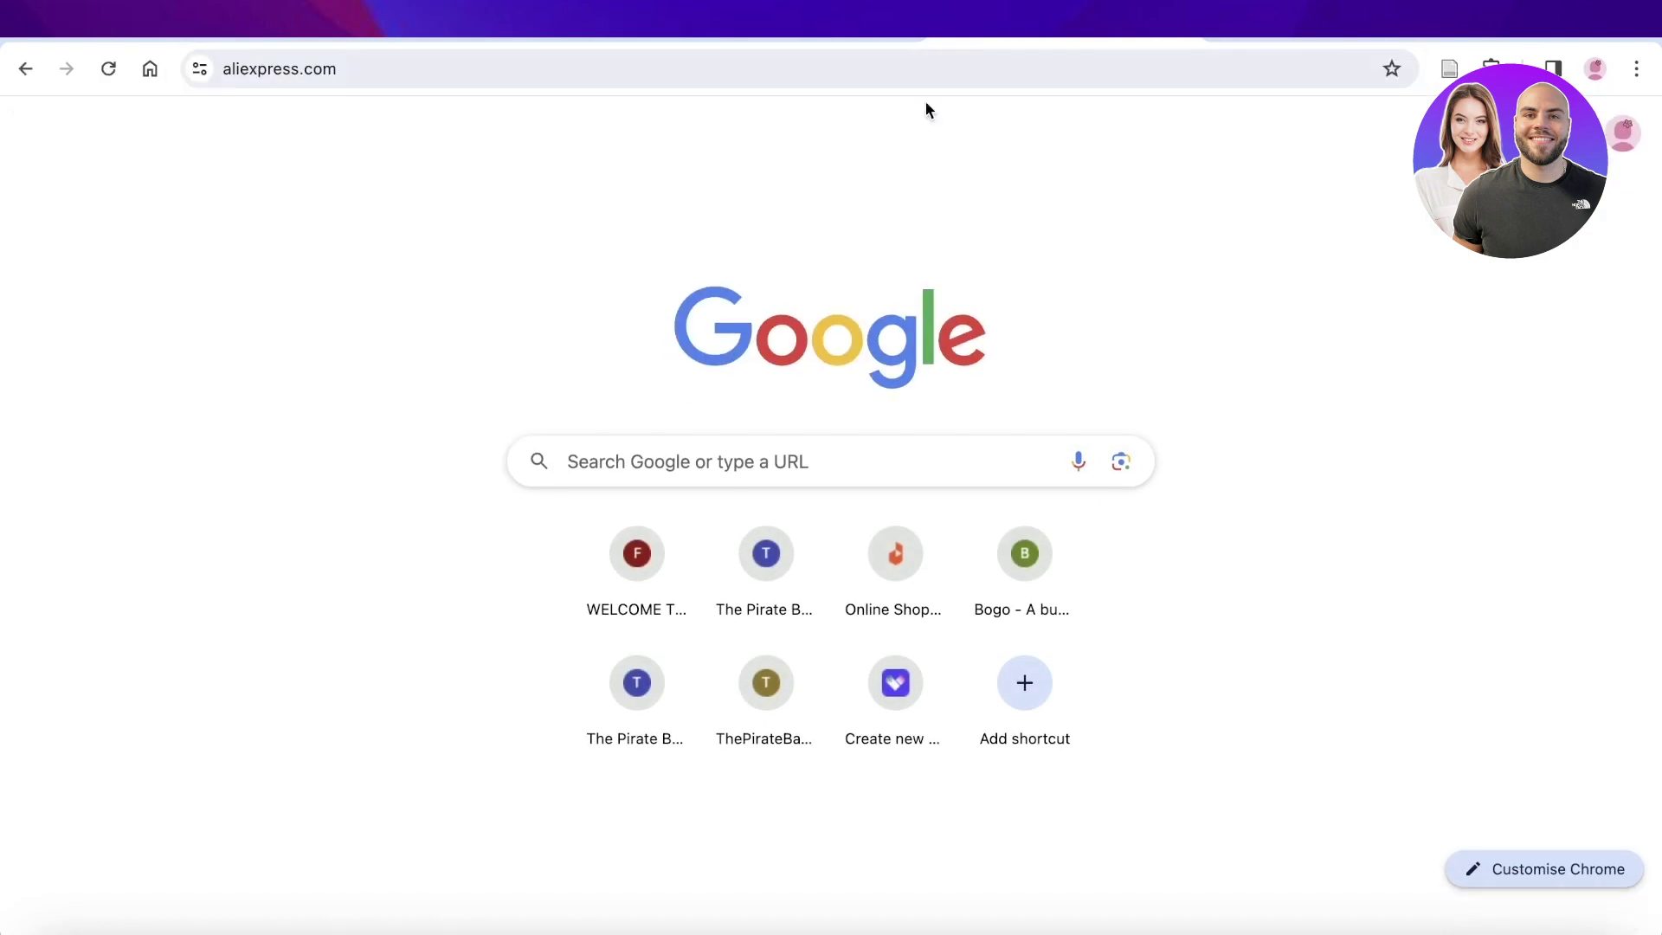
scroll(974, 476, "down", 15)
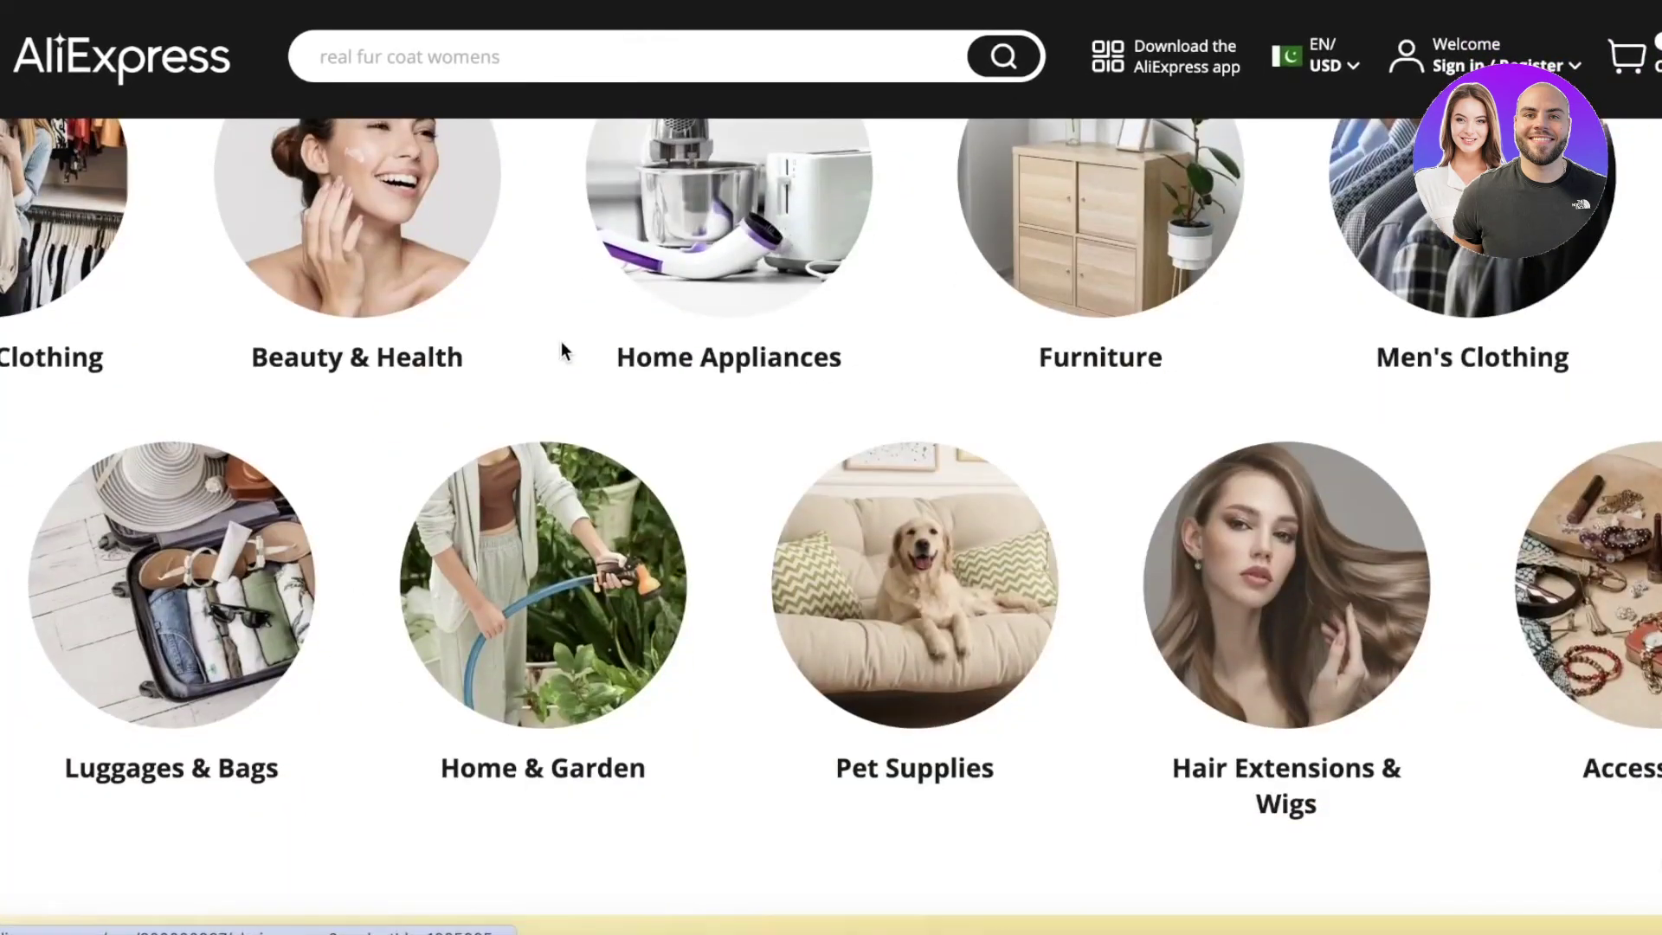
scroll(567, 372, "down", 5)
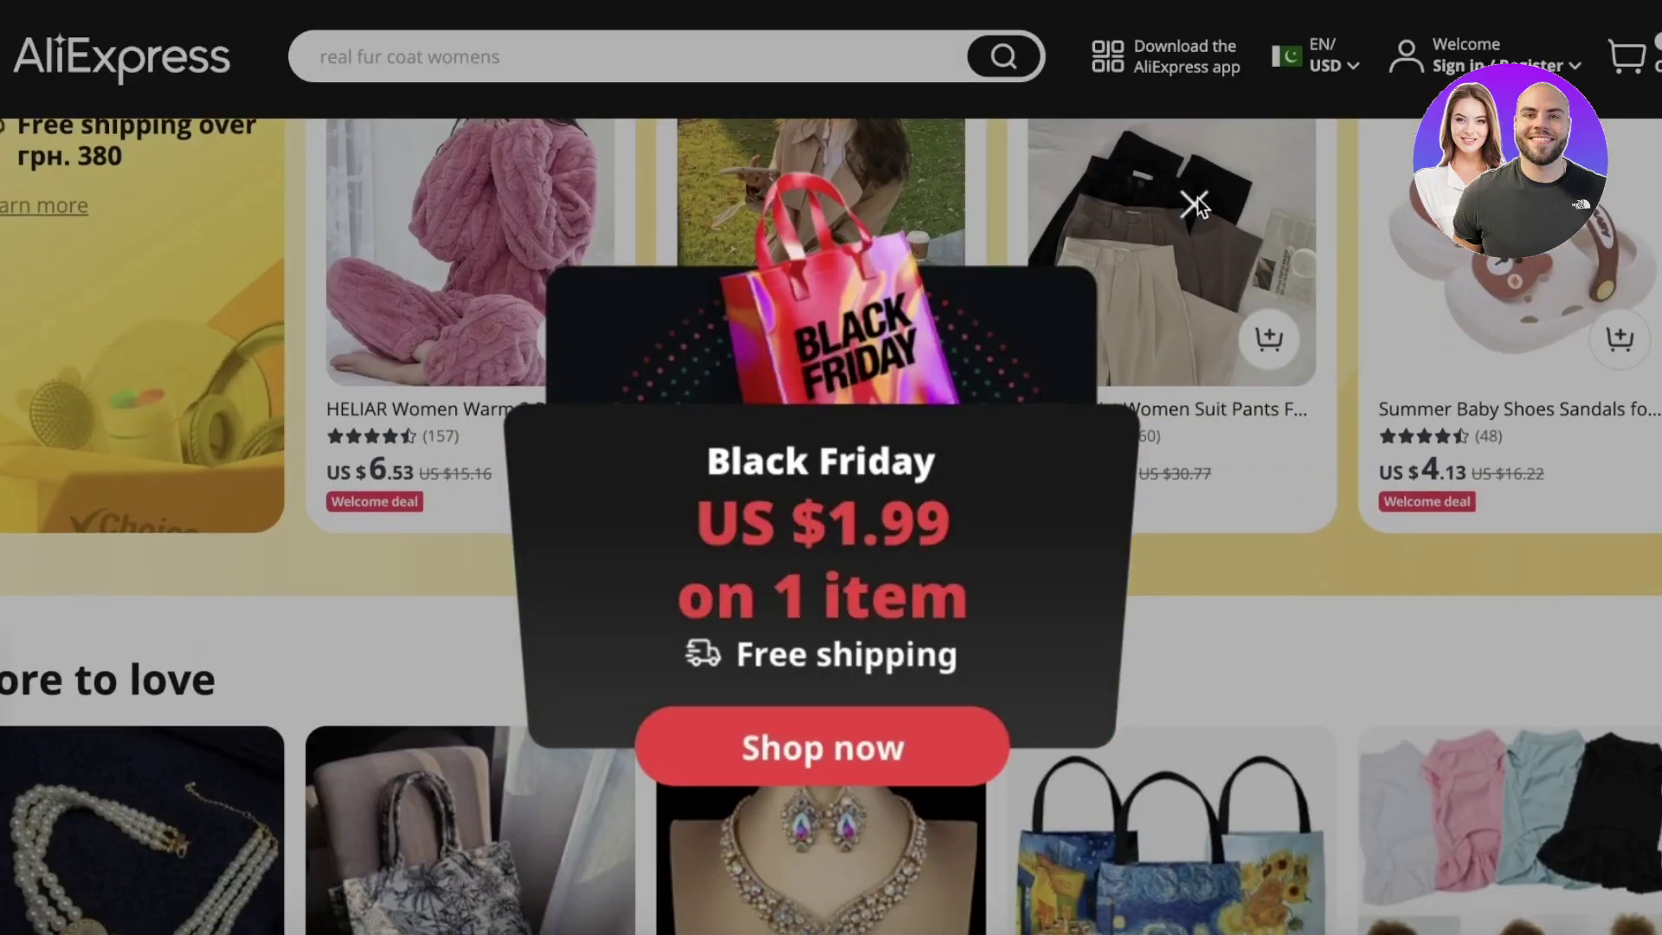
left_click(1194, 205)
scroll(1170, 365, "down", 5)
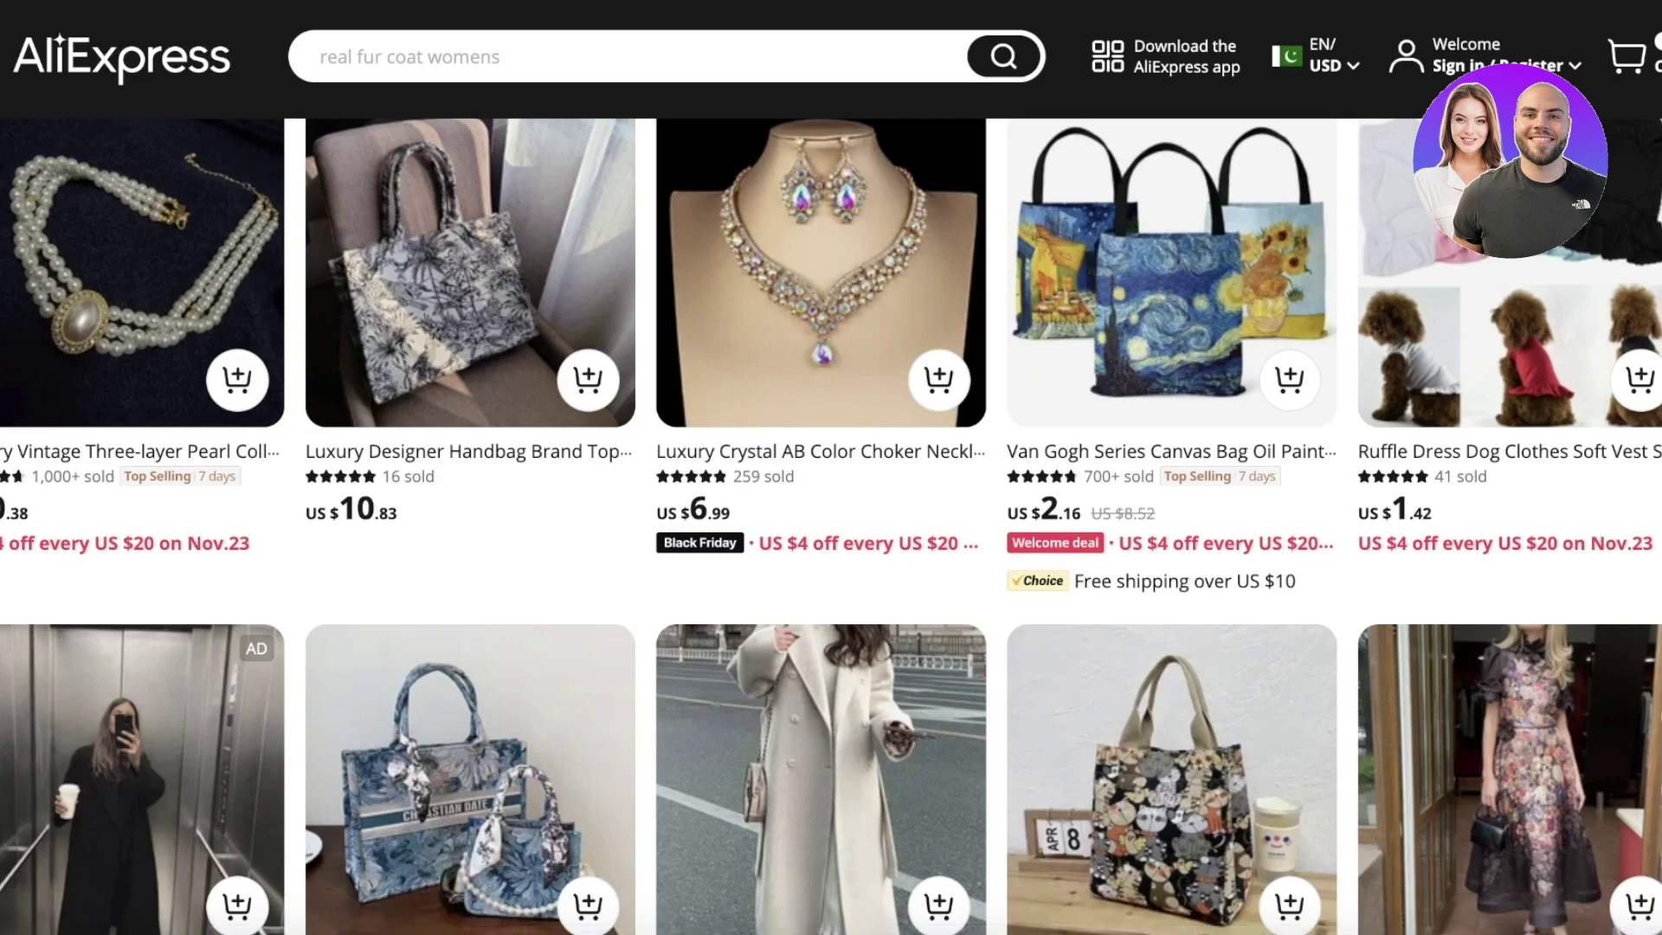
scroll(1463, 543, "up", 5)
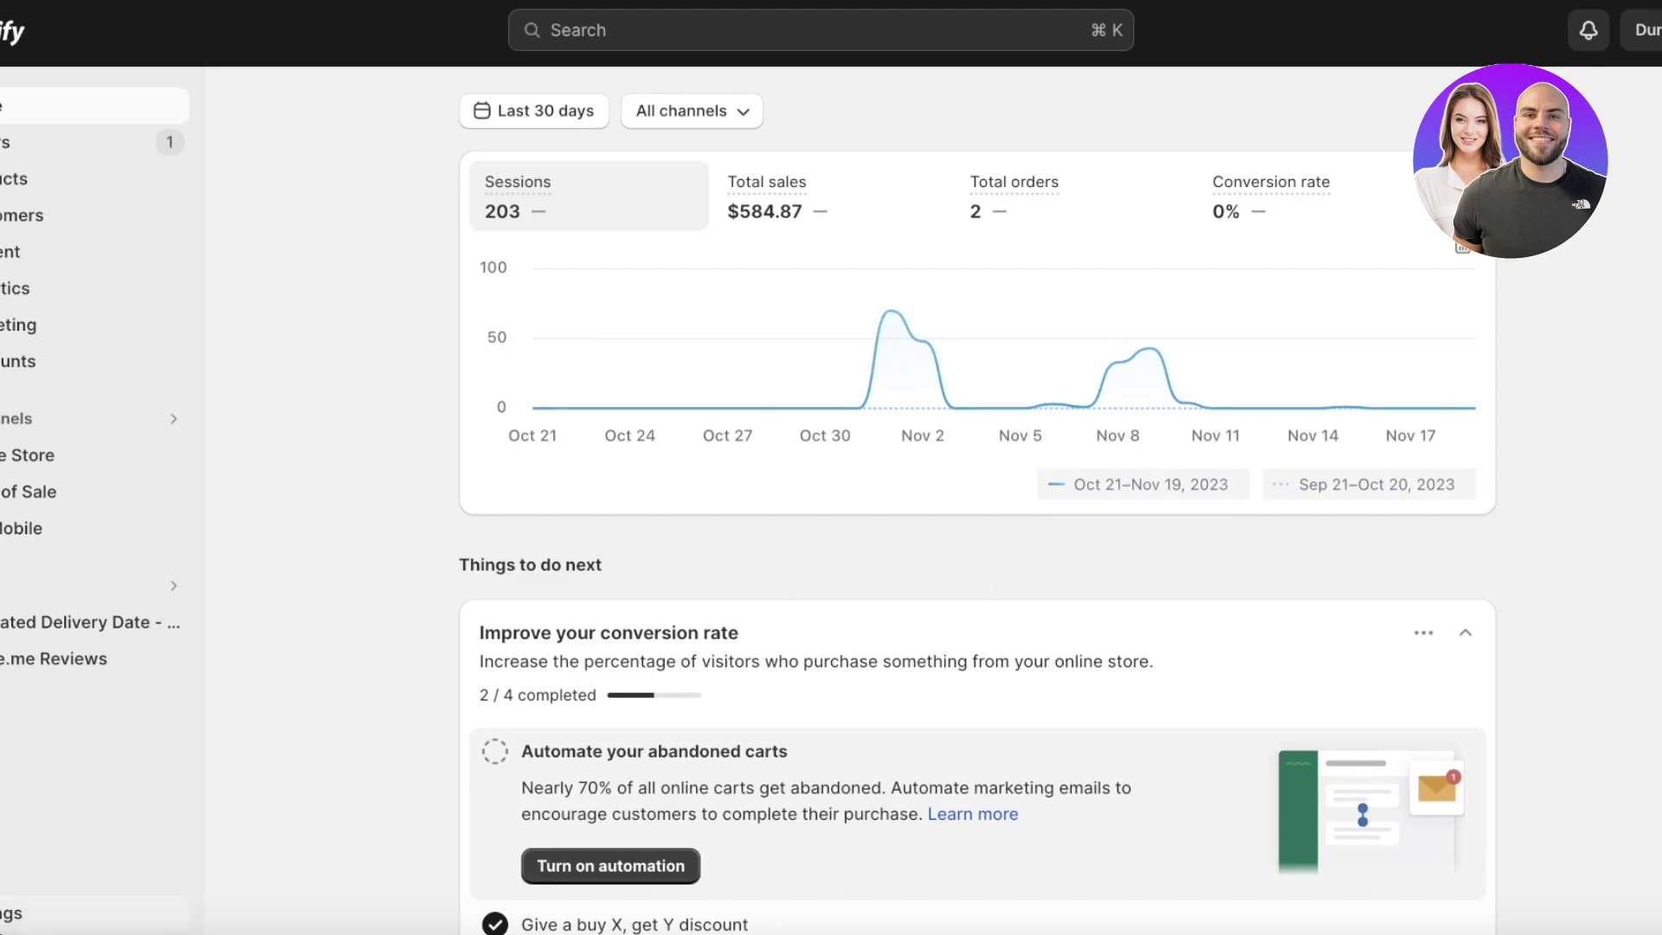
Go to Shopify Settings › Apps and sales channels
left_click(4, 921)
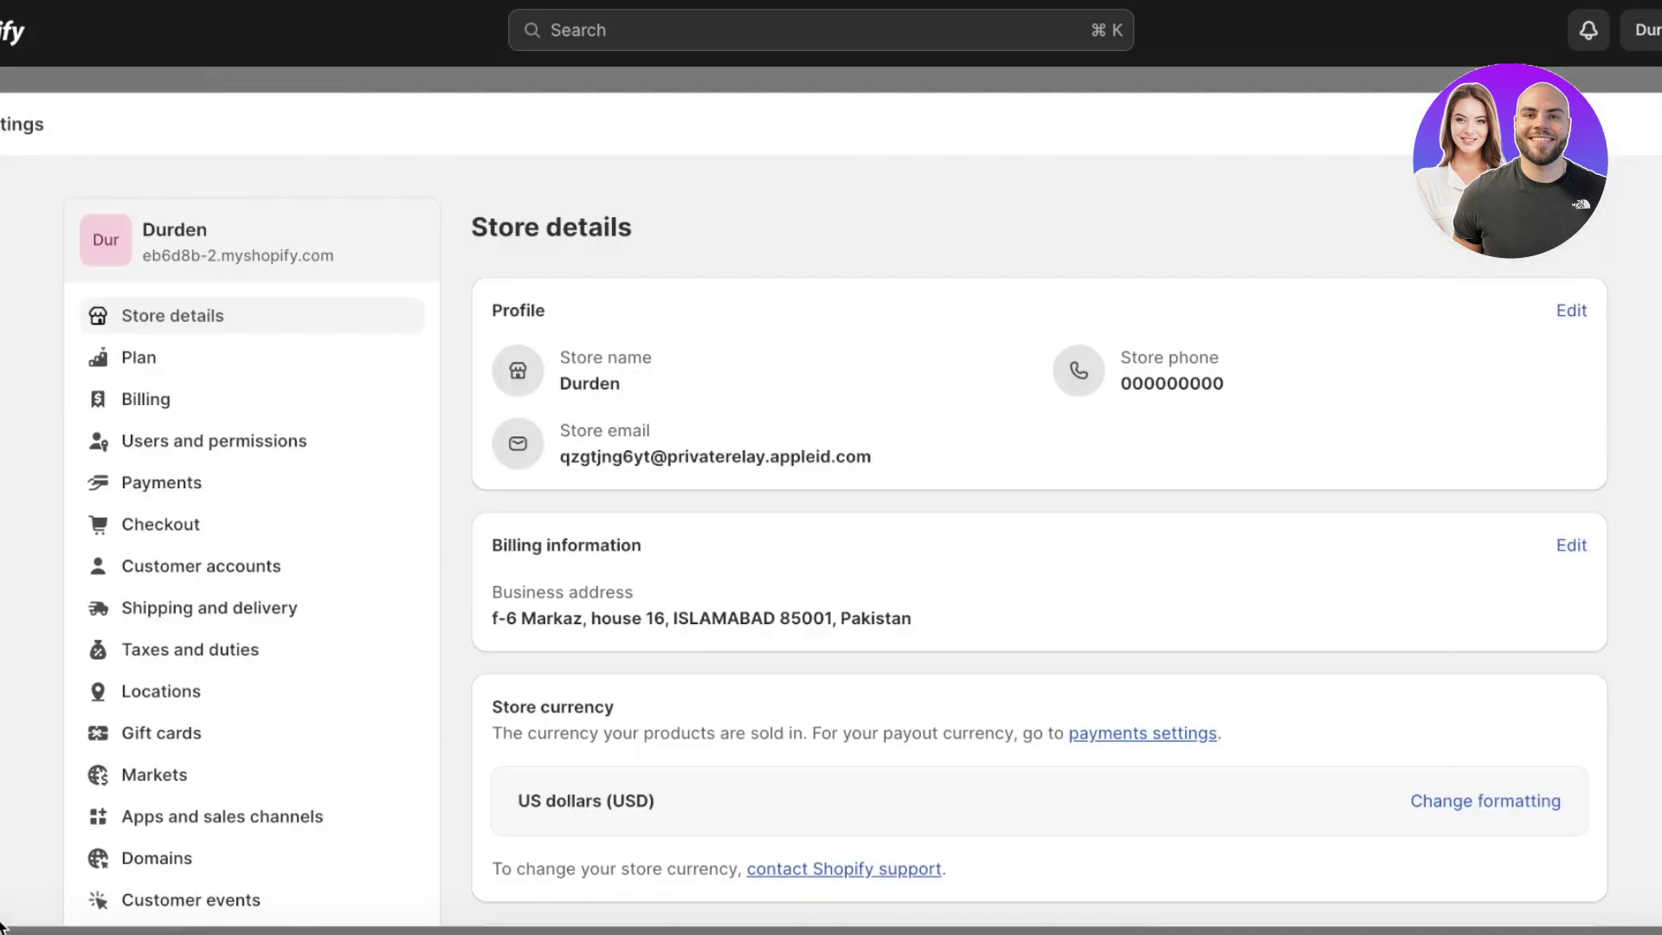
left_click(111, 830)
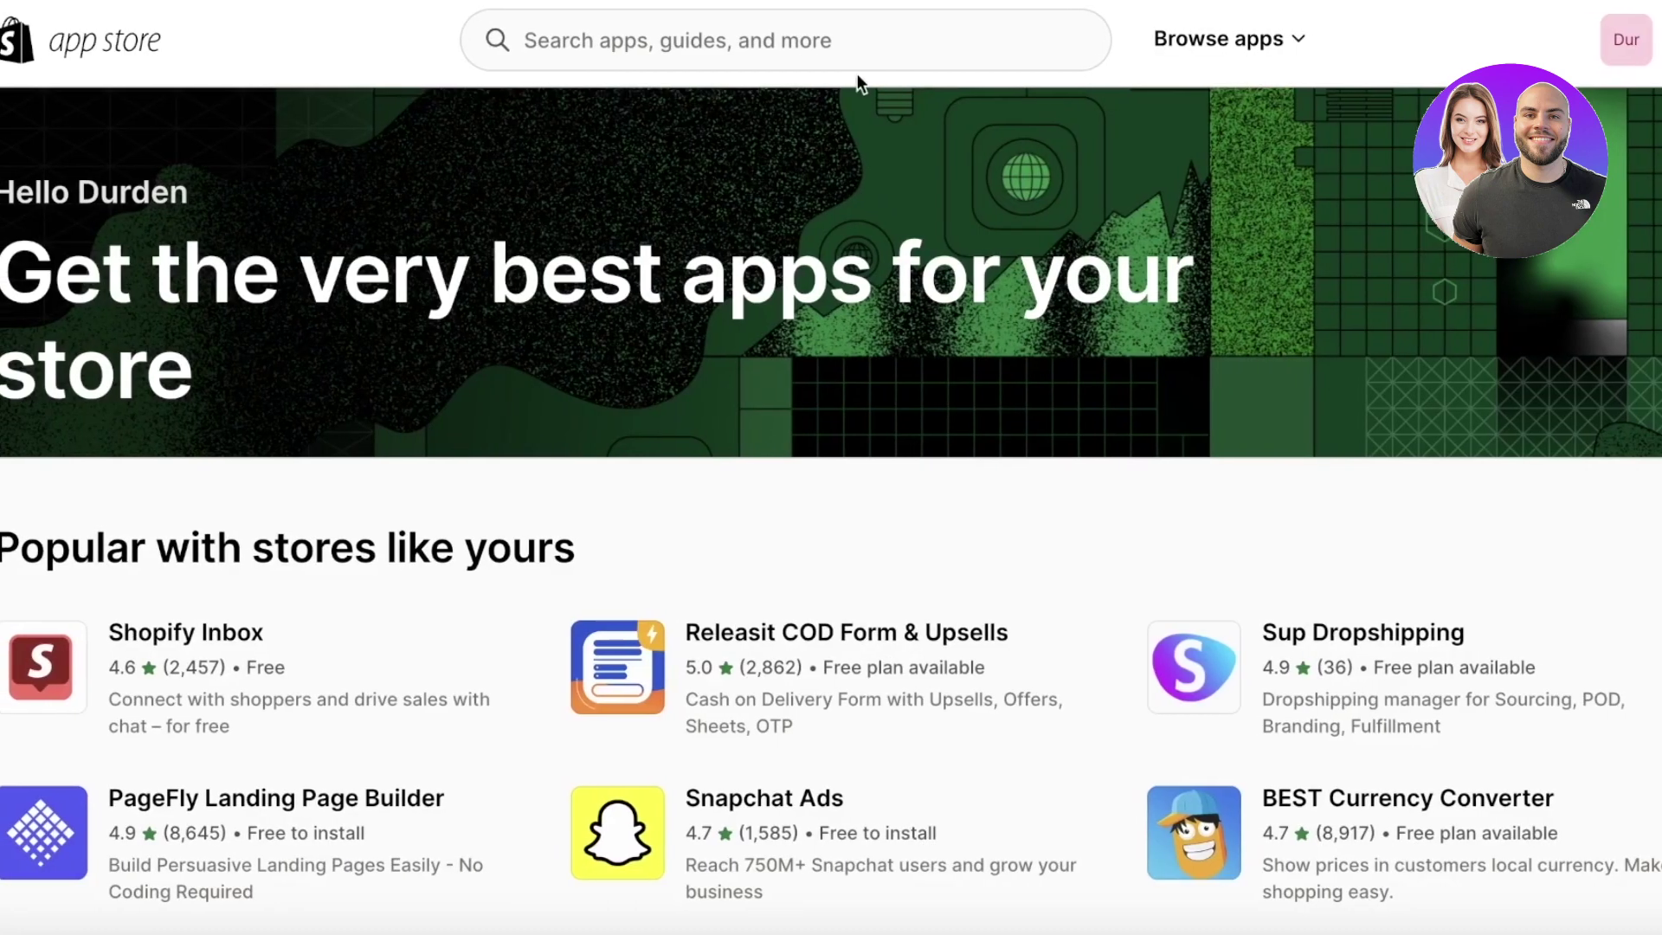
Search the App Store for 'aliexpress' and open the DSers-AliExpress Dropshipping app page
left_click(869, 53)
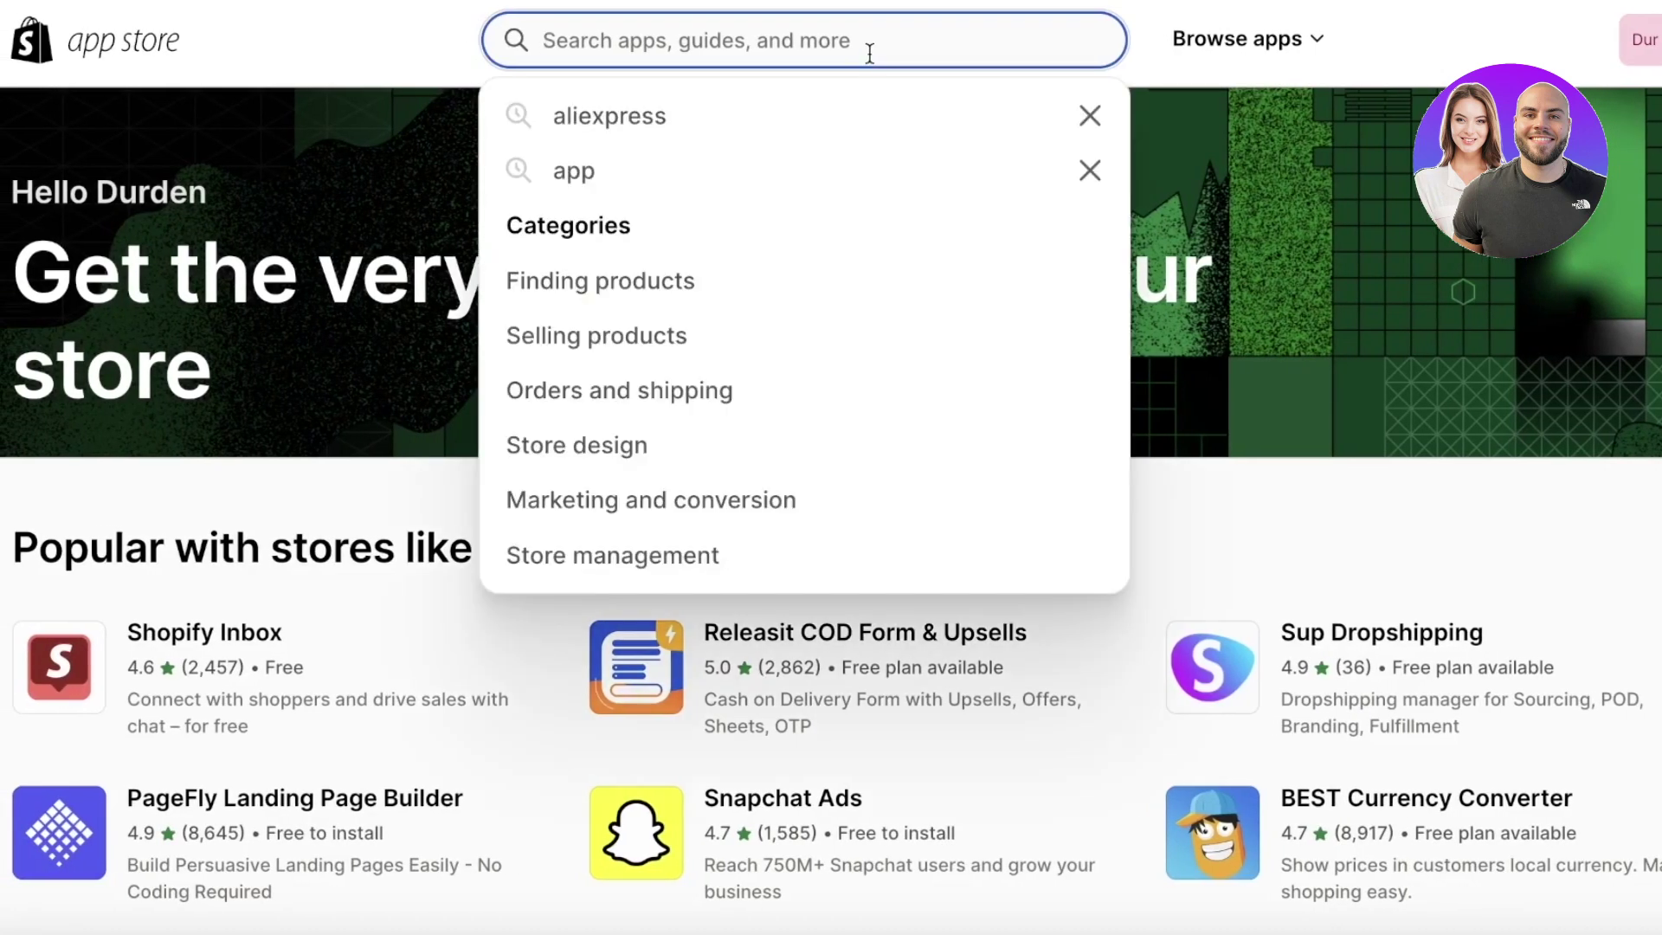
type("ali")
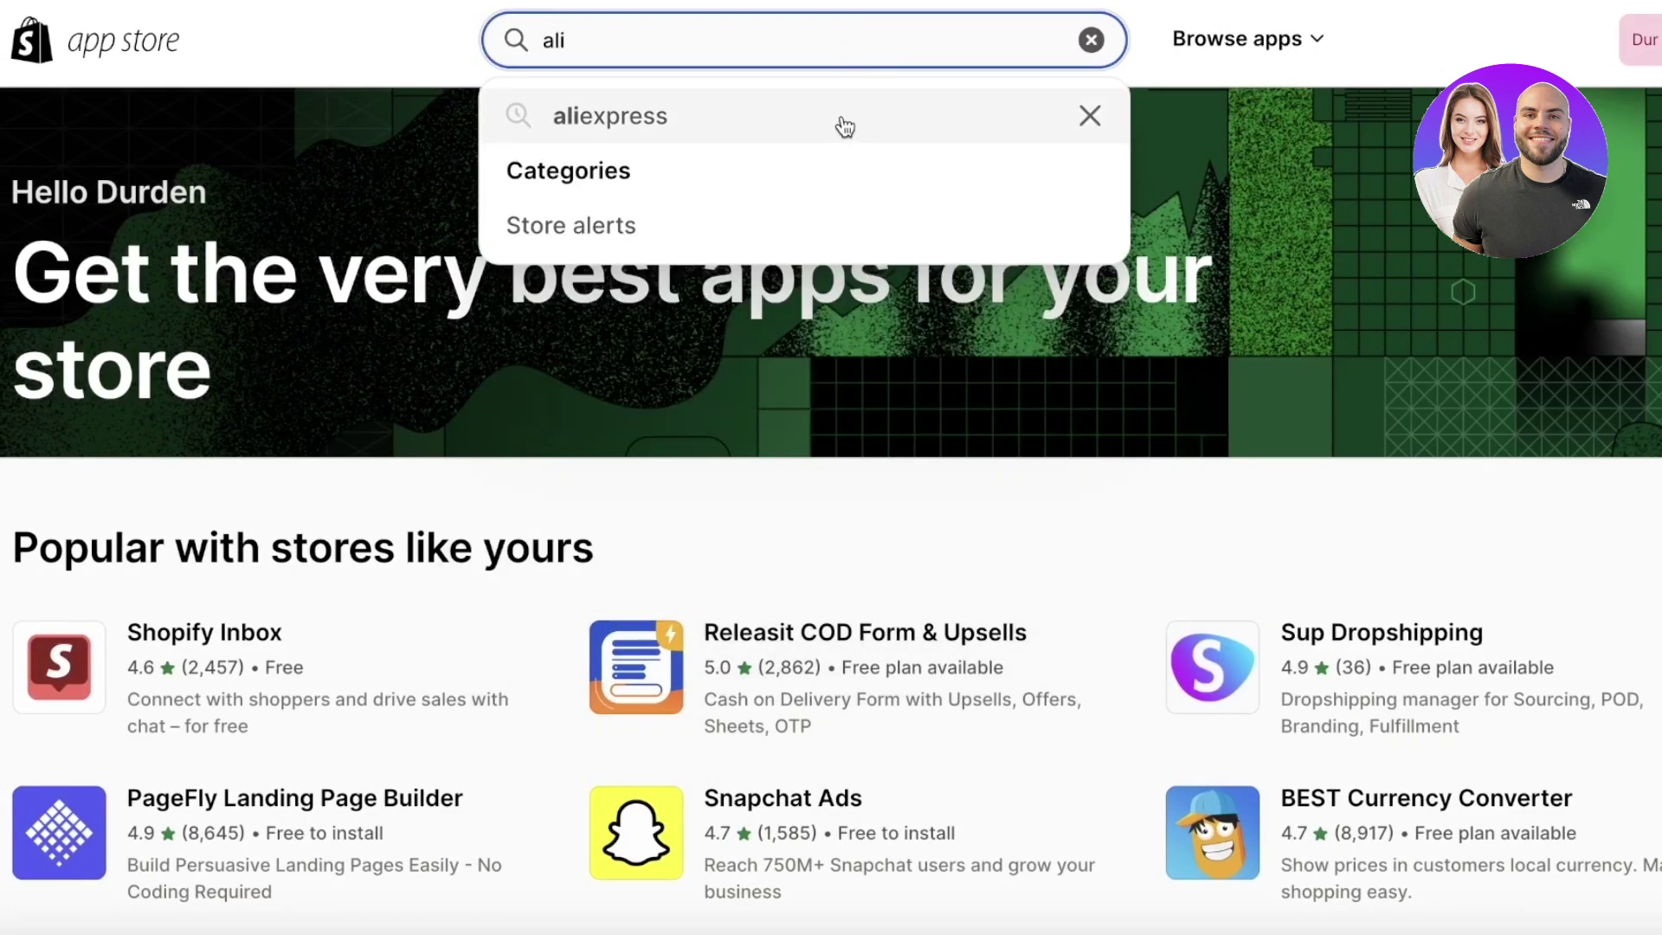
left_click(844, 121)
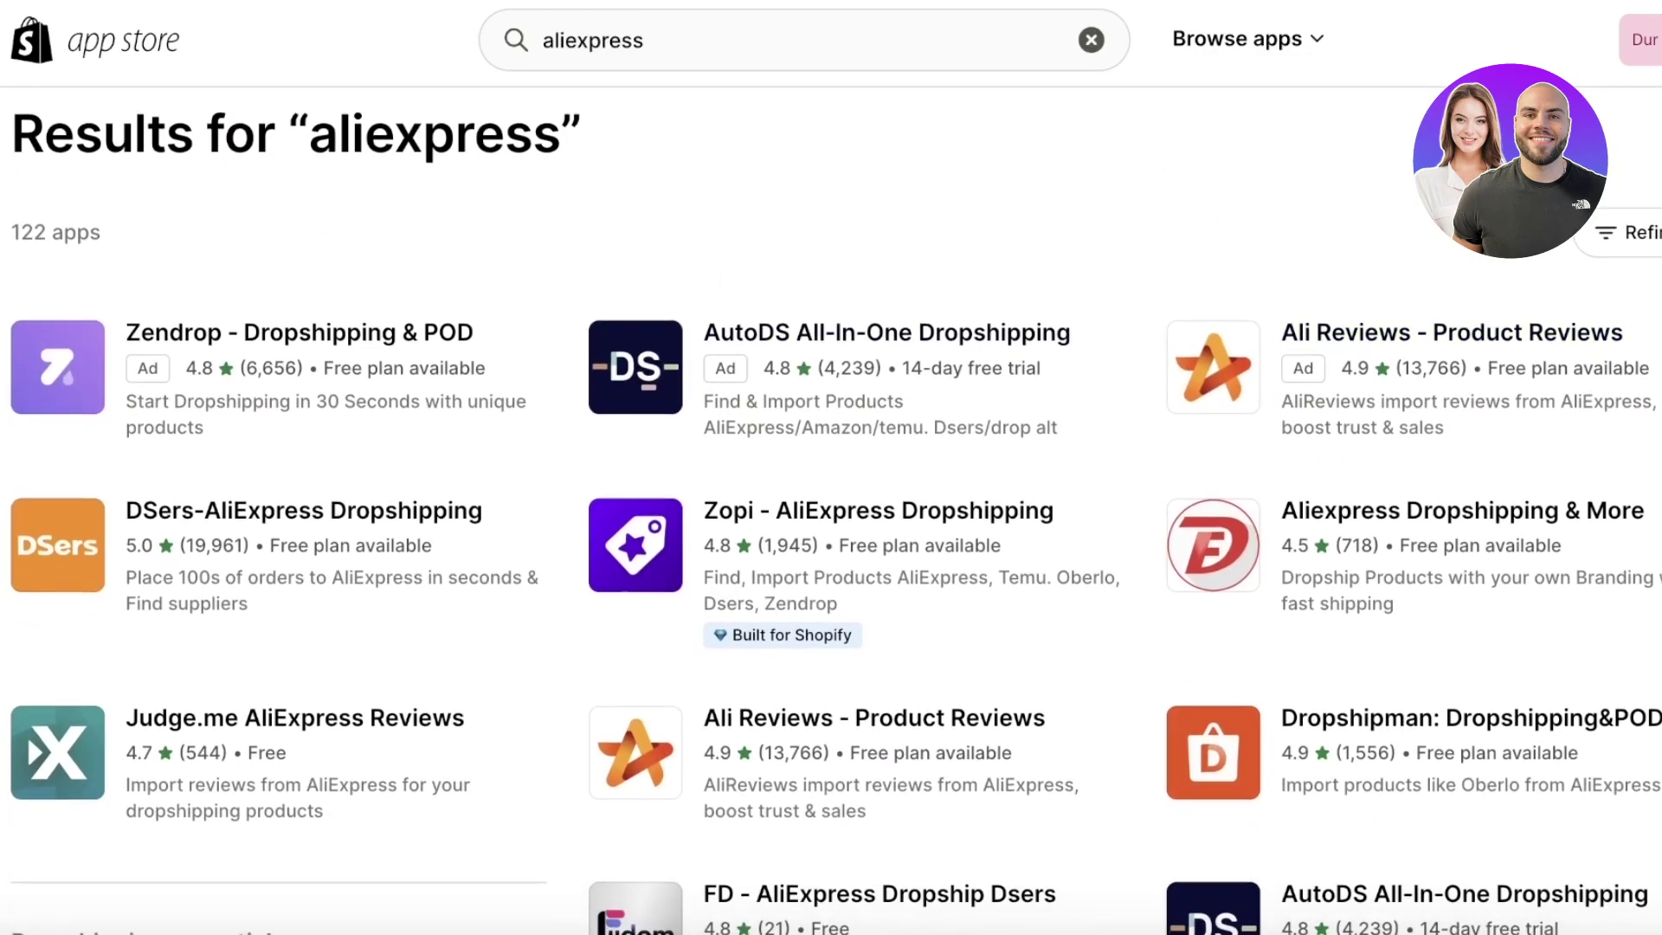
scroll(1177, 378, "down", 1)
scroll(836, 511, "down", 1)
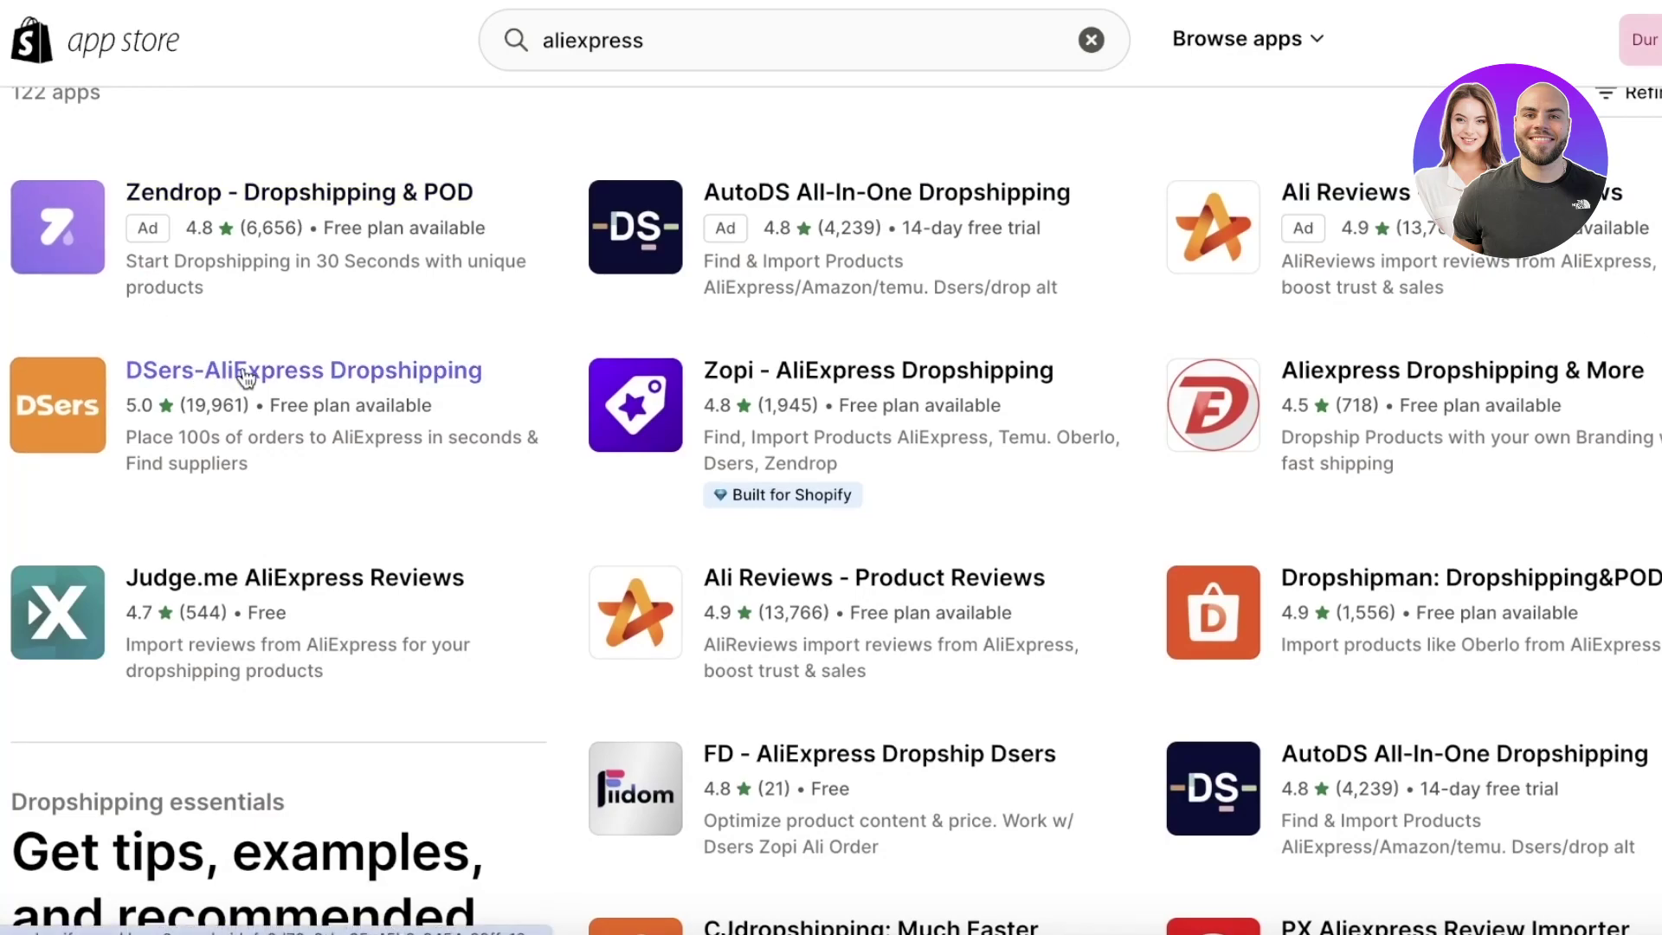
left_click(98, 389)
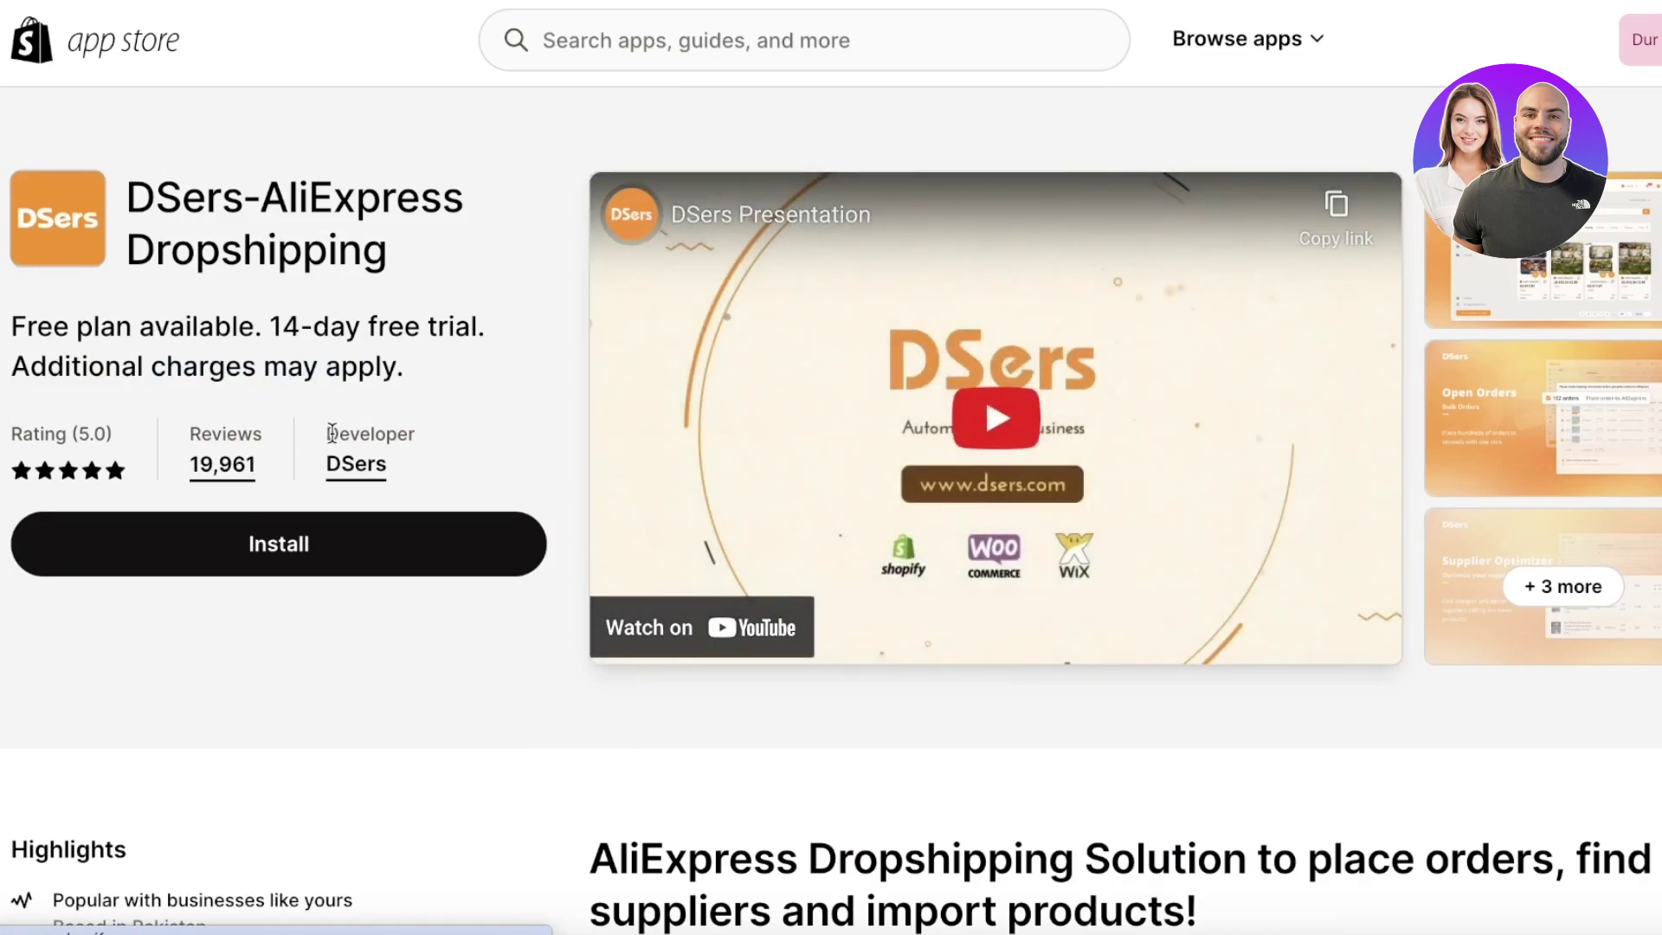
left_click_drag(328, 432, 381, 458)
left_click(434, 472)
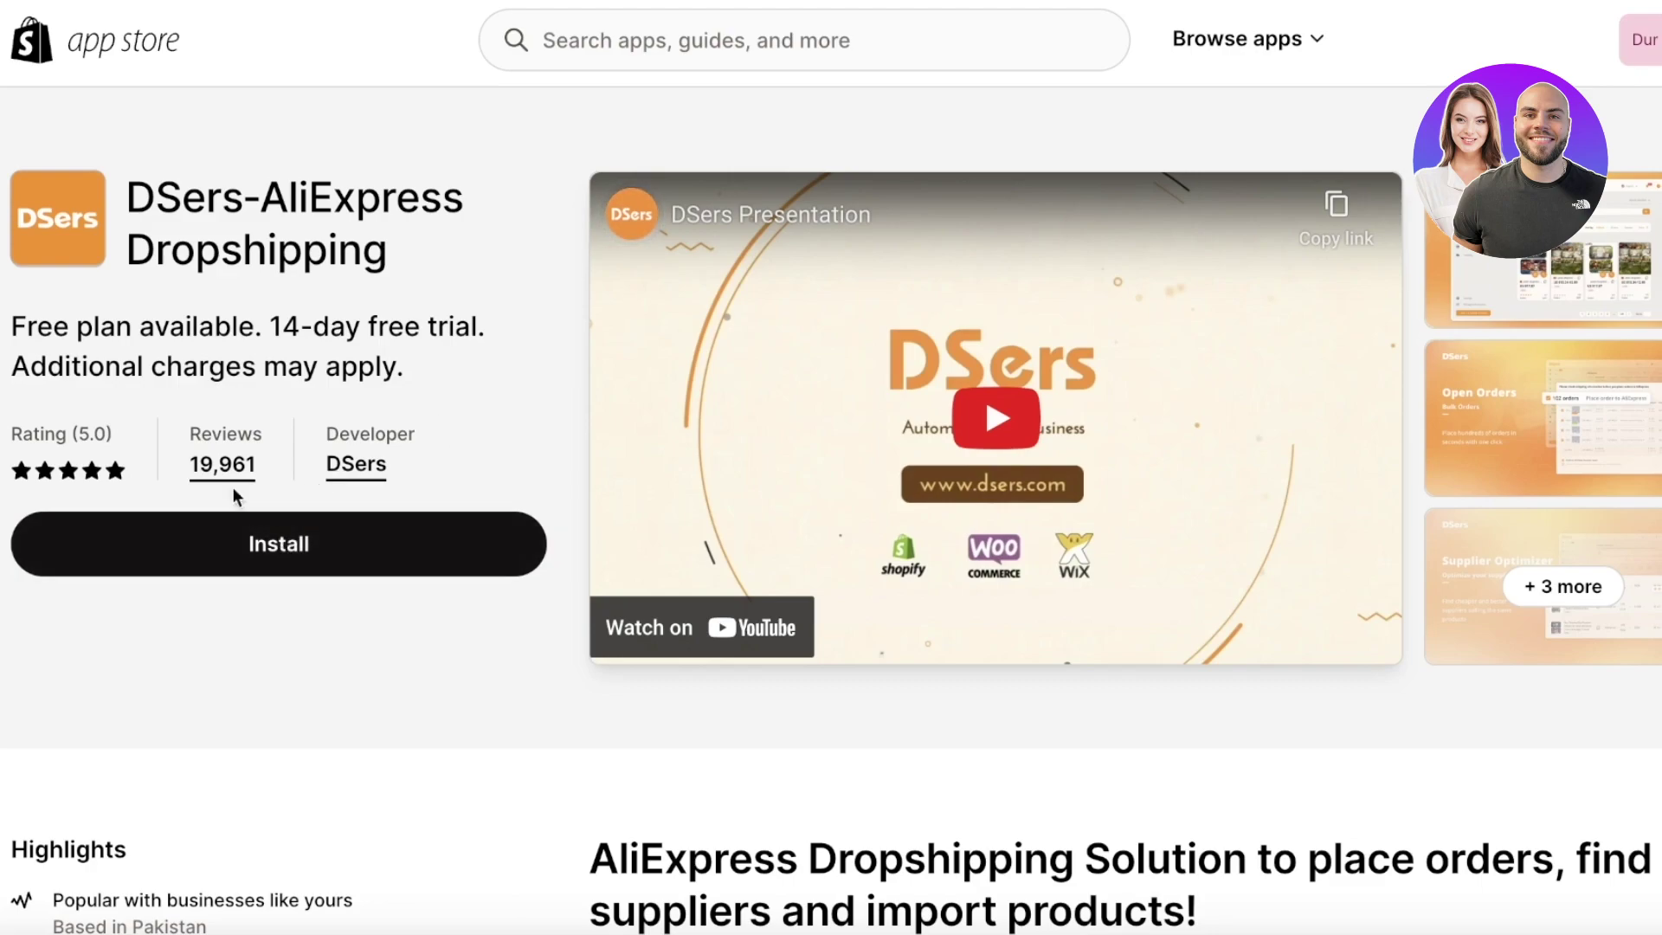
Install DSers-AliExpress Dropshipping on the store, confirming on Shopify's install screen
left_click(374, 534)
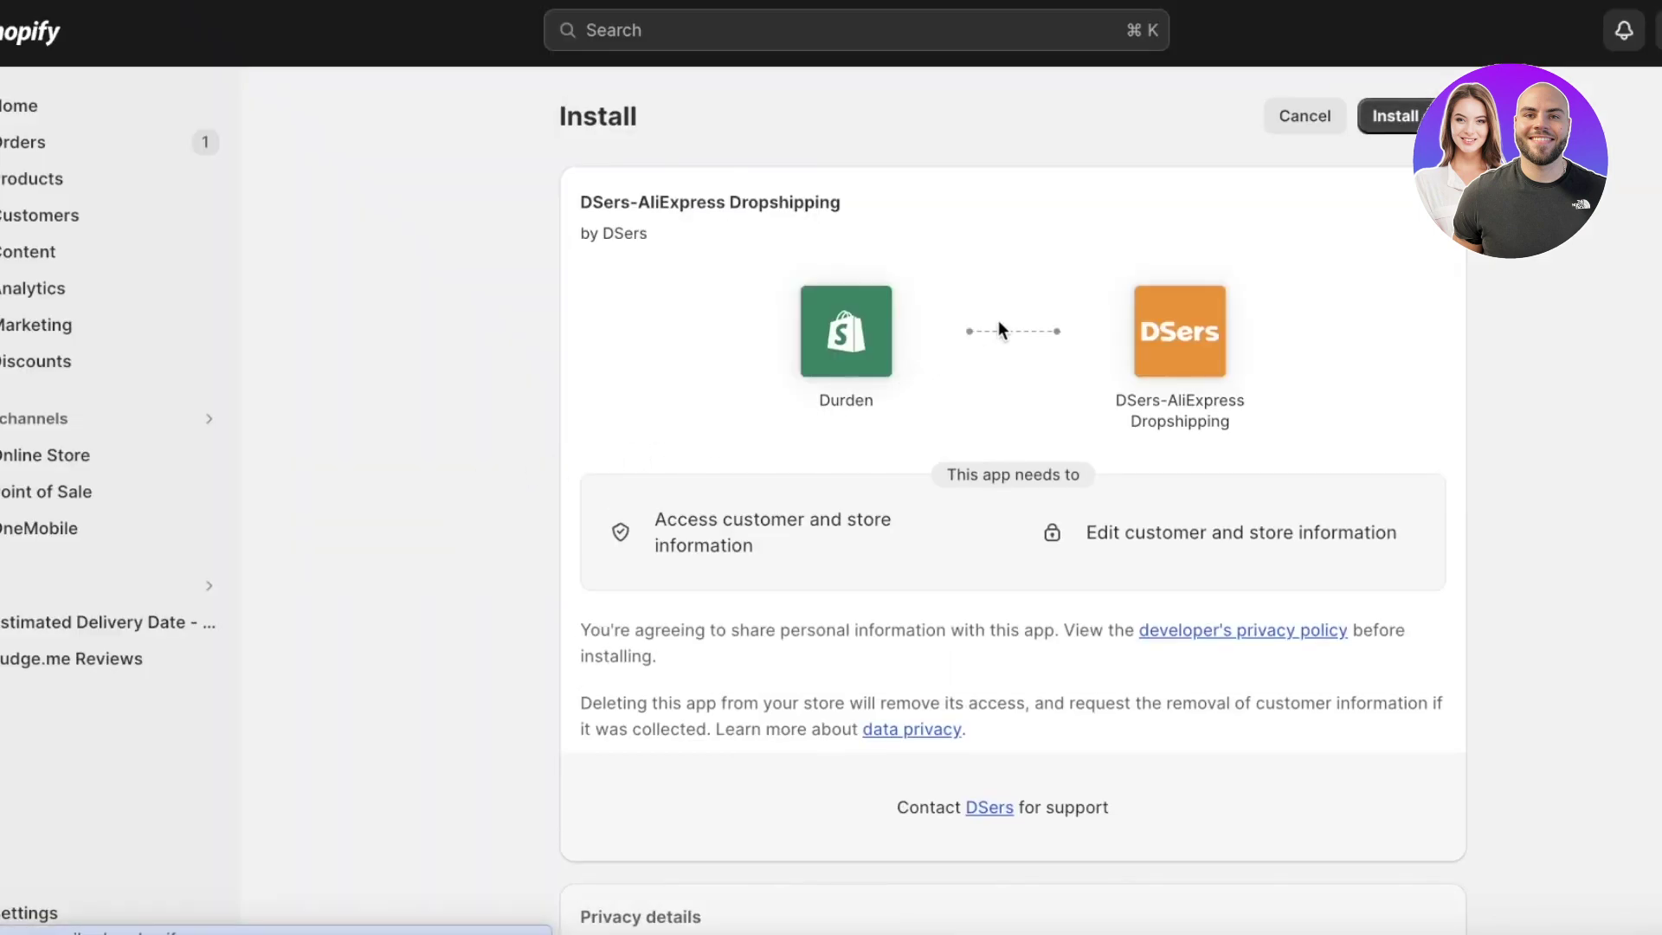
left_click(1396, 126)
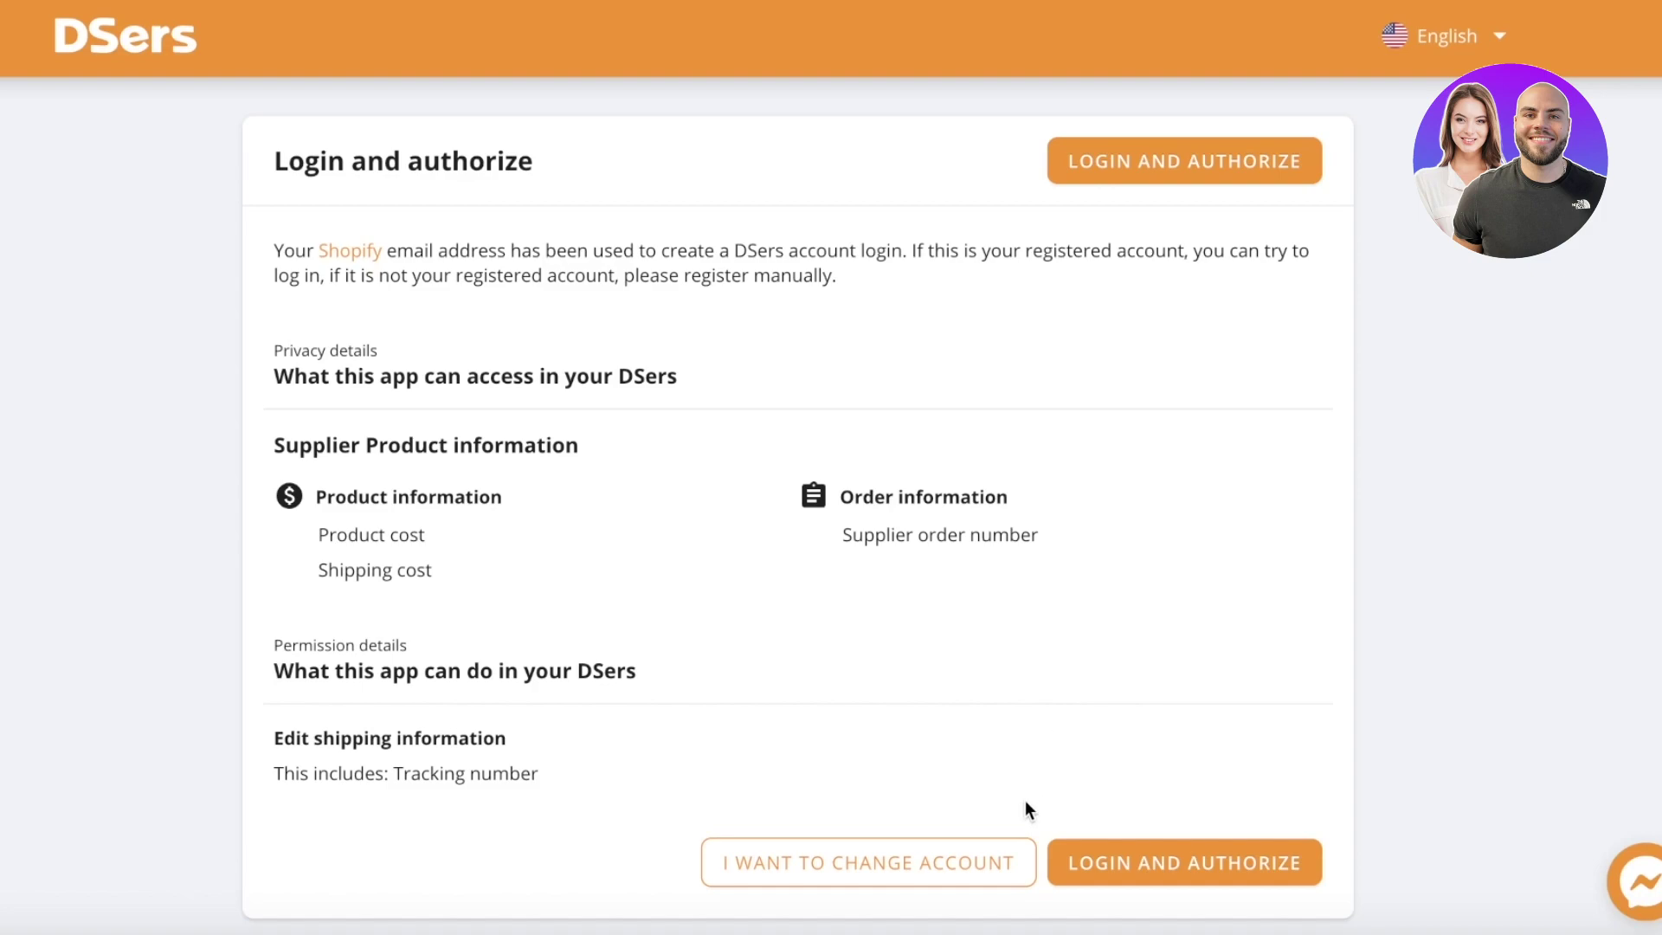
Log in and authorize DSers using the saved account email and its password
left_click(1110, 875)
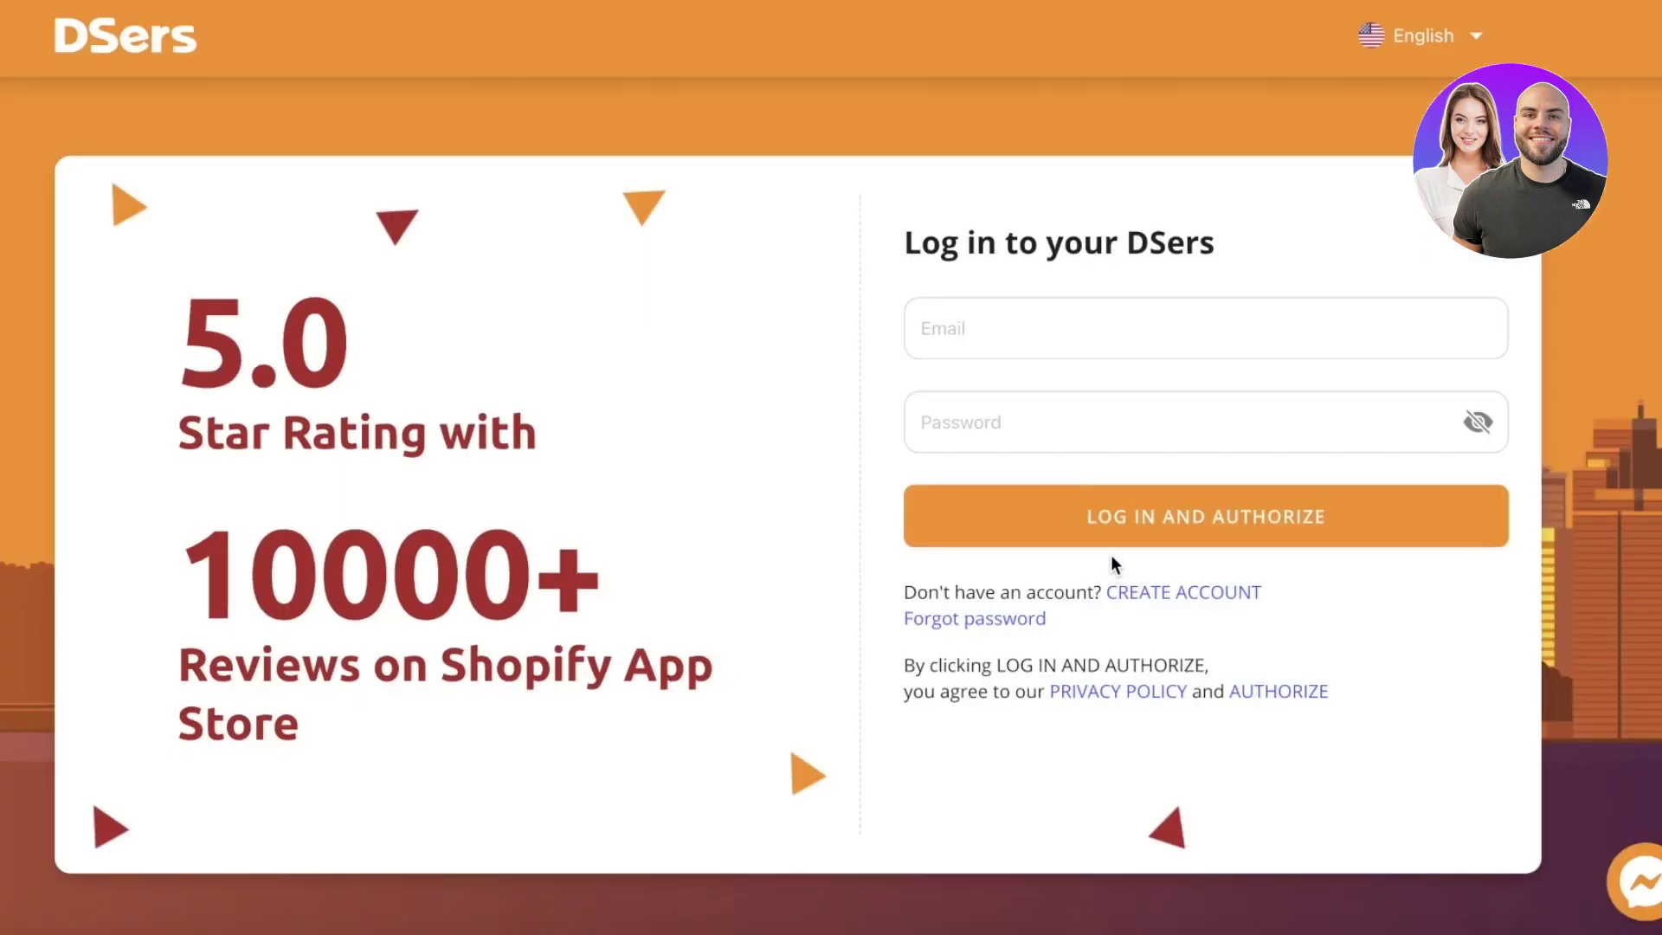
left_click(1043, 341)
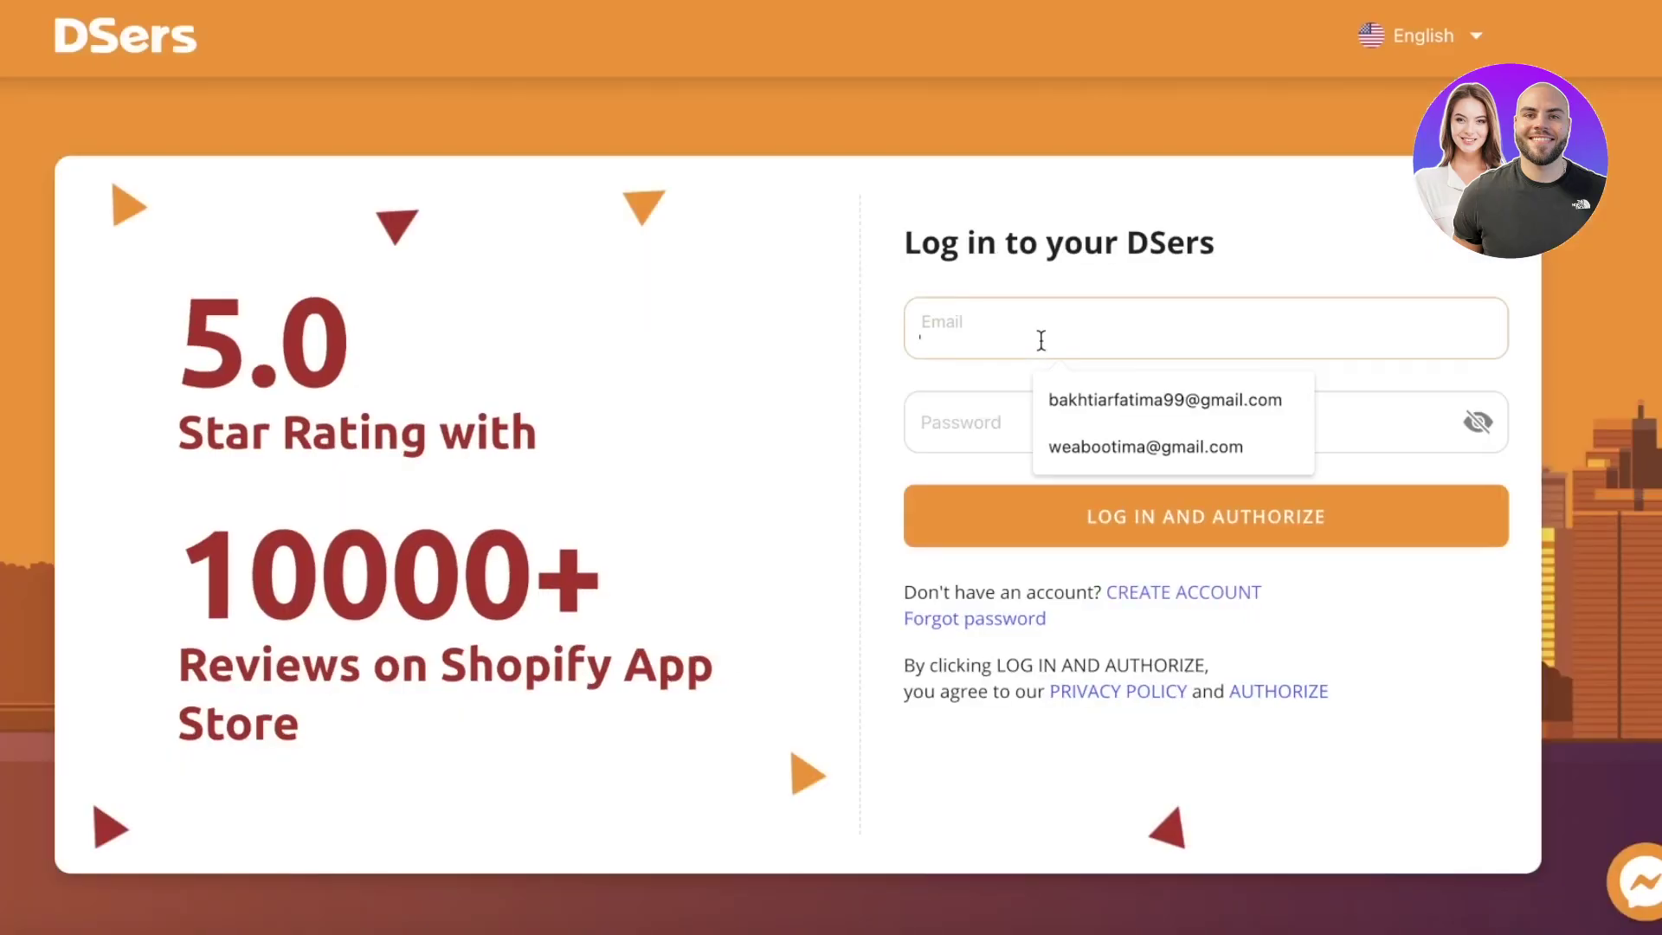
left_click(1203, 594)
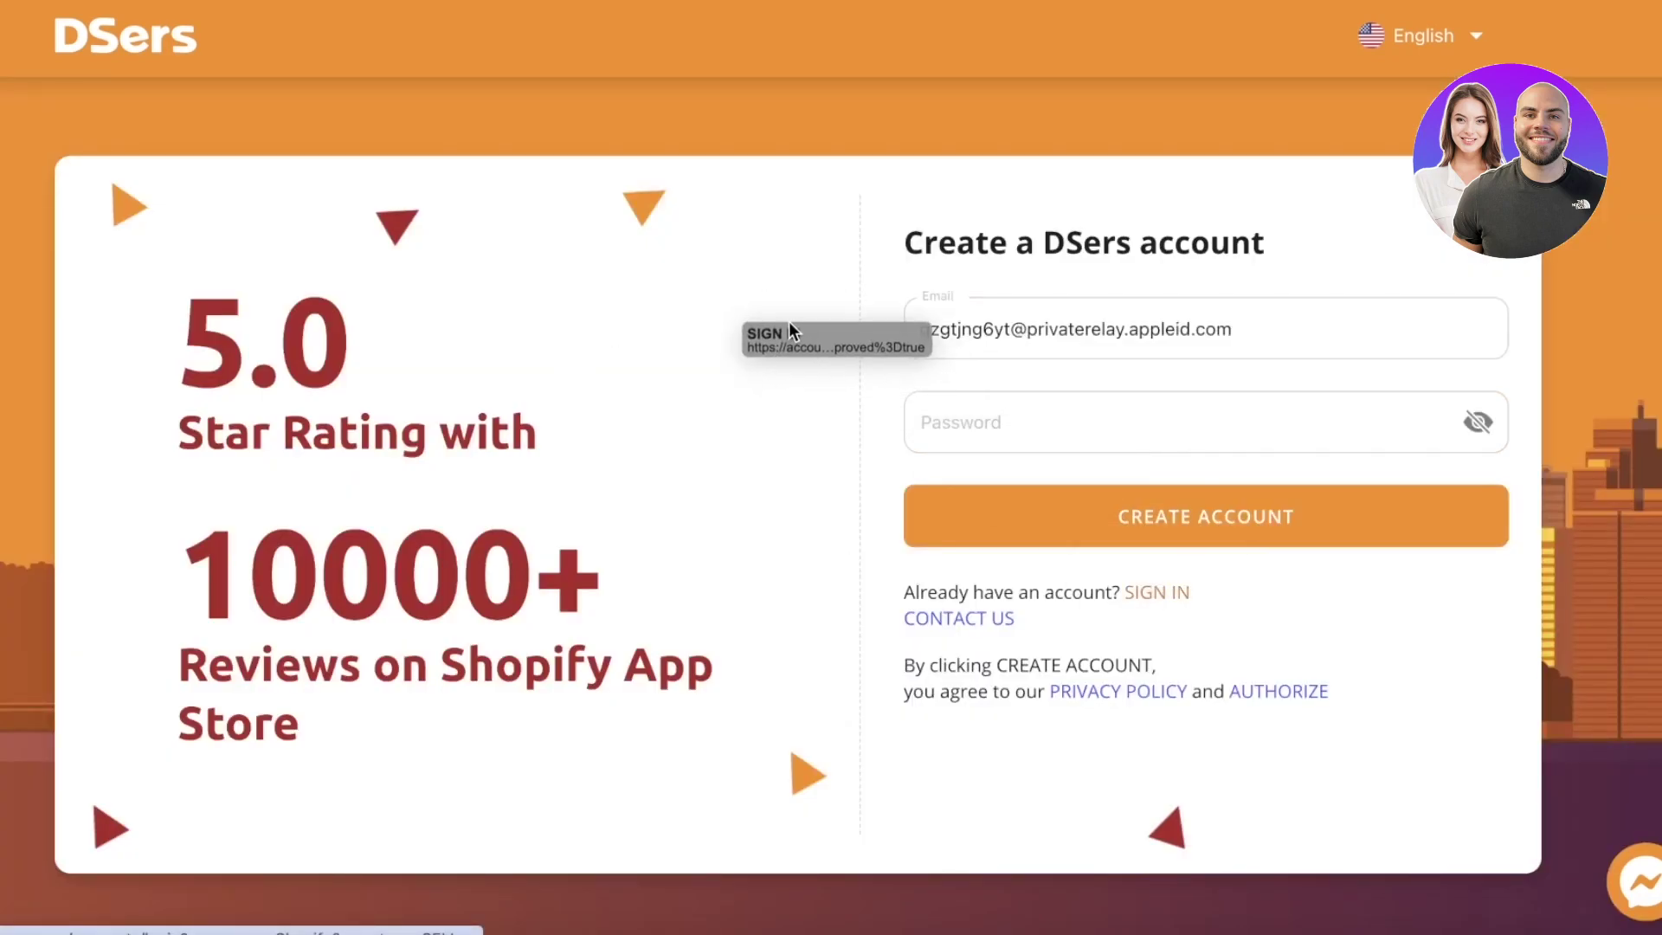
left_click(1042, 421)
left_click(1156, 592)
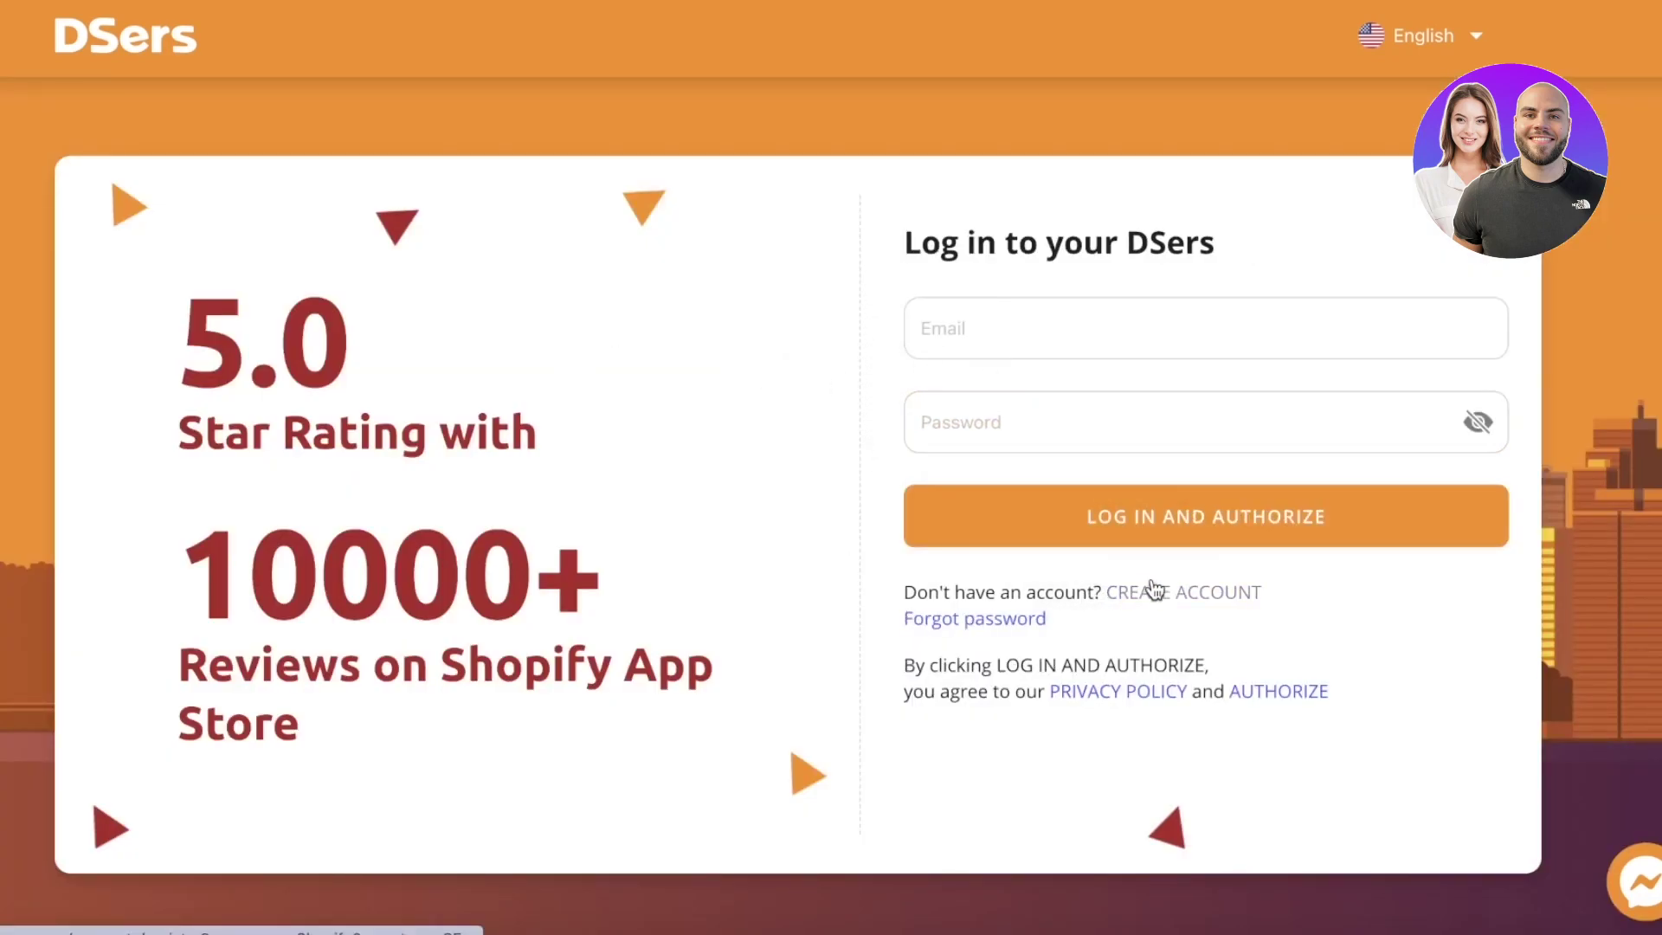
left_click(1079, 345)
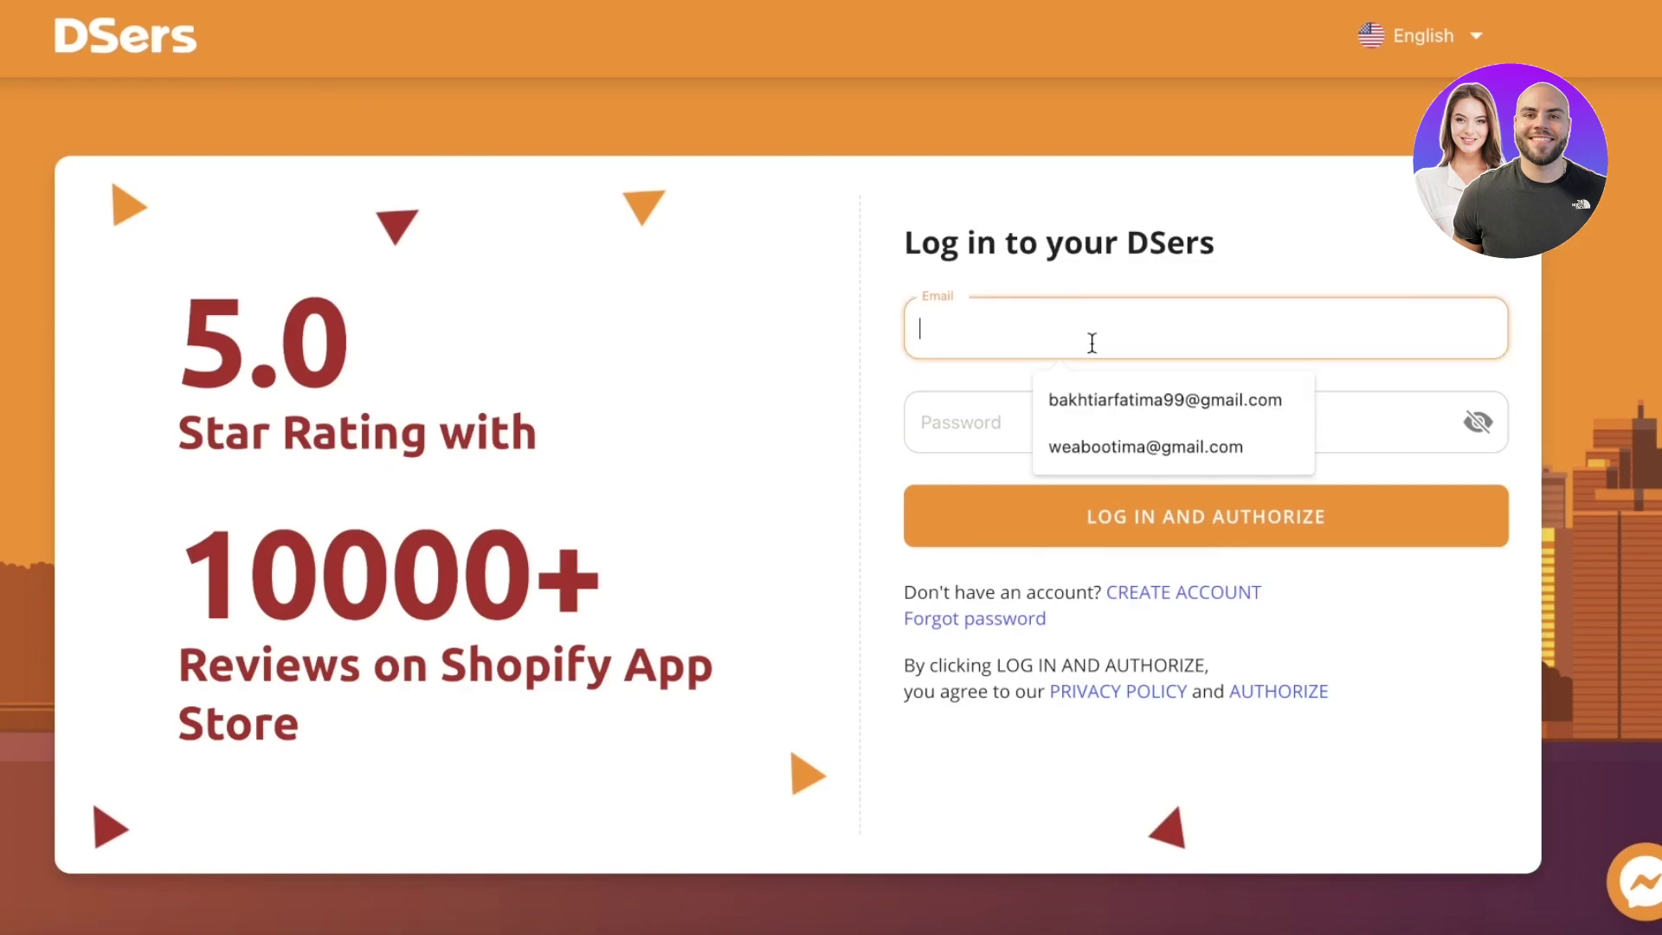
left_click(1145, 446)
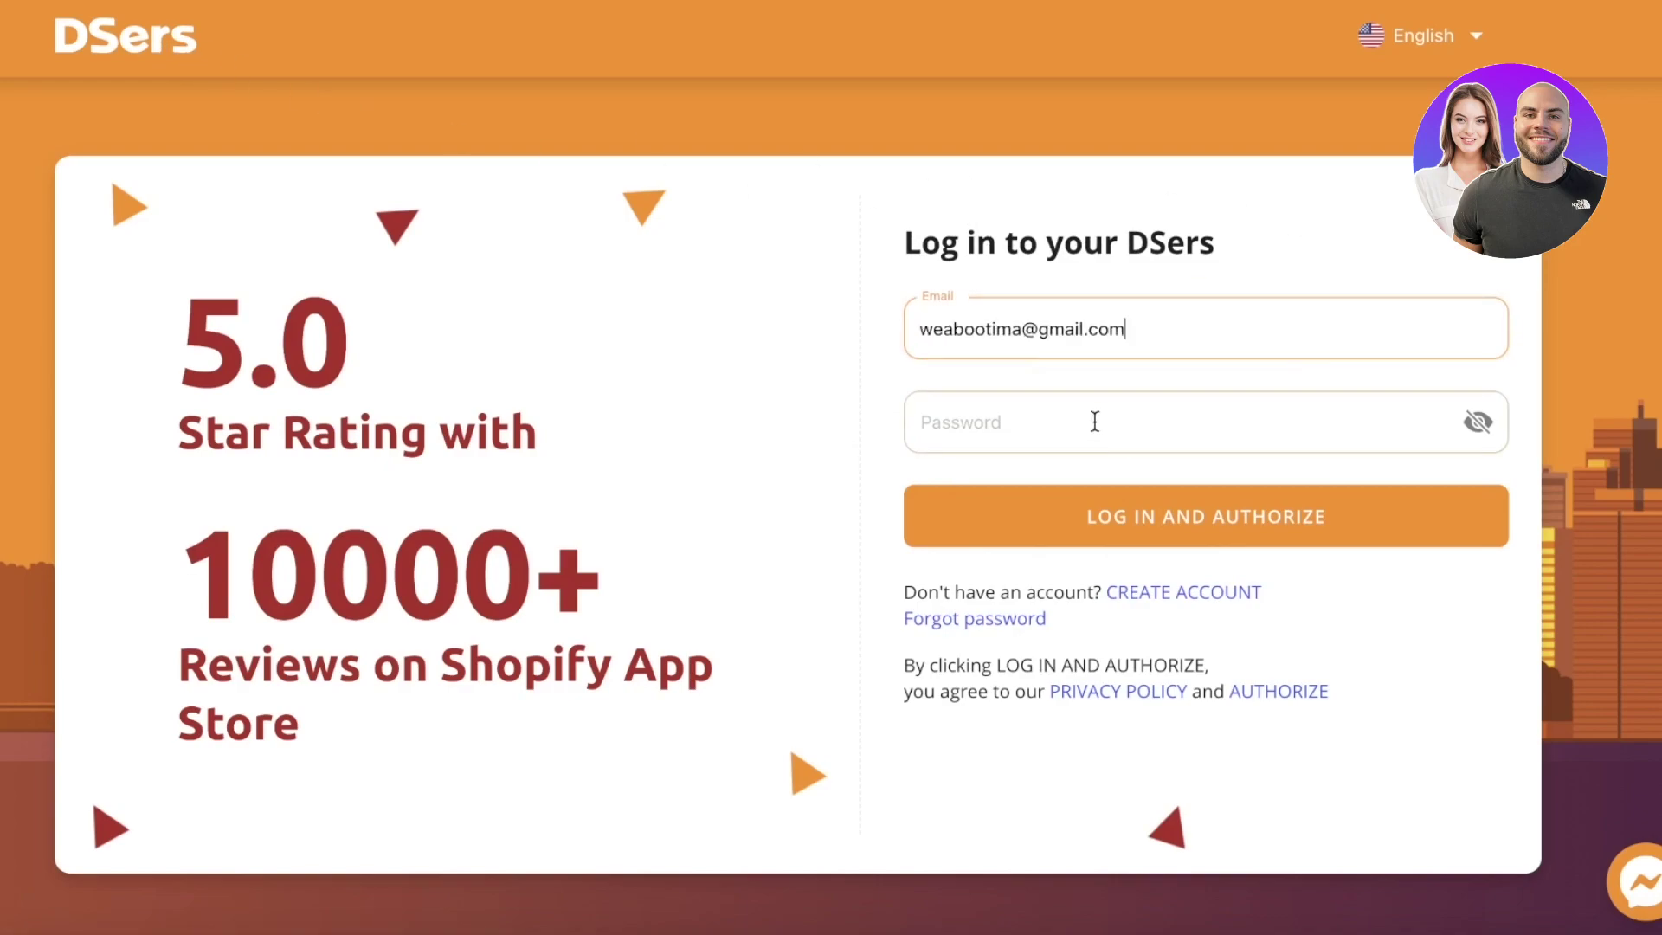
left_click(1092, 421)
type("*****")
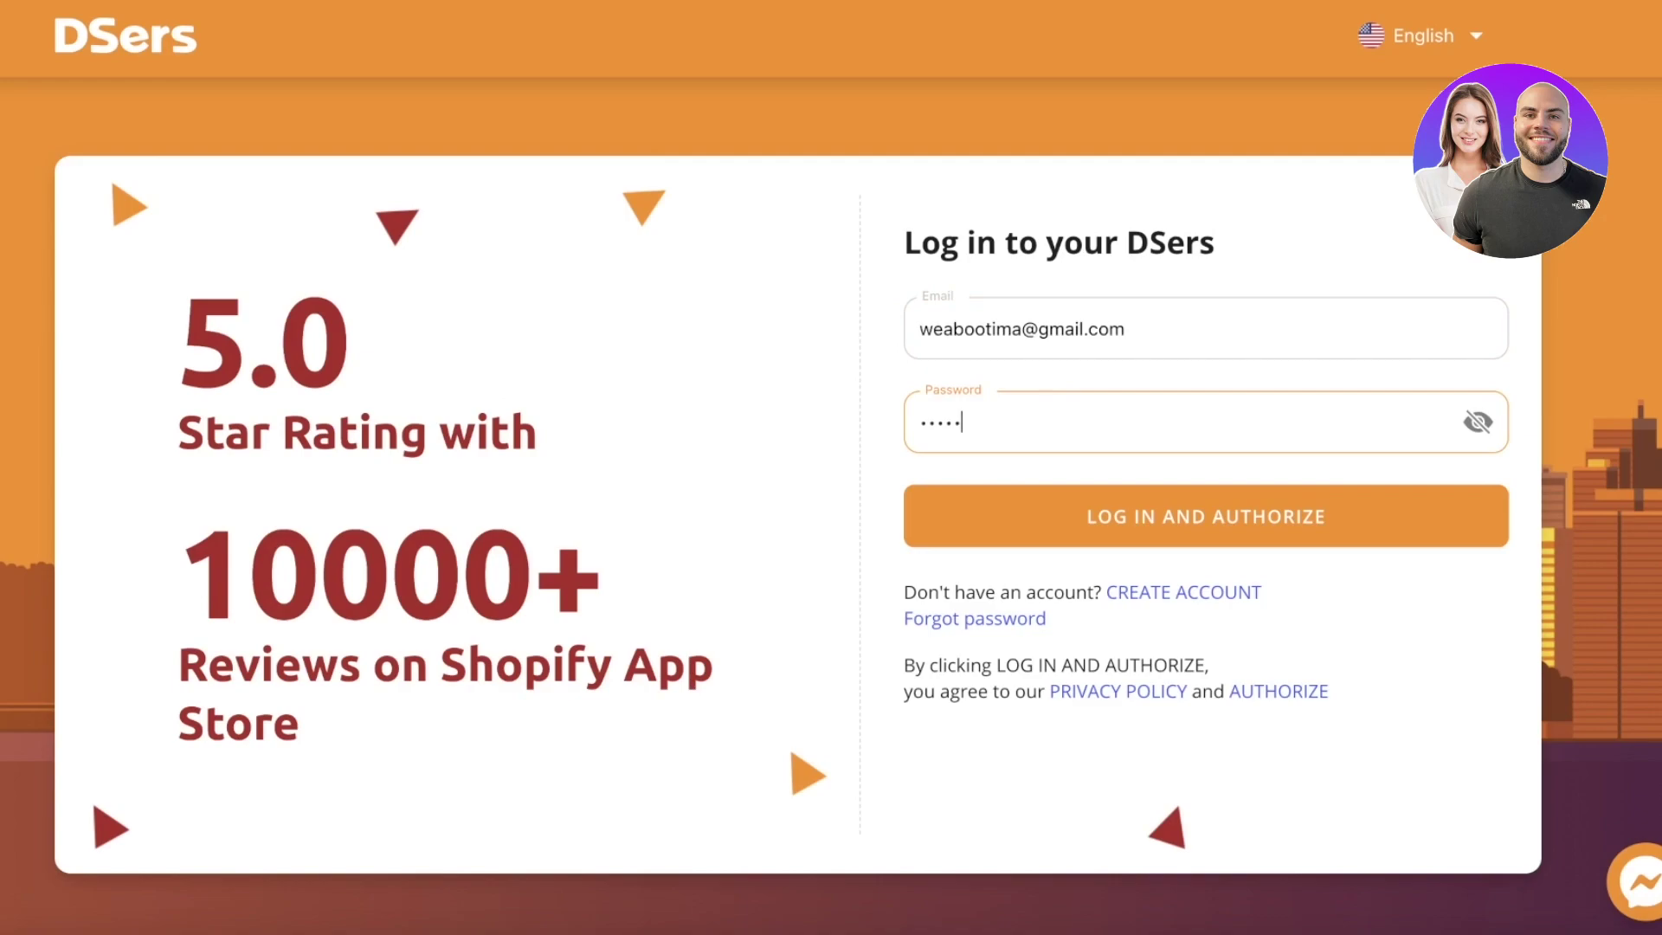
type("****")
key("Return")
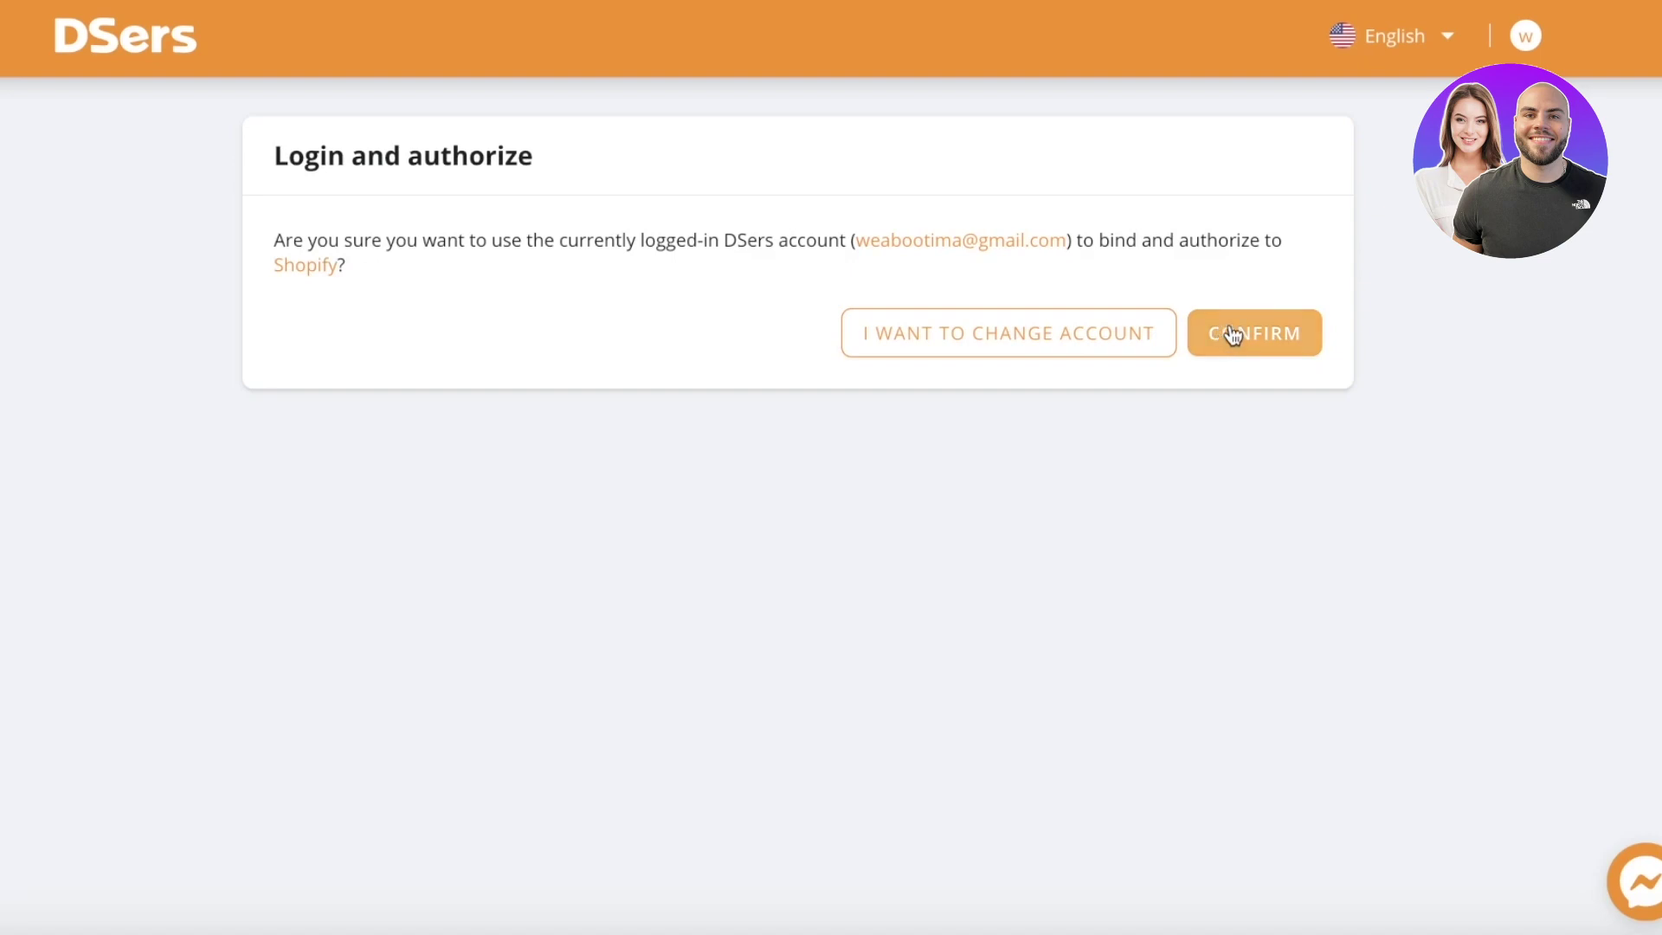
Confirm binding the DSers account to Shopify and close the authorization and CPF regulation notices
left_click(1248, 337)
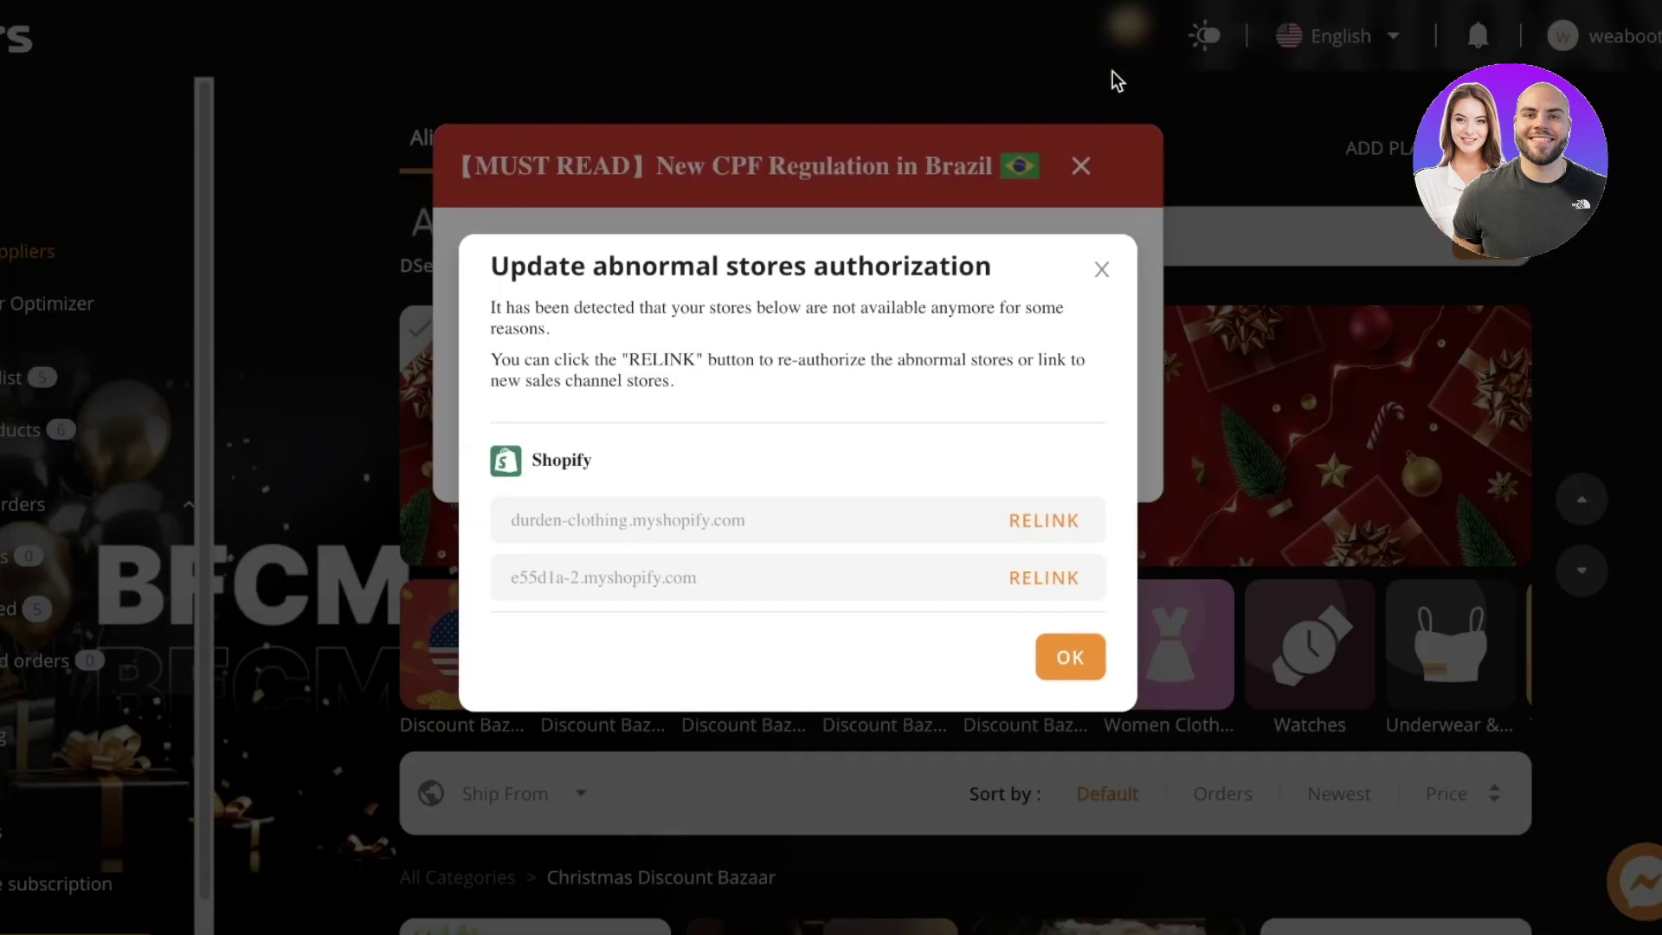
left_click(1101, 266)
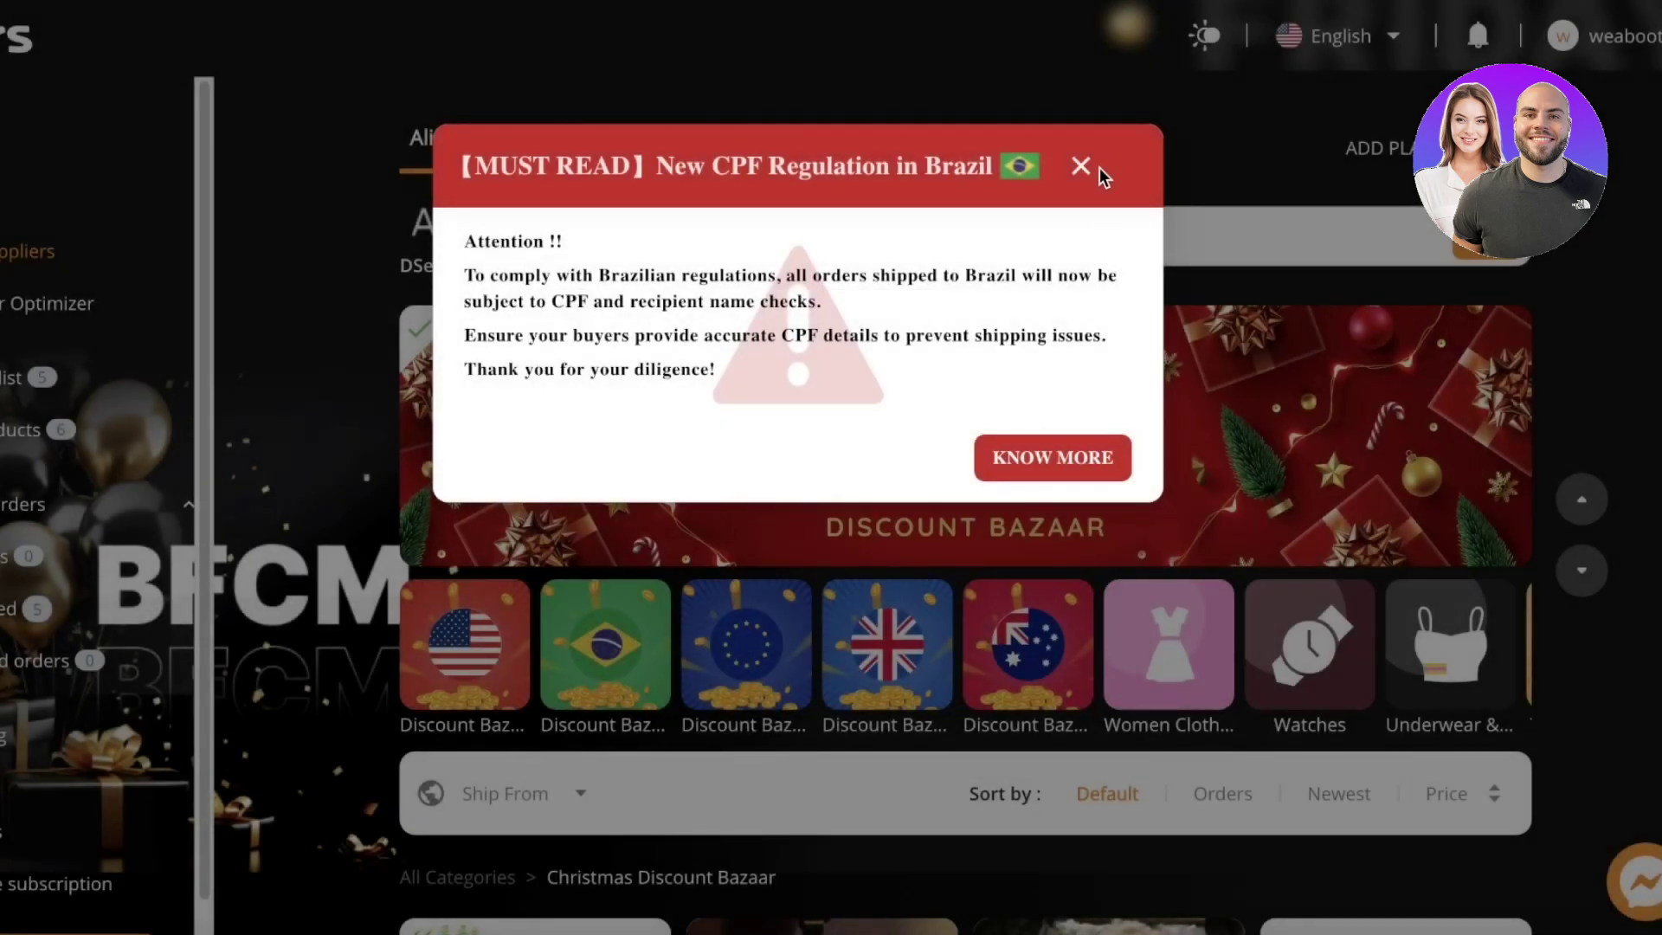
left_click(1084, 165)
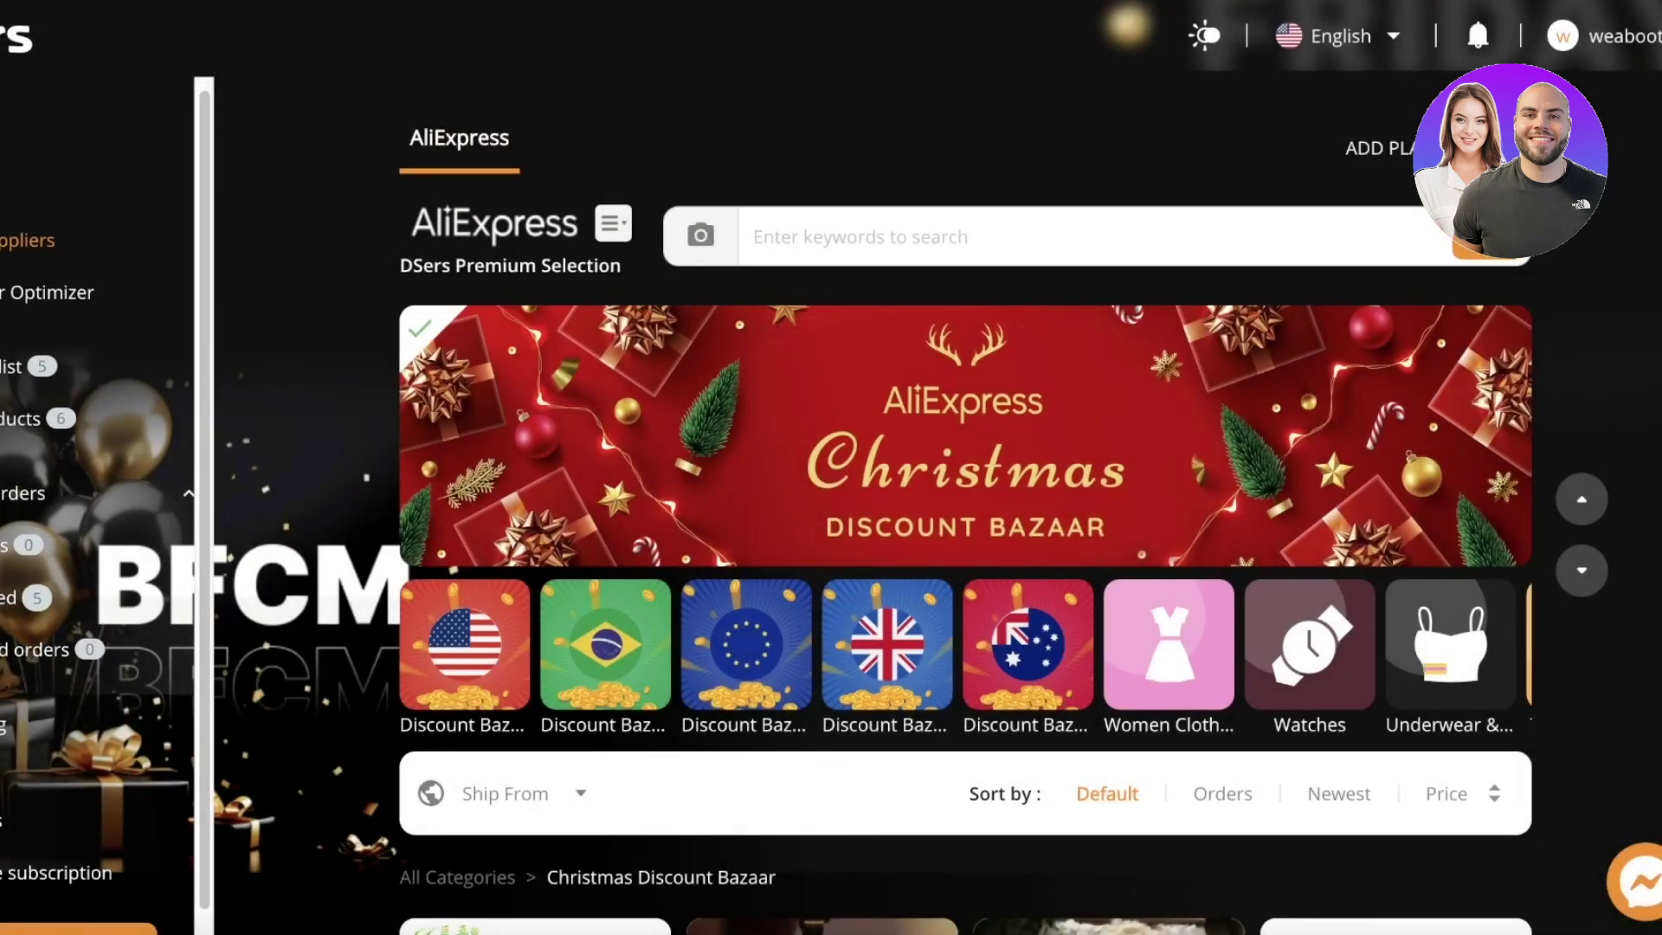
scroll(87, 622, "up", 1)
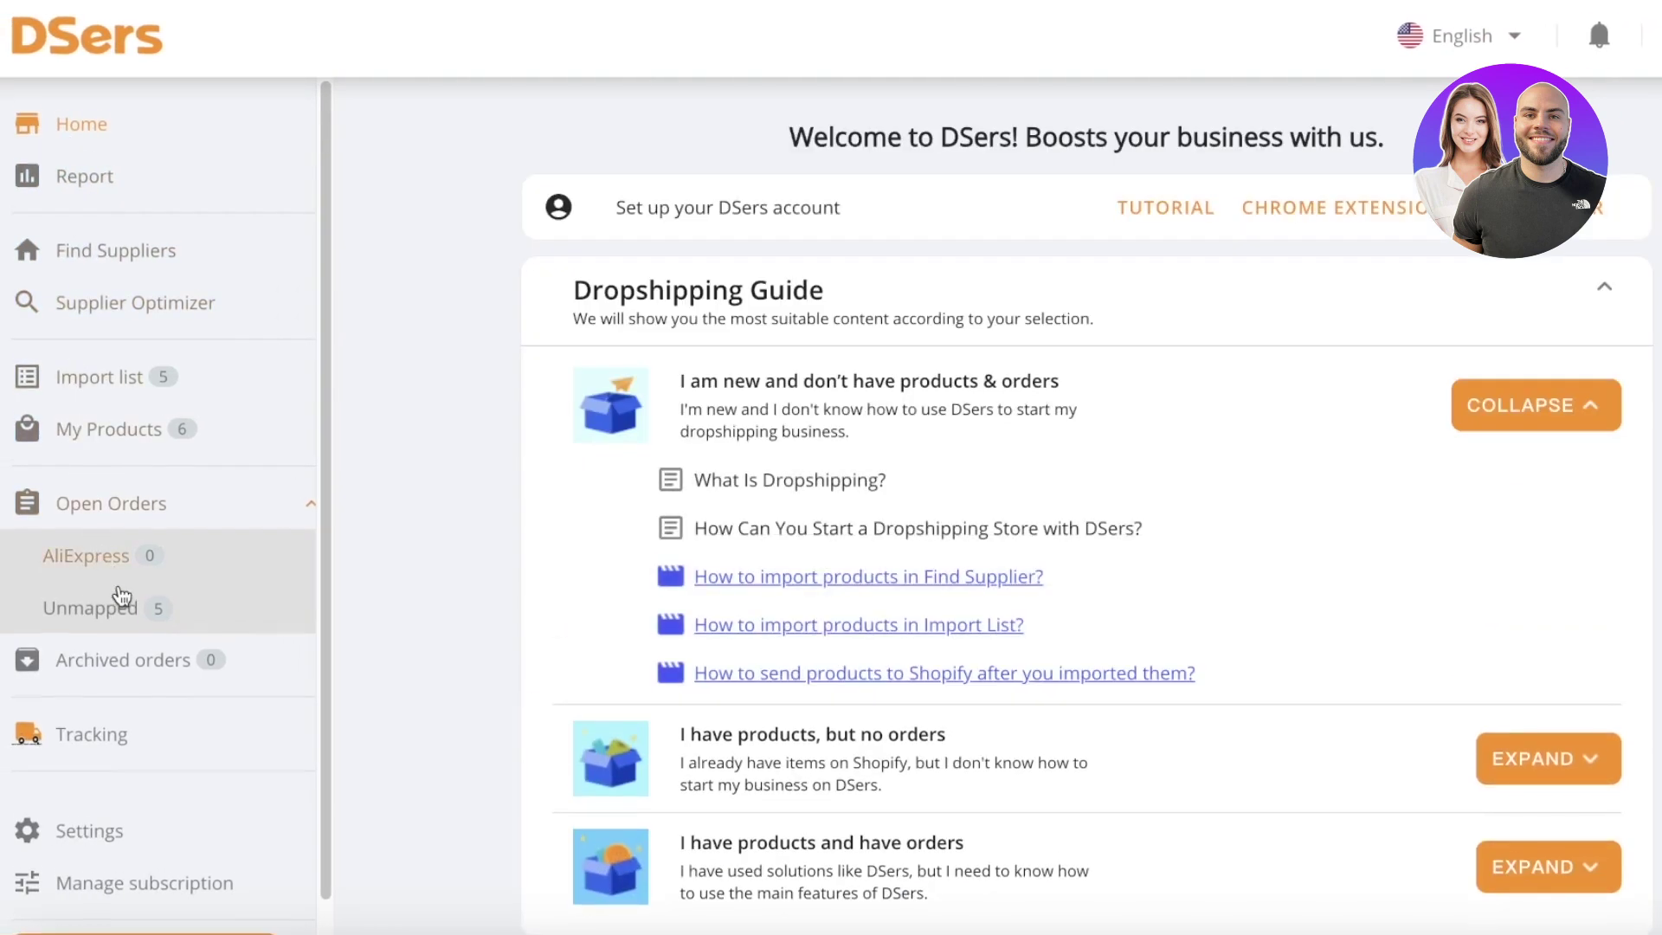
Attempt linking another Shopify store, close the Upgrade plan offer, and return via the DSers logo
scroll(121, 606, "down", 2)
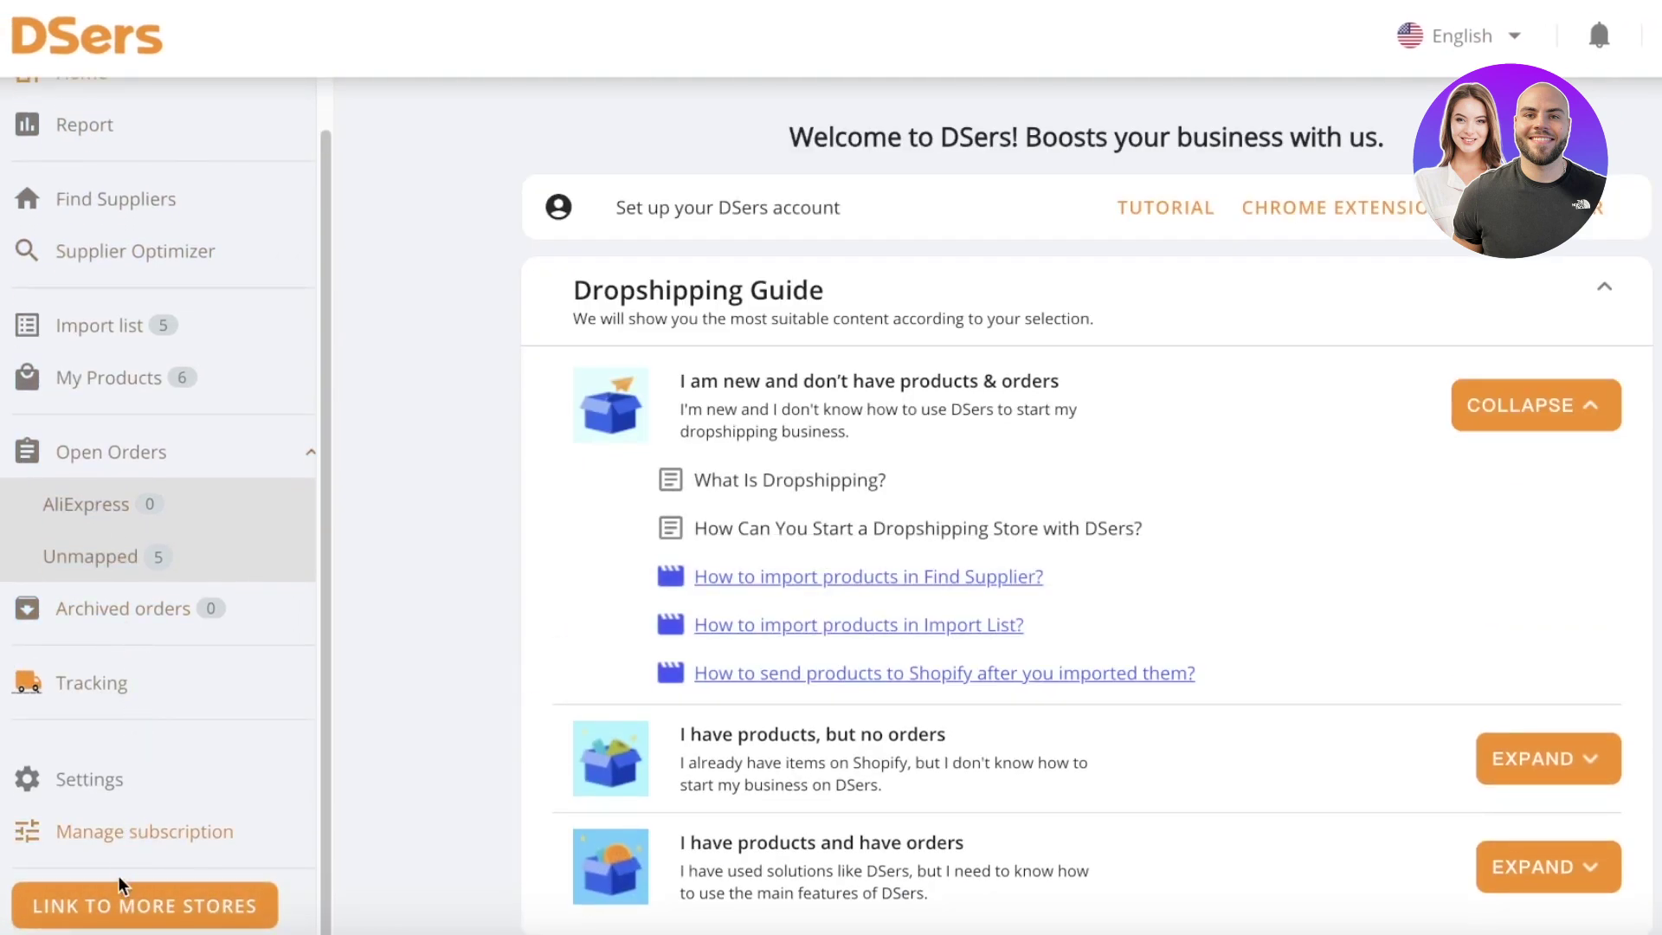
left_click(118, 900)
left_click(356, 528)
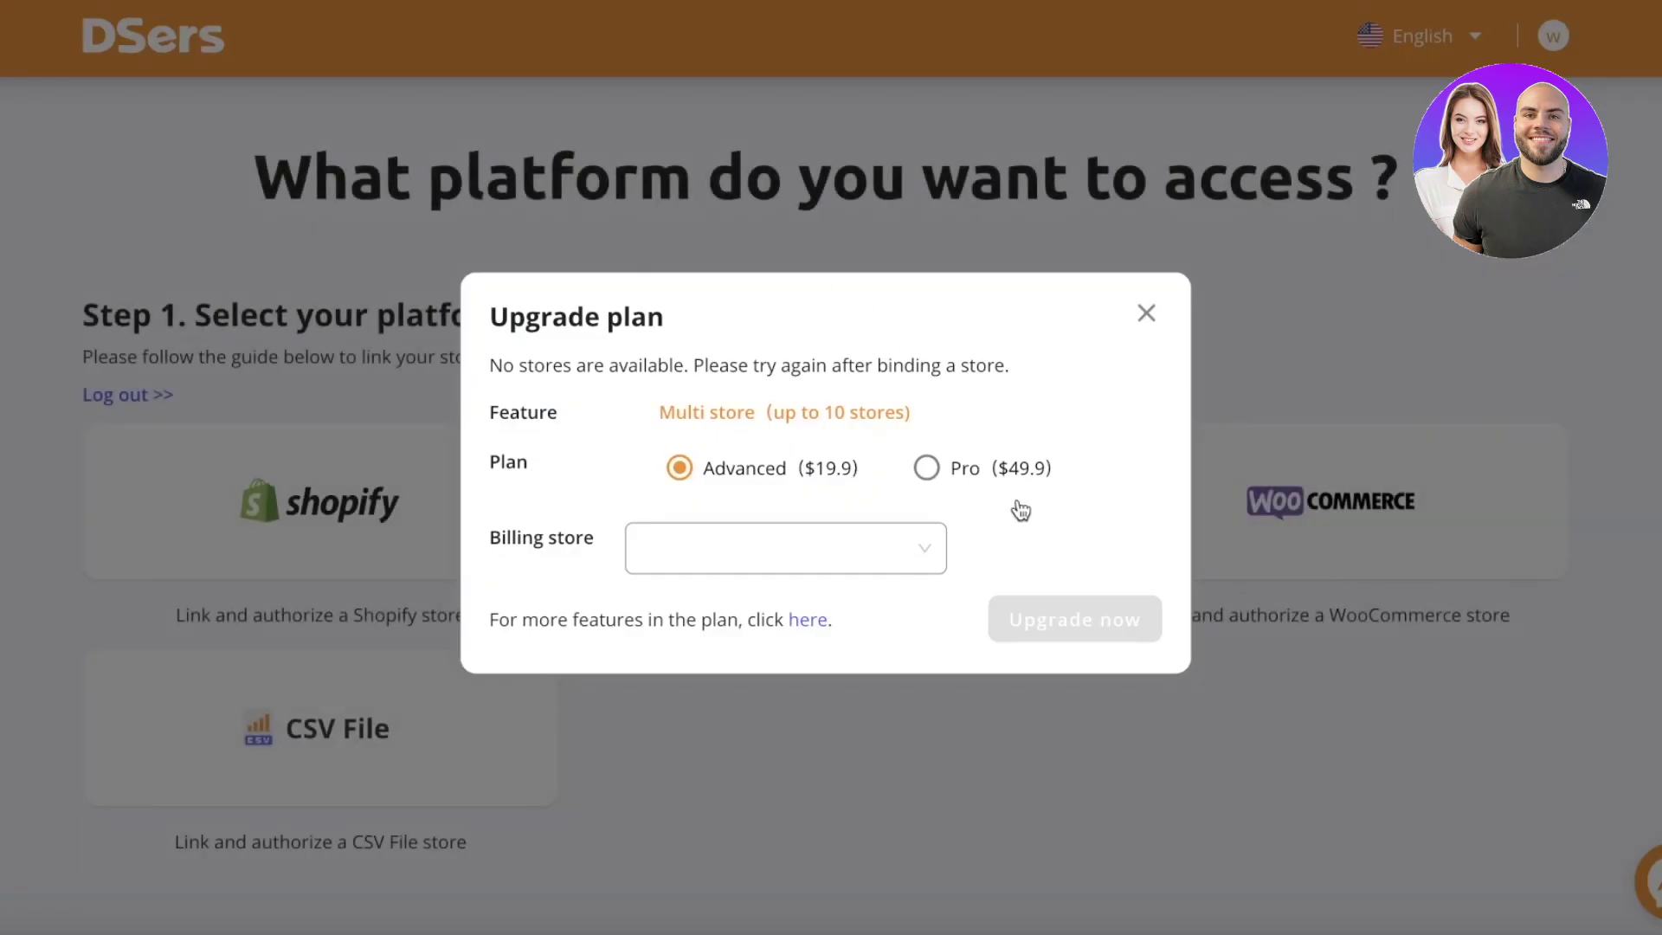
left_click(1145, 314)
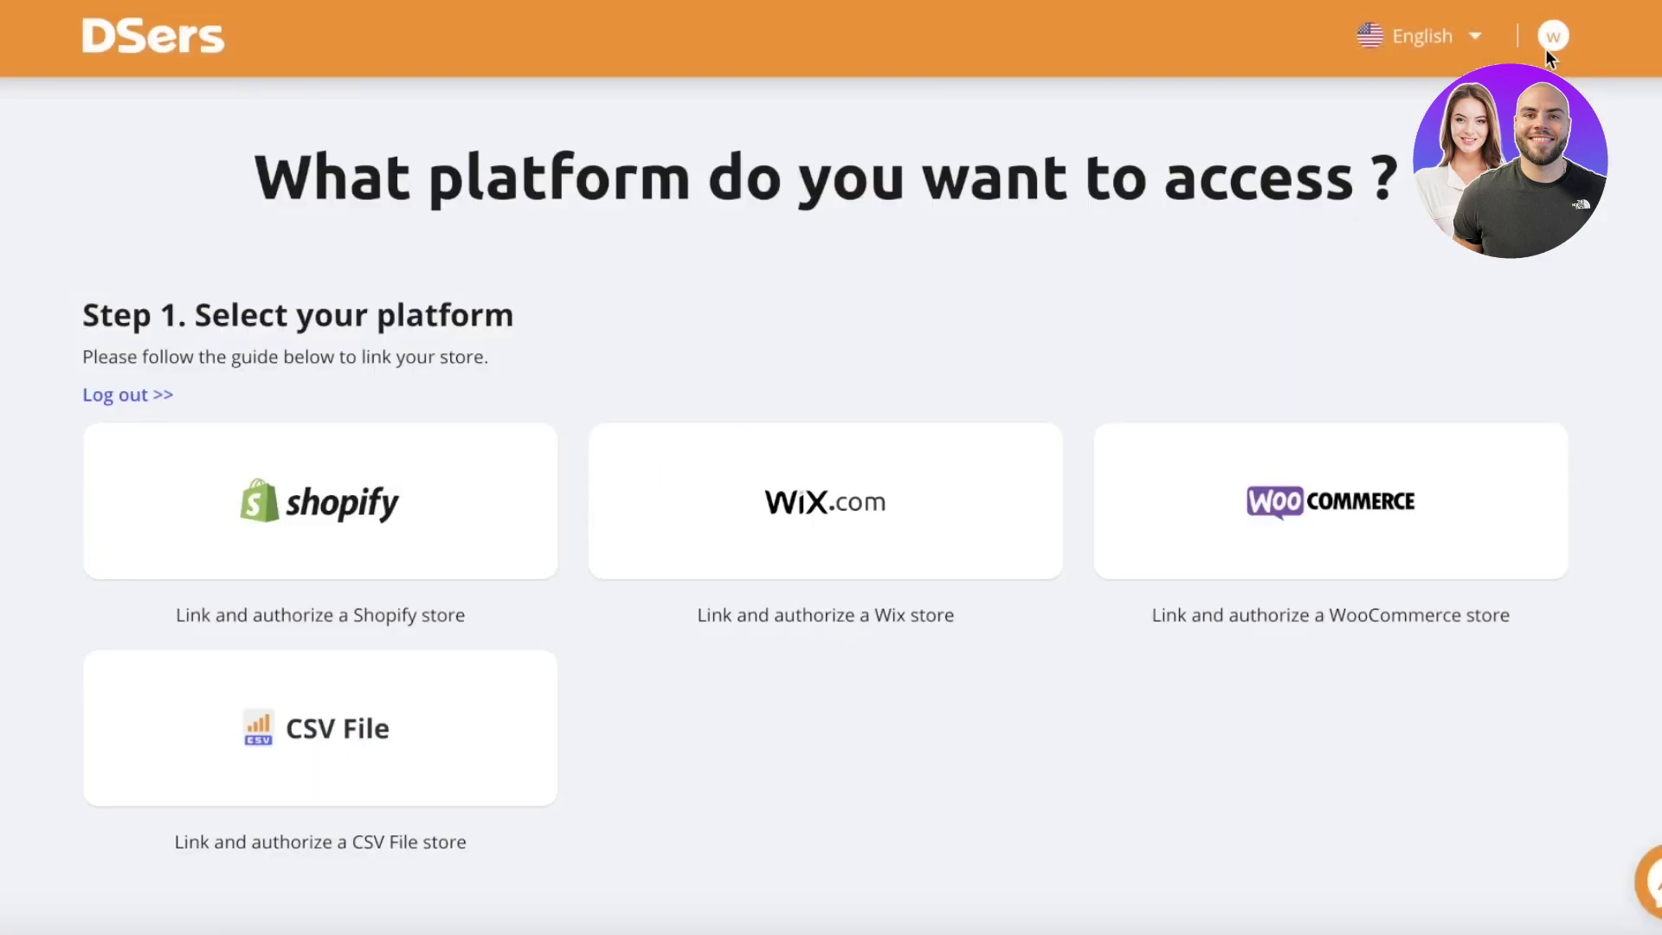
left_click(101, 36)
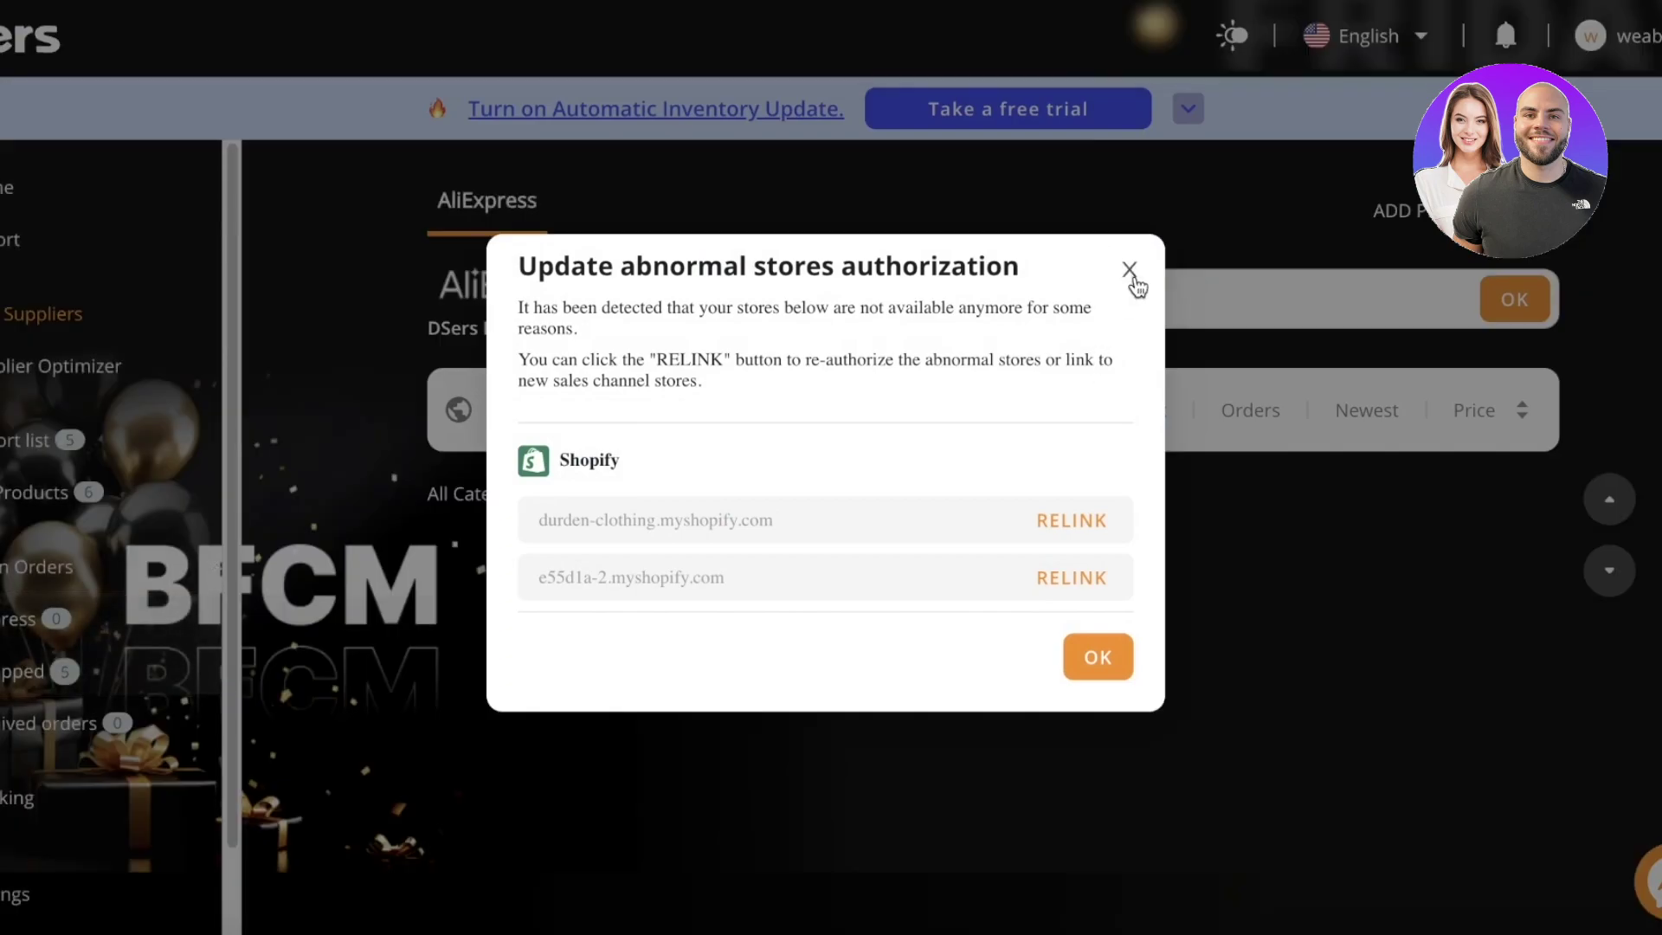
Close the abnormal-store re-authorization notice and load the Christmas Discount Bazaar products
left_click(1129, 271)
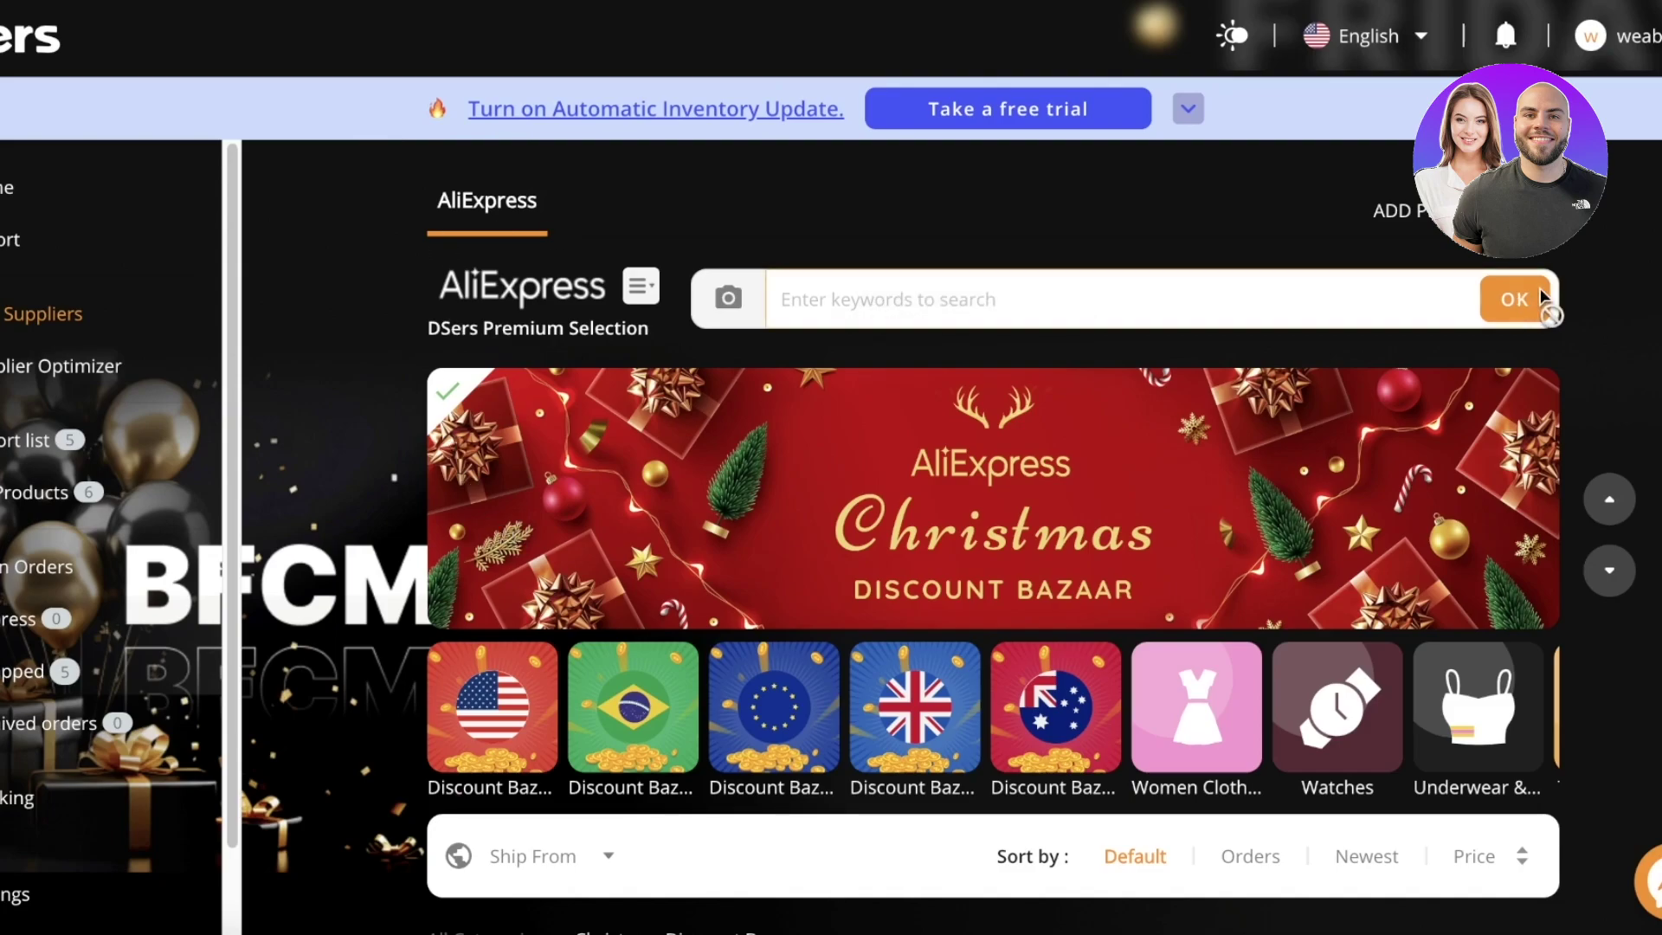
left_click(1514, 299)
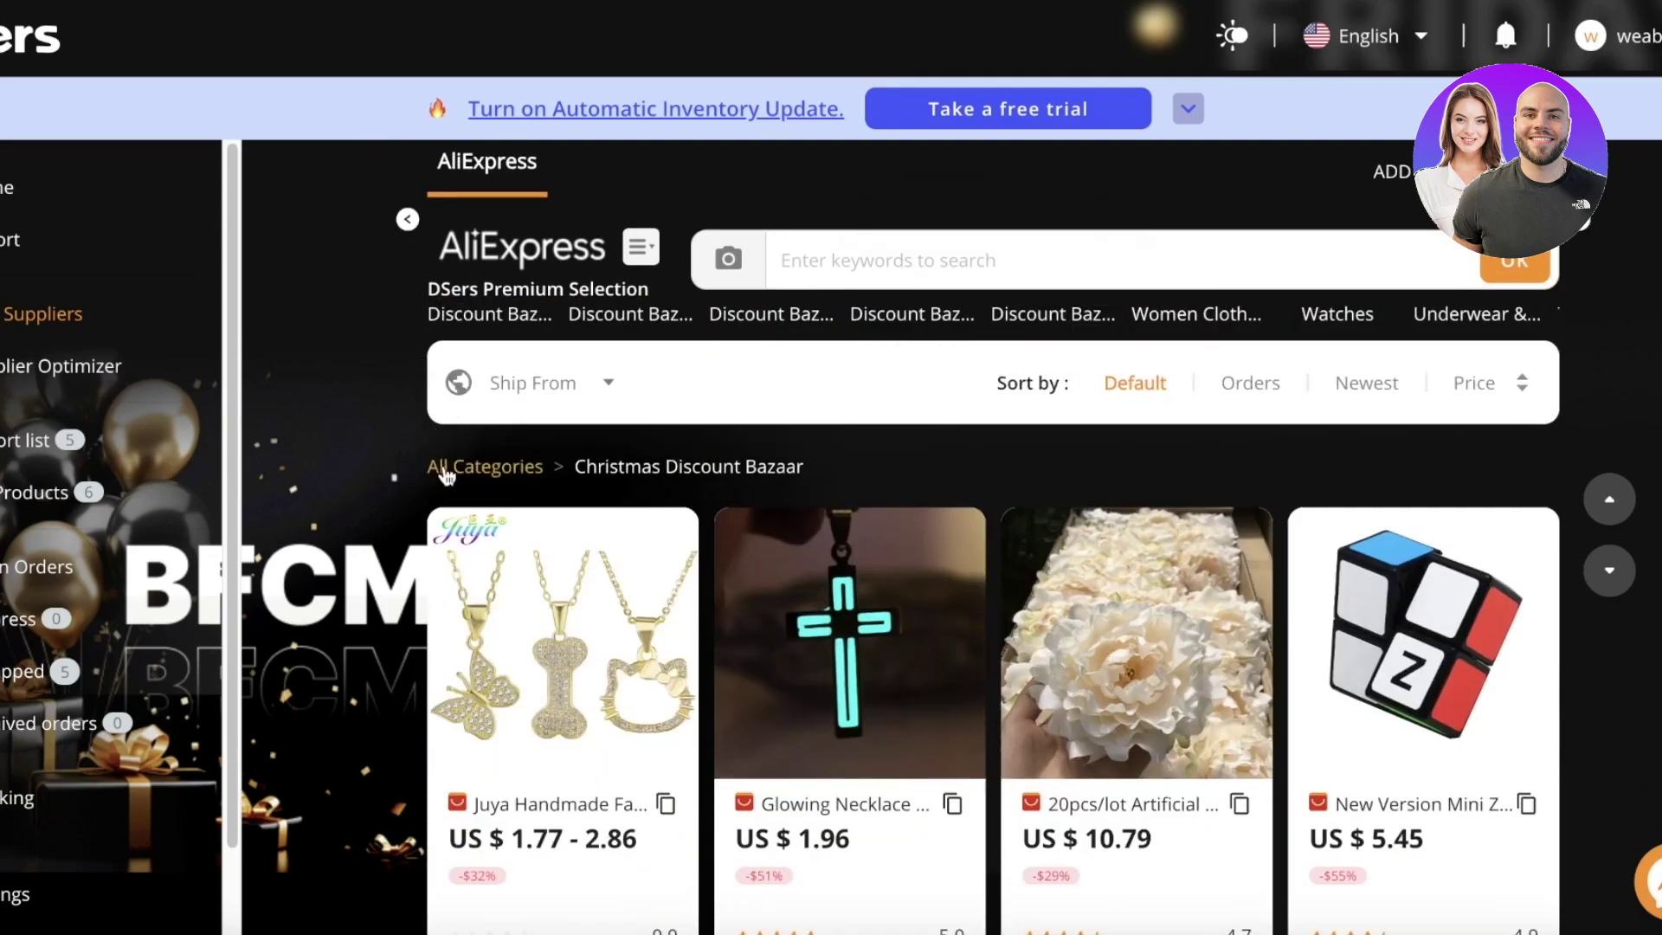
scroll(446, 475, "down", 5)
scroll(668, 412, "up", 5)
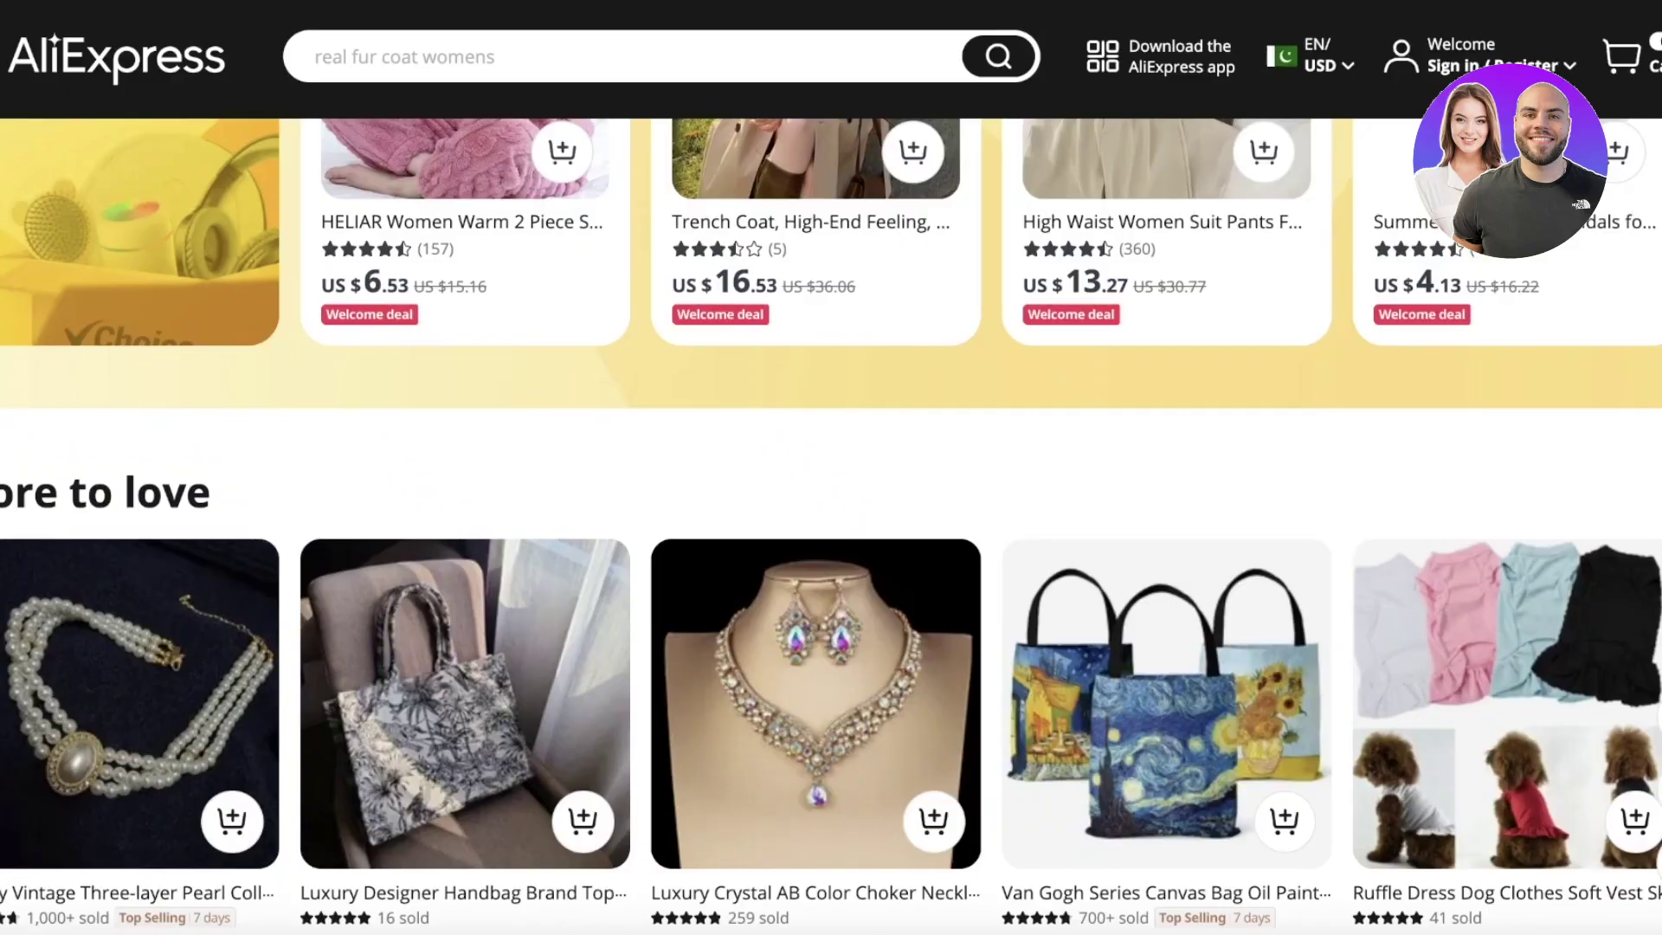
Dismiss the notifications prompt and open the Elegant Woolen Coat listing at US $29.15
scroll(831, 519, "up", 5)
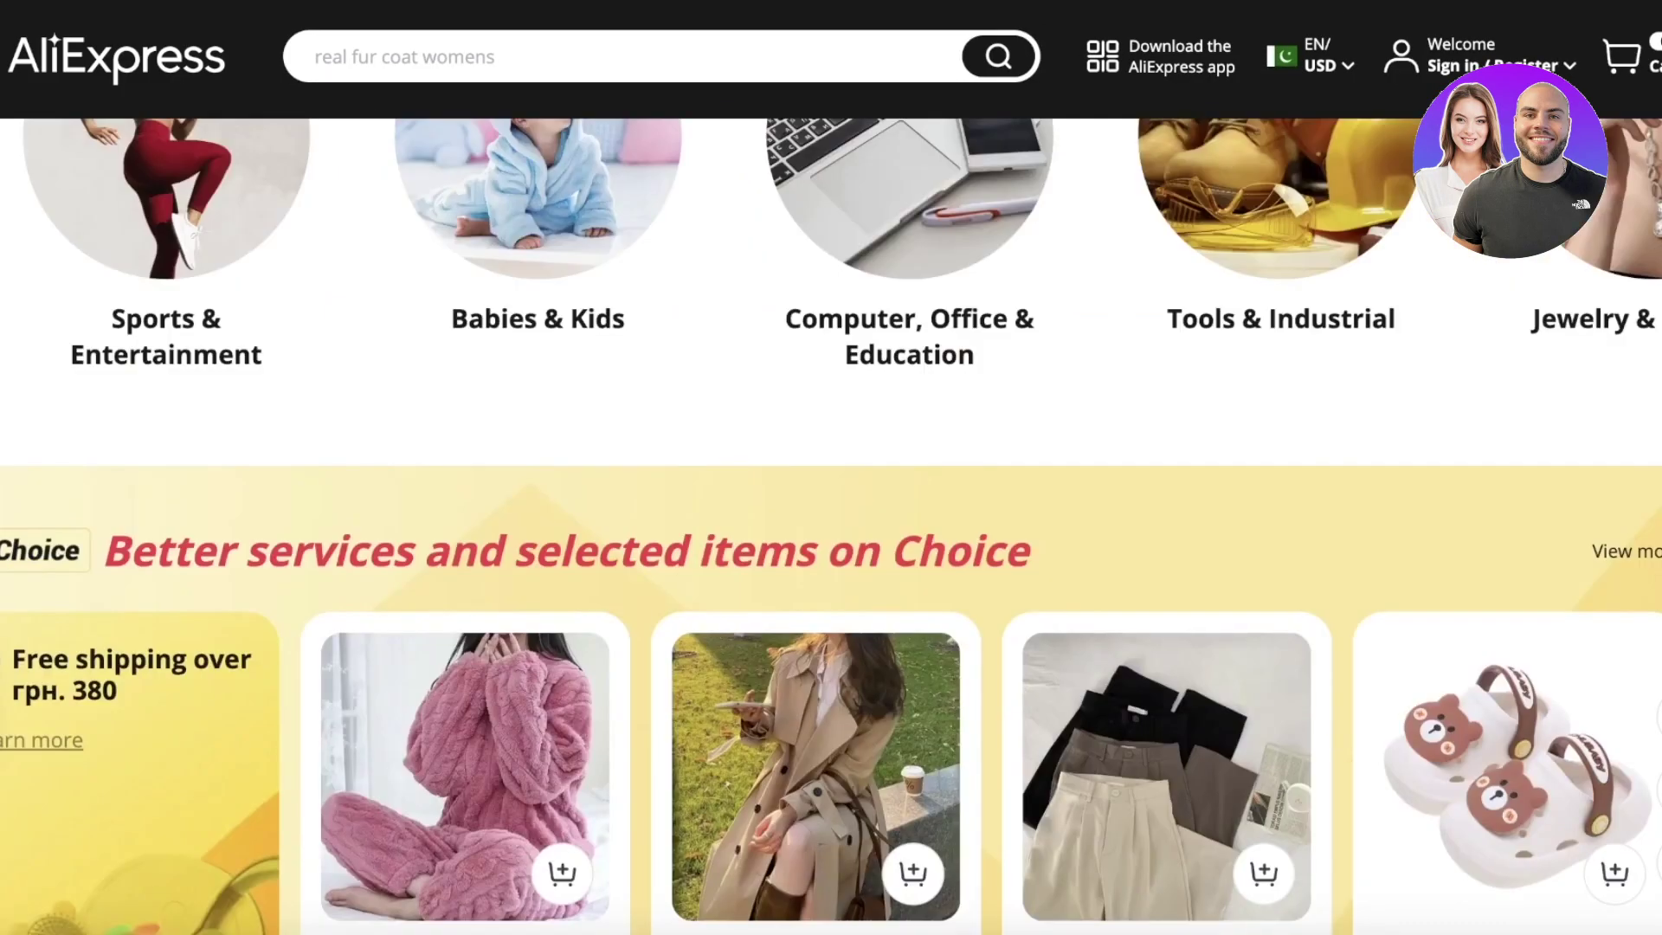
scroll(1012, 245, "up", 10)
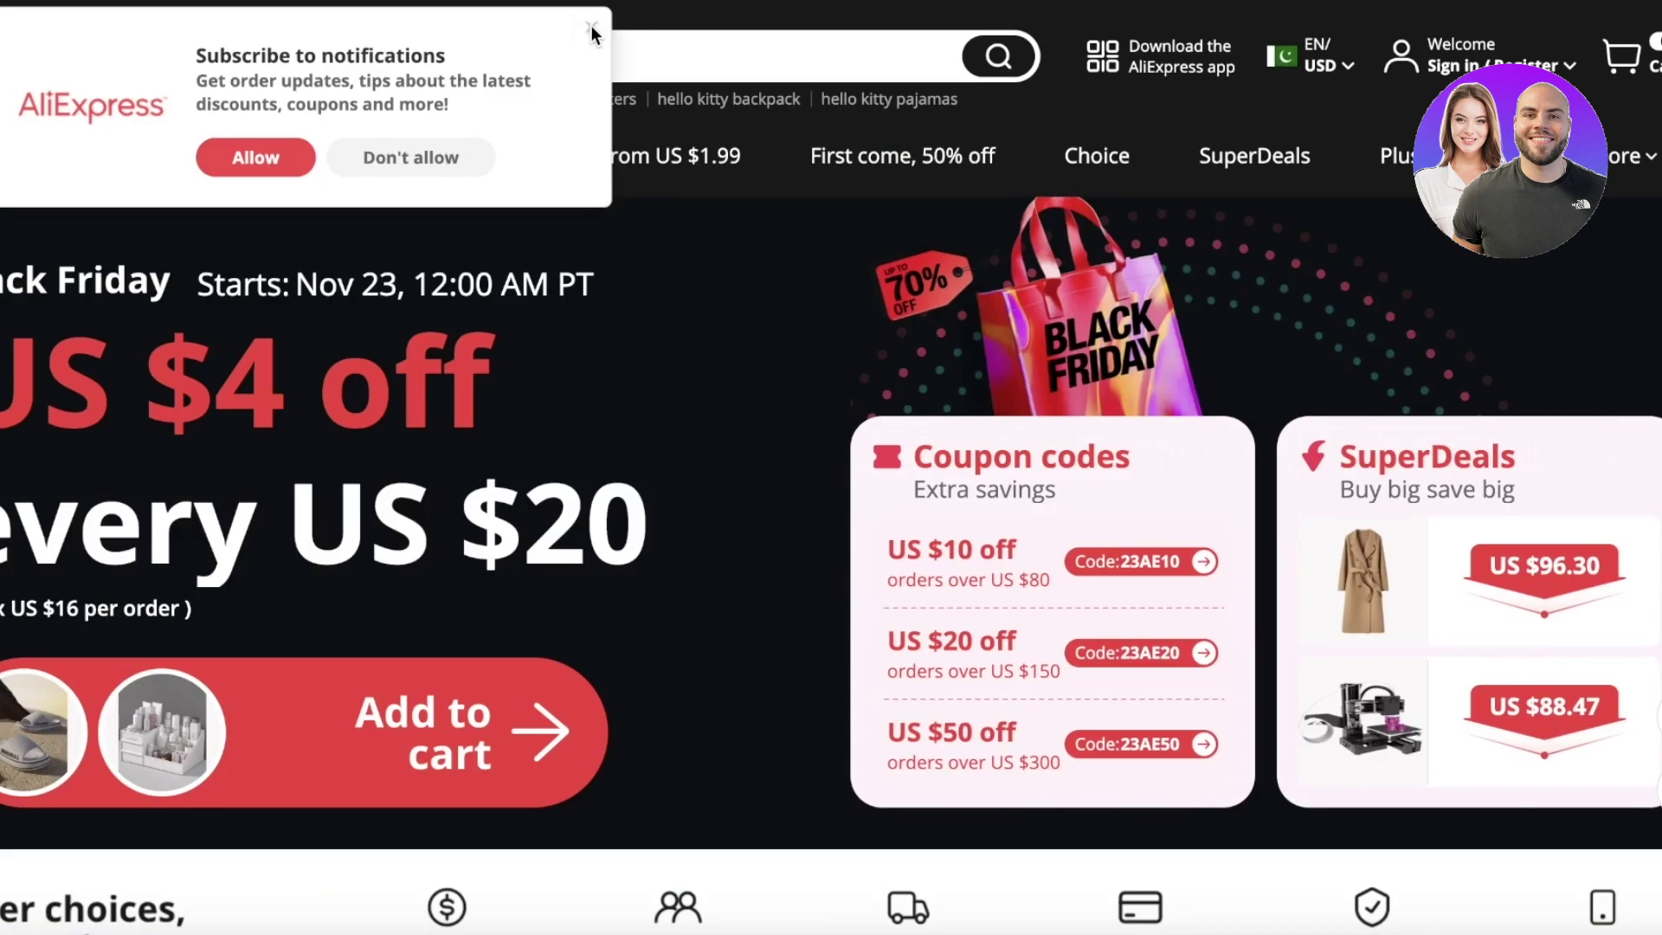
left_click(591, 27)
scroll(560, 337, "down", 15)
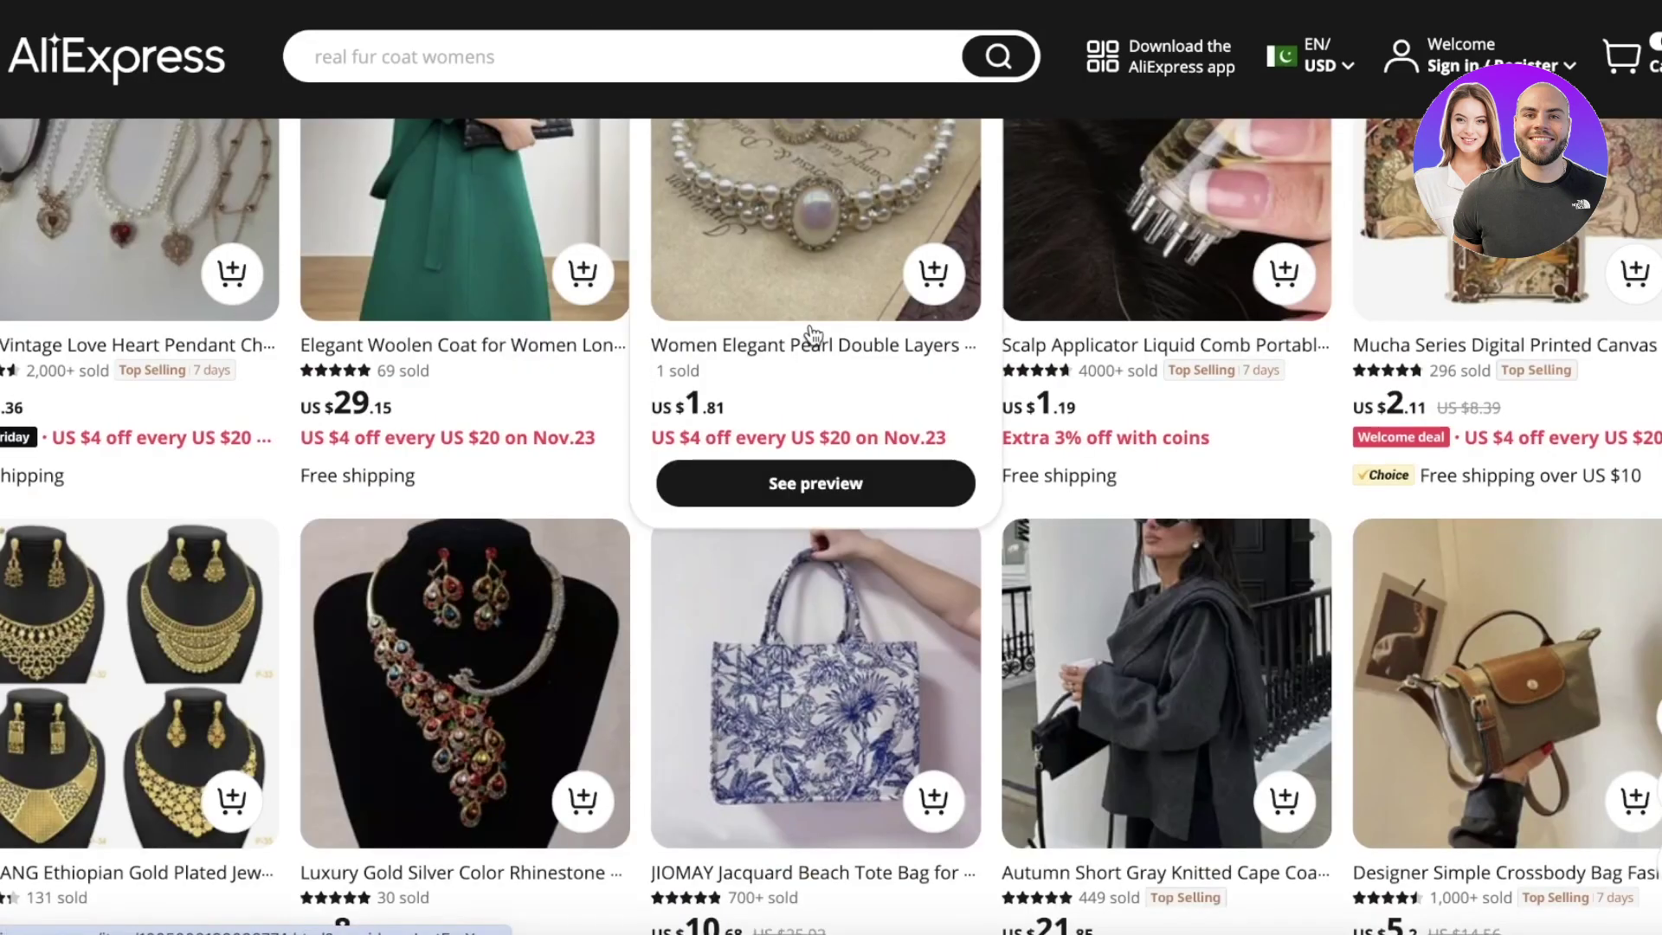
scroll(305, 448, "up", 4)
left_click(949, 430)
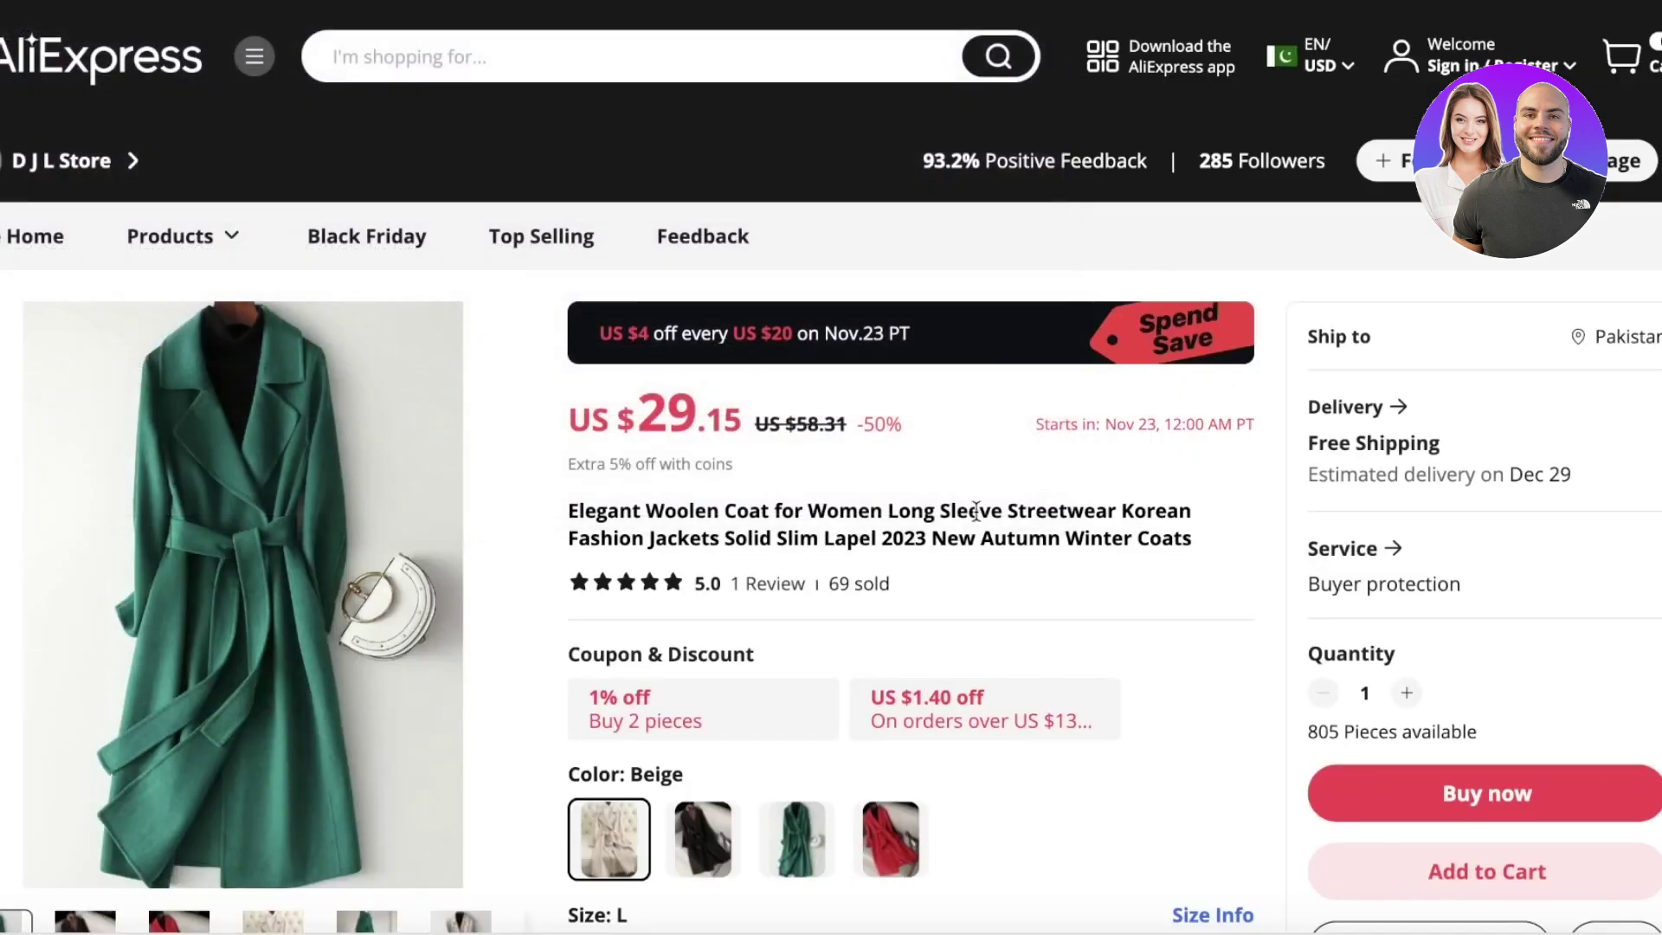
Copy the coat's full product title and go back to Find Suppliers
triple_click(558, 515)
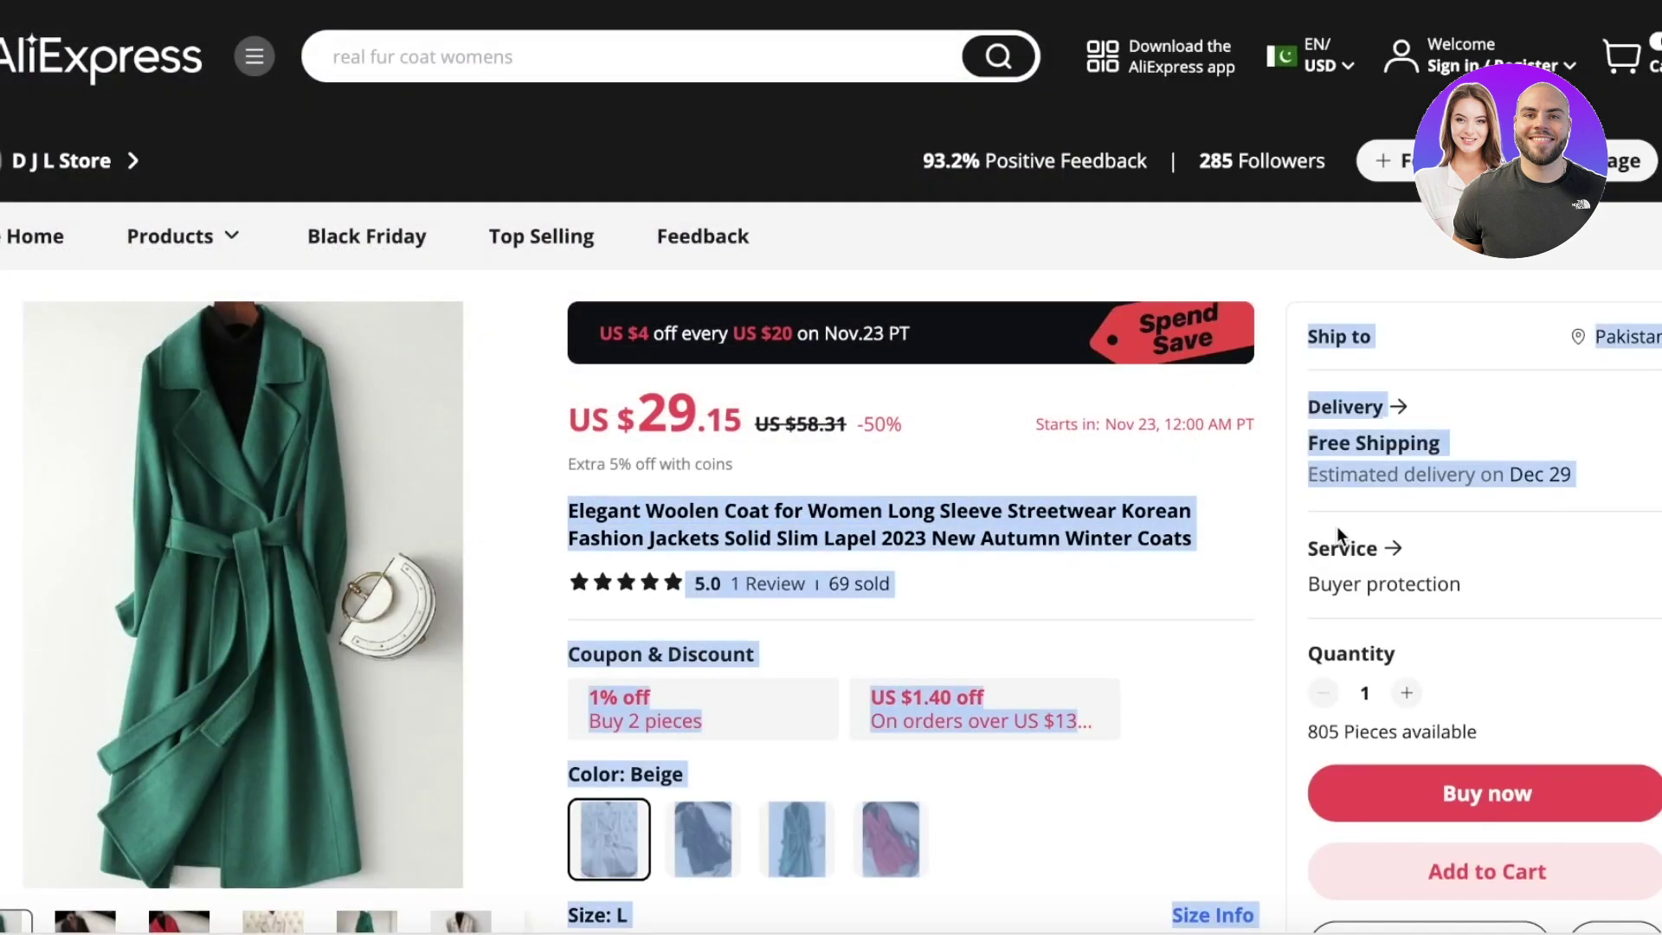
right_click(636, 518)
left_click(728, 577)
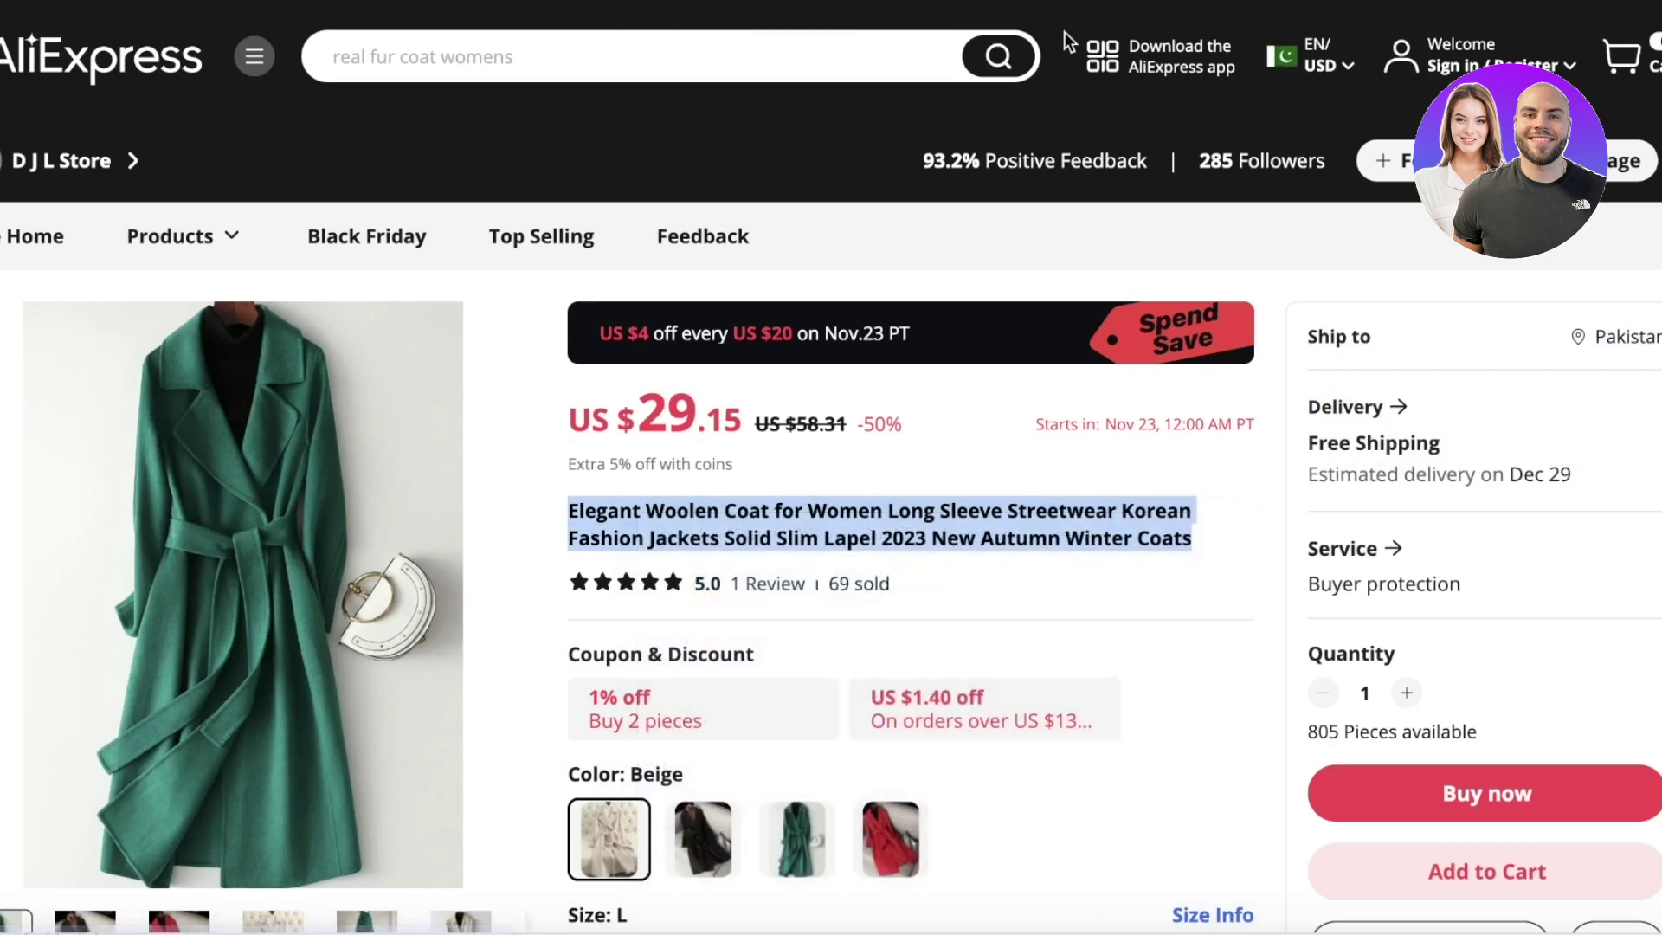
key("alt+Left")
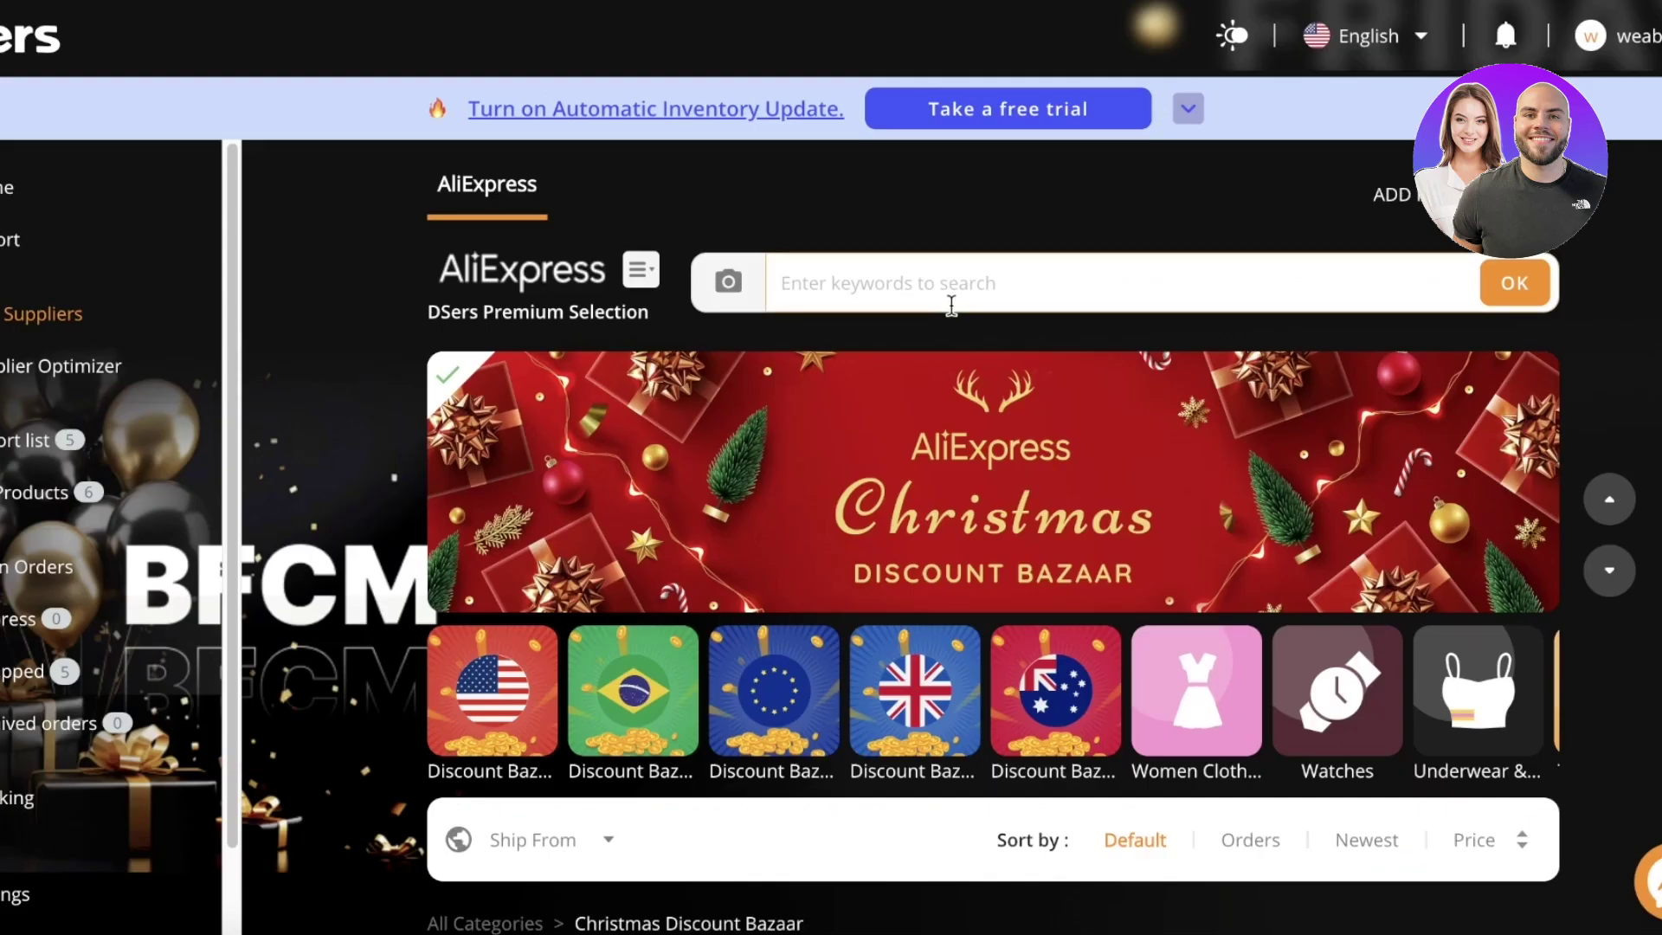
Paste the coat title as keywords, drop the Christmas Discount Bazaar filter and search
right_click(897, 297)
left_click(946, 479)
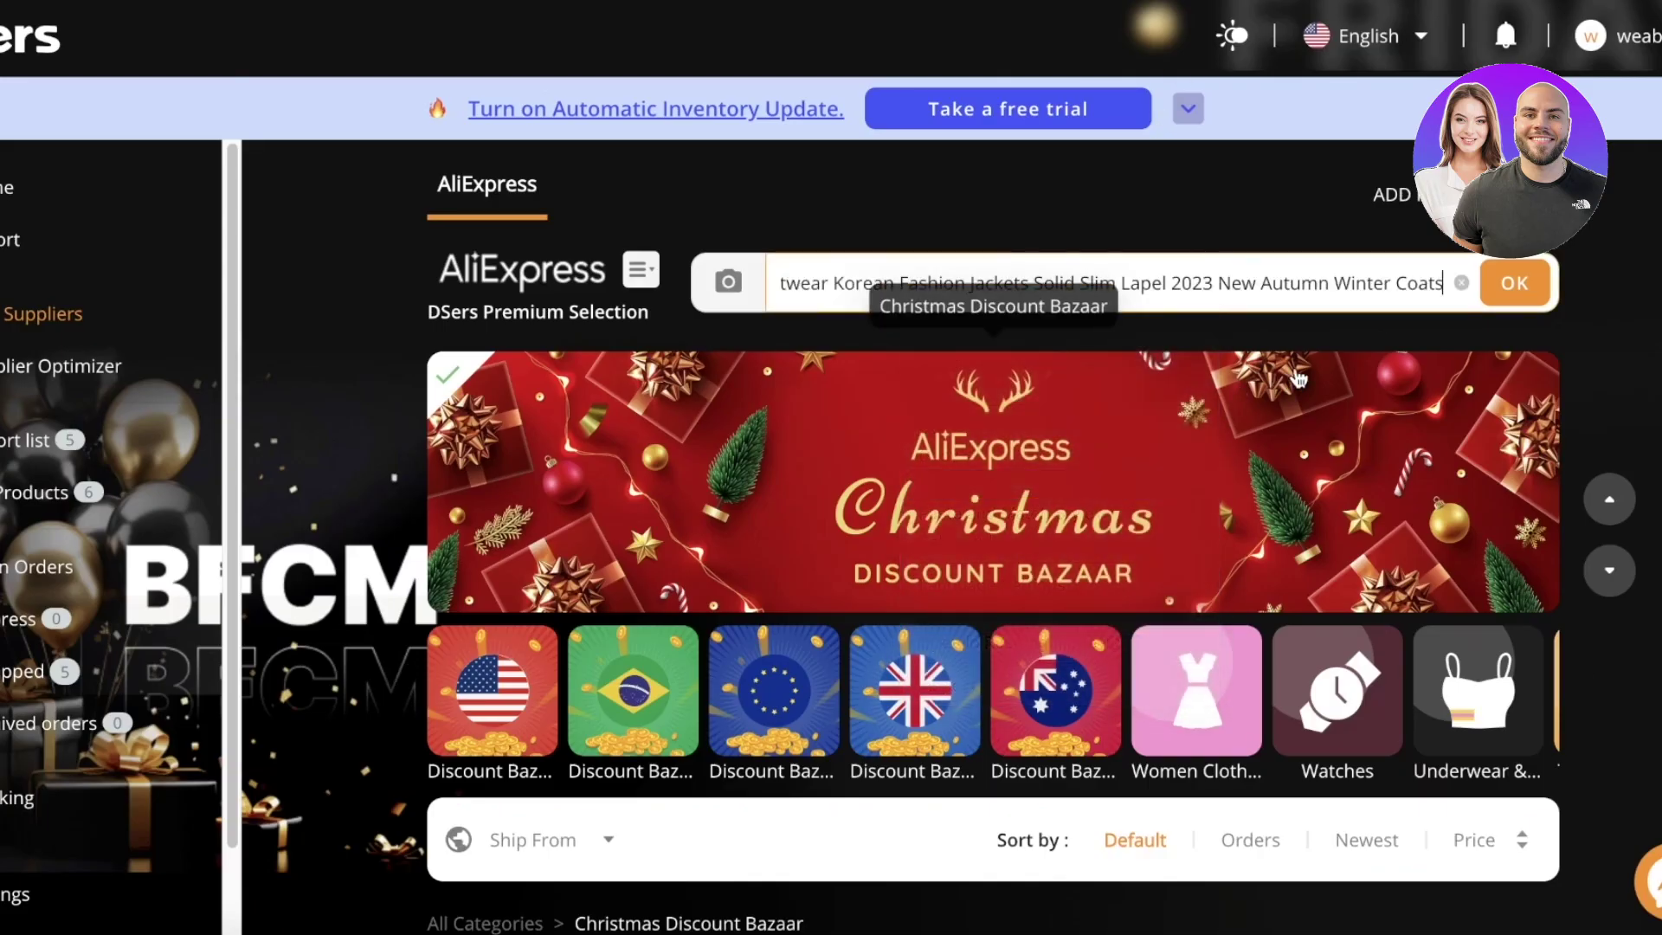
left_click(1299, 378)
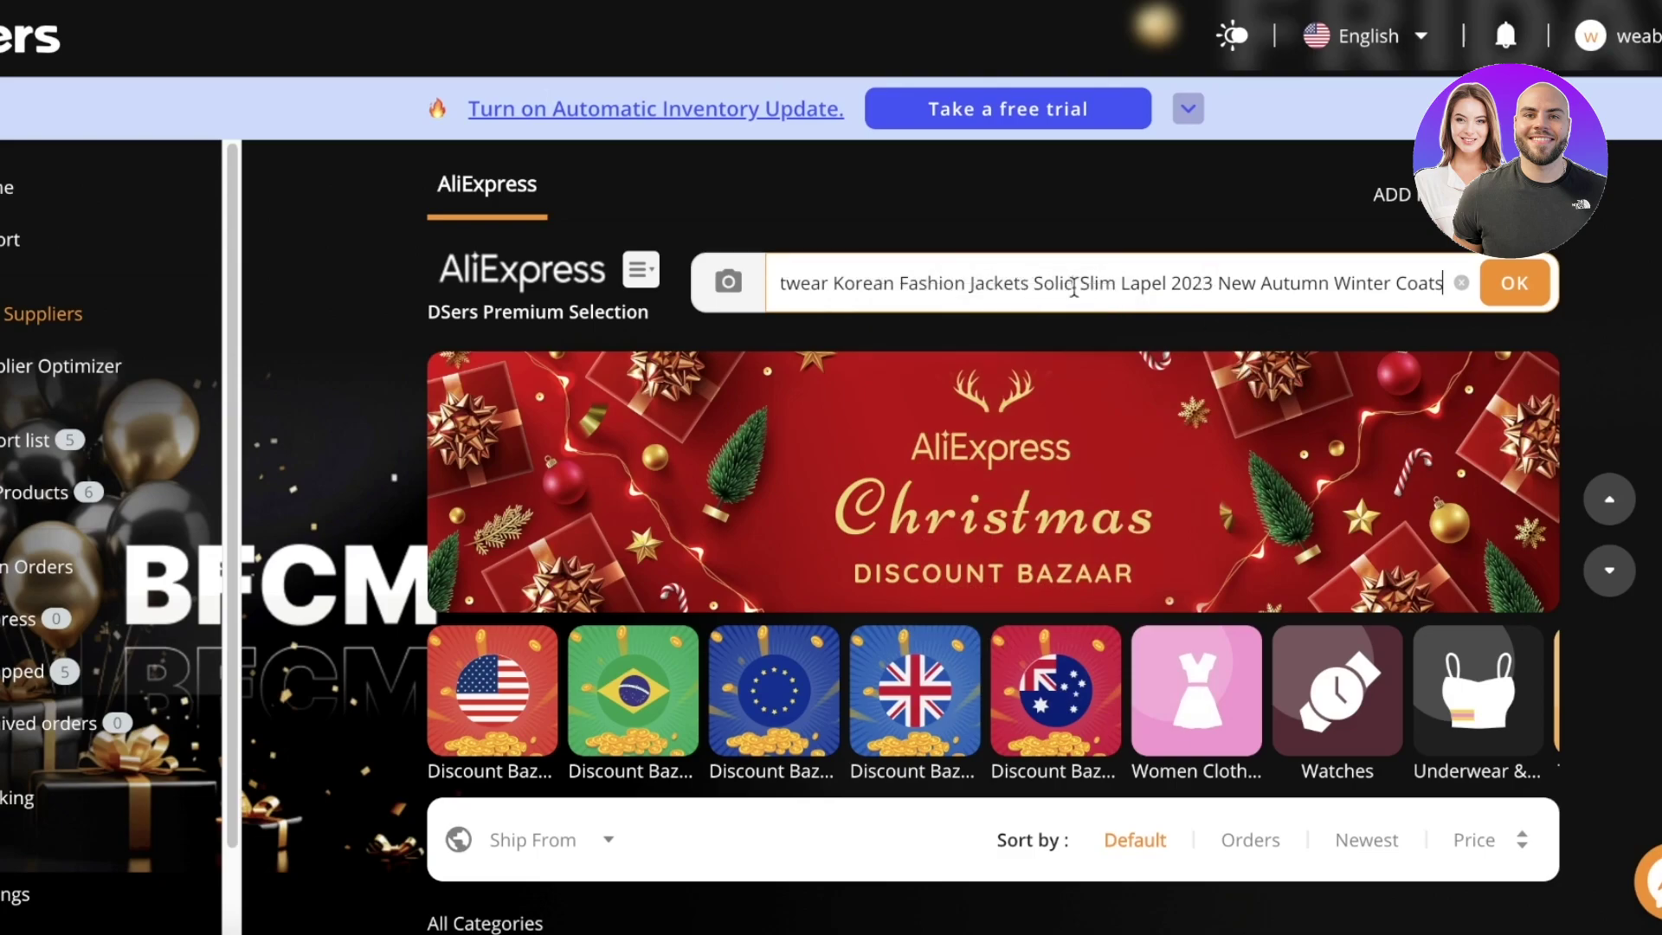
left_click(1514, 282)
scroll(773, 346, "down", 8)
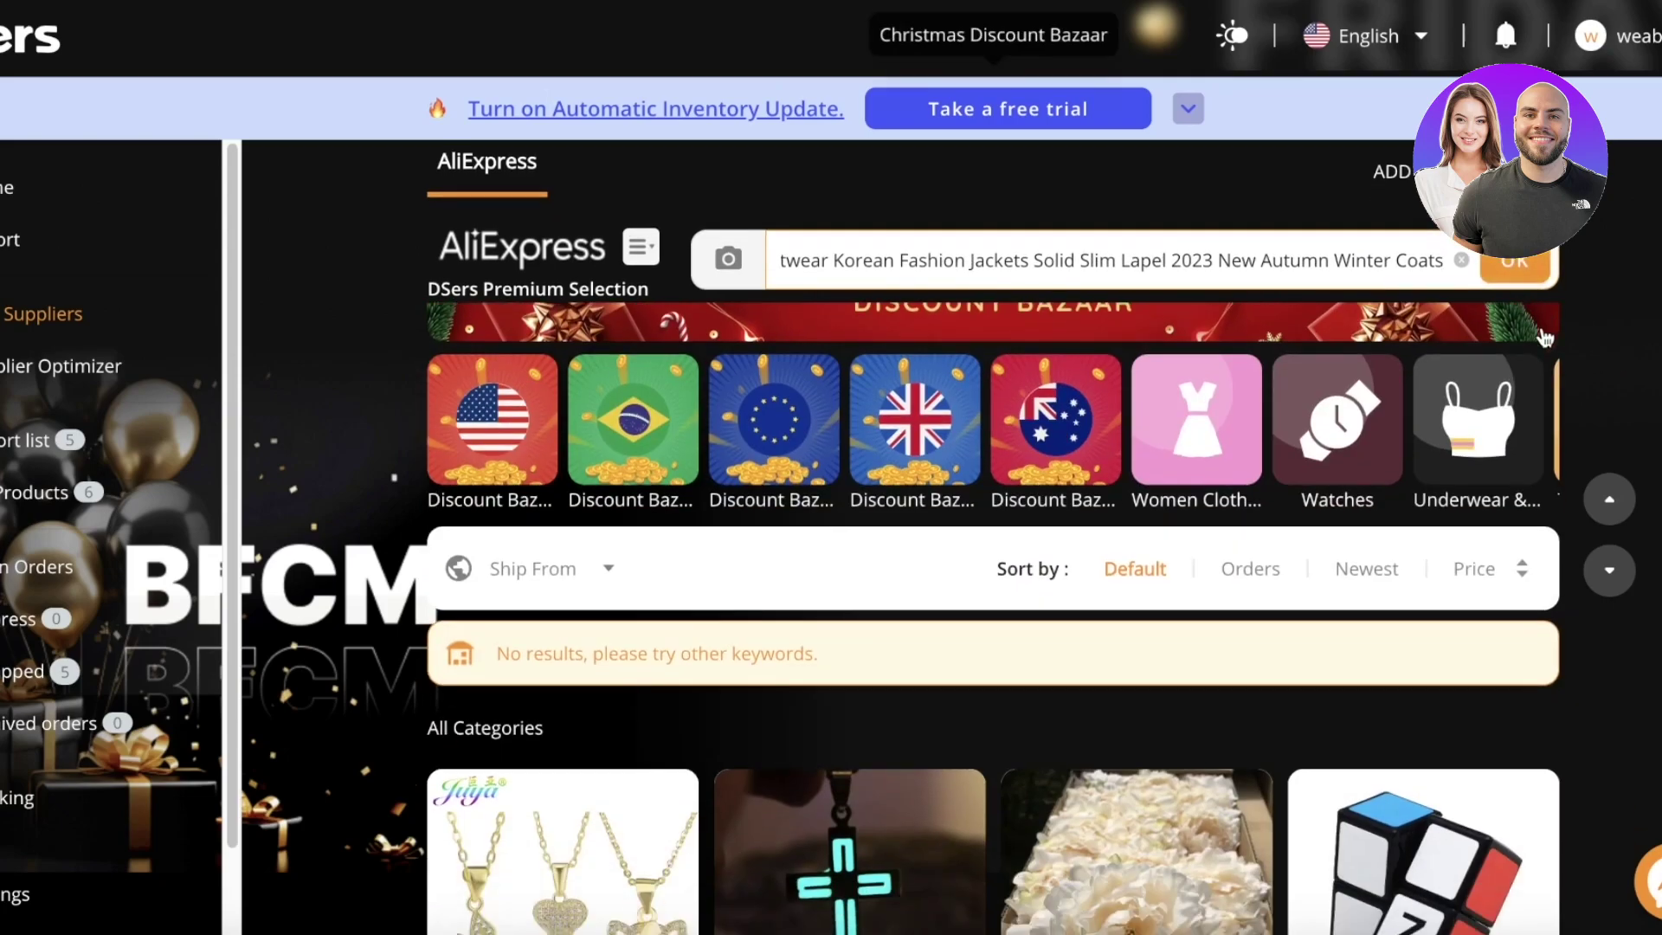
scroll(773, 346, "down", 6)
scroll(178, 345, "up", 3)
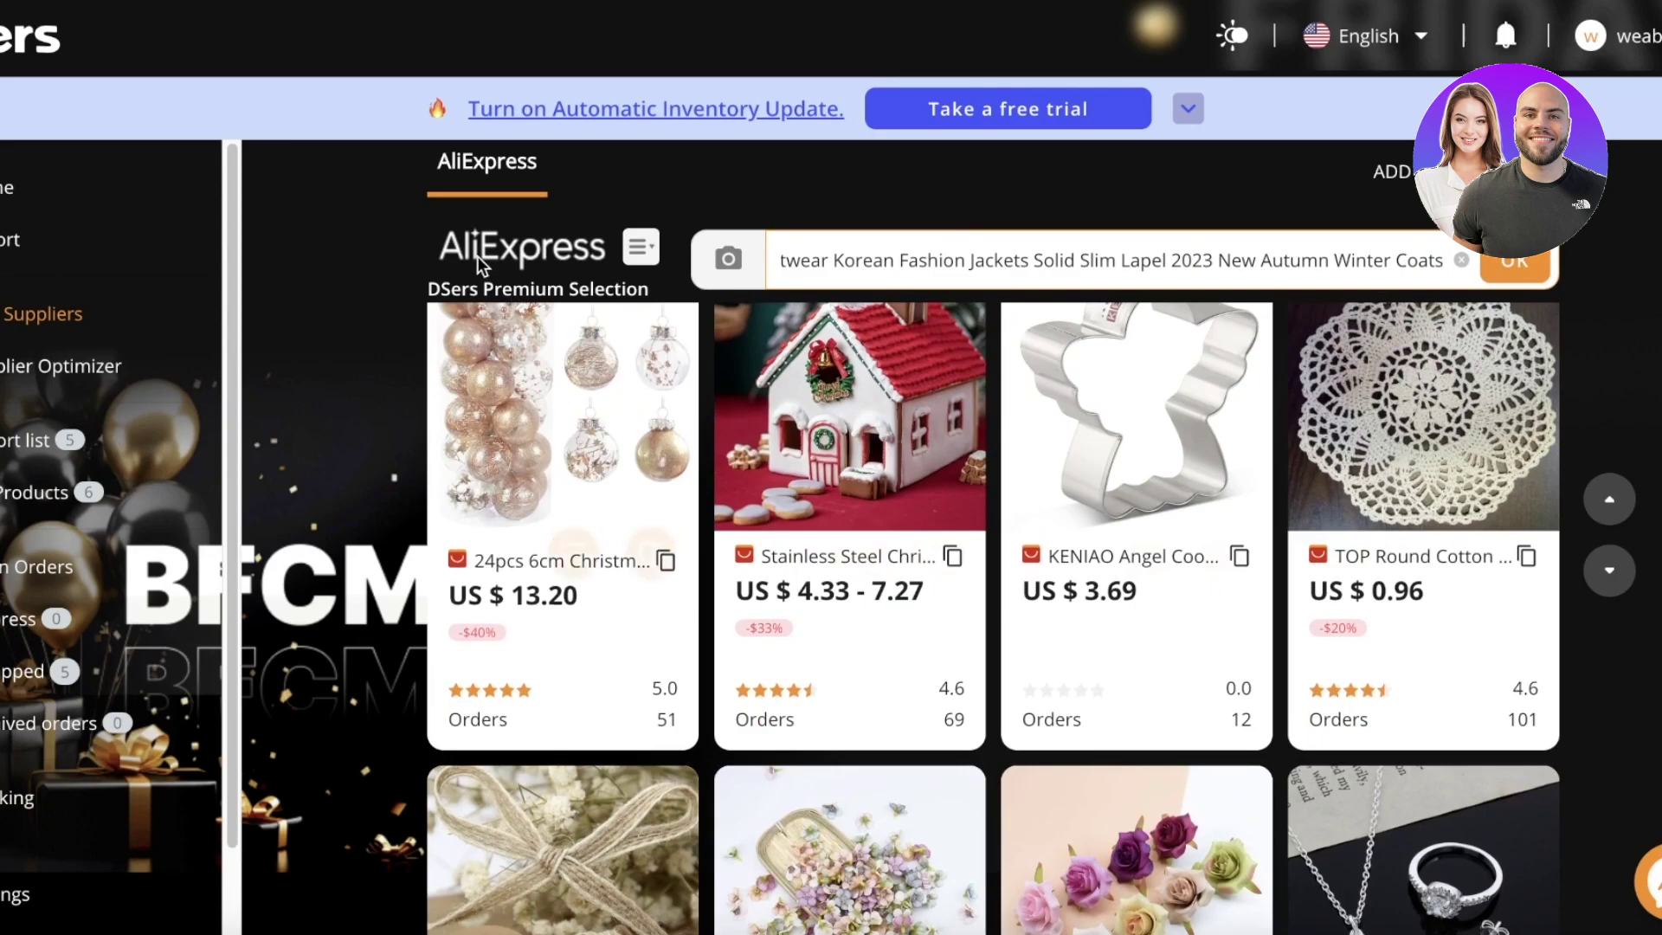
Open the product categories list and look through its options
left_click(485, 255)
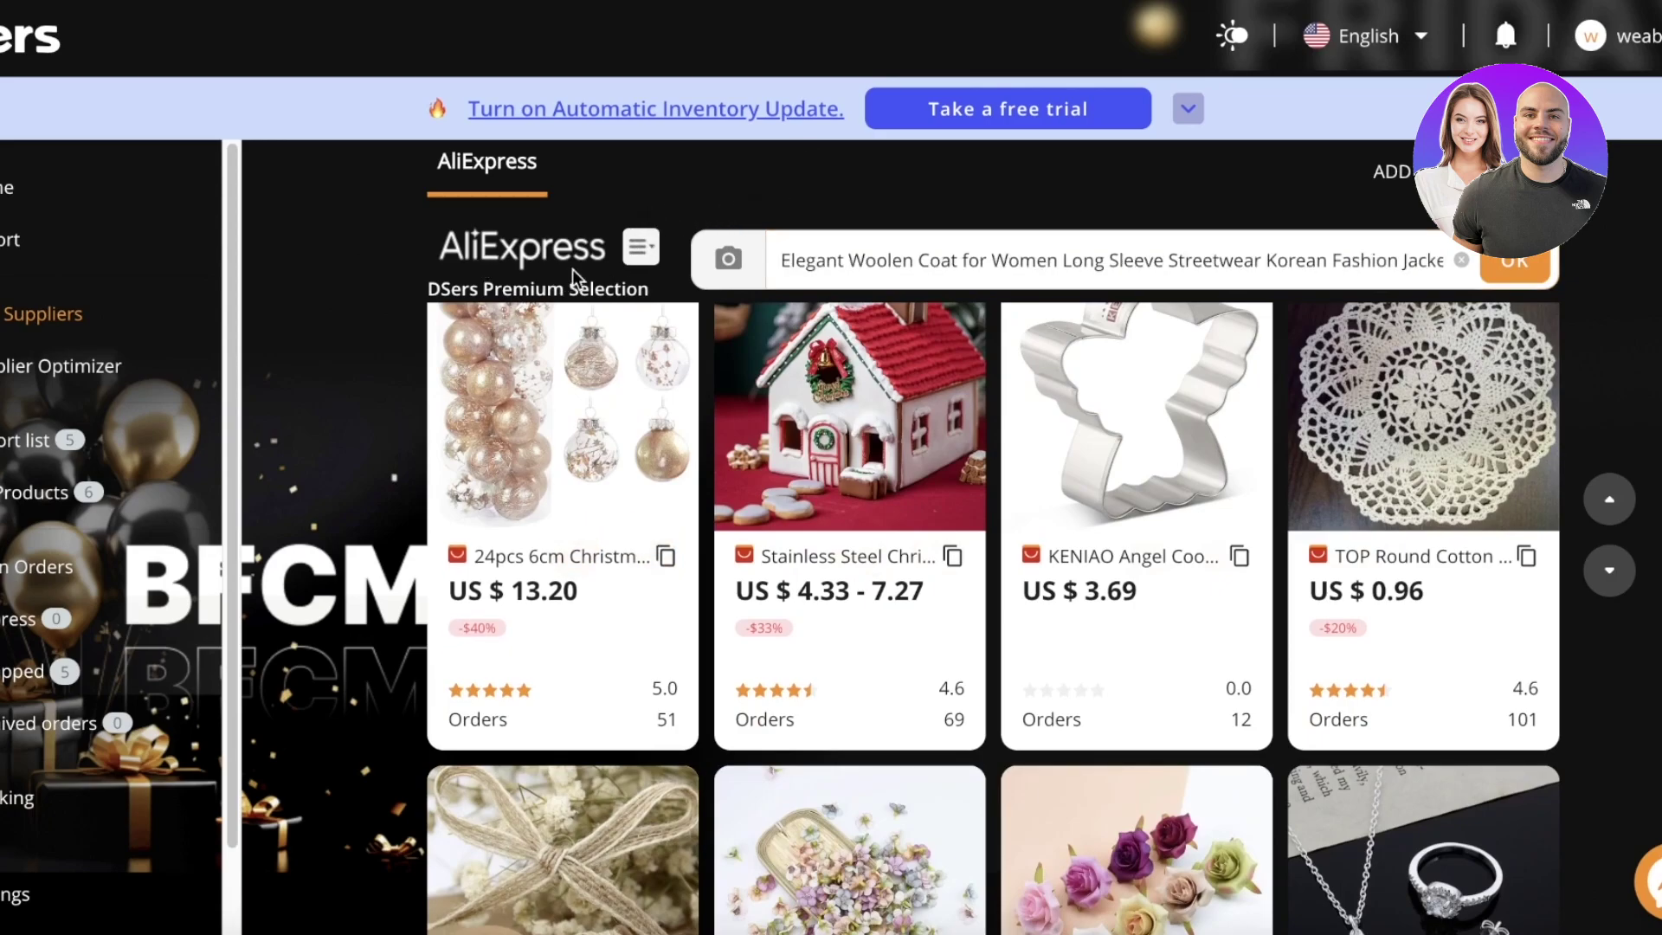
left_click(638, 249)
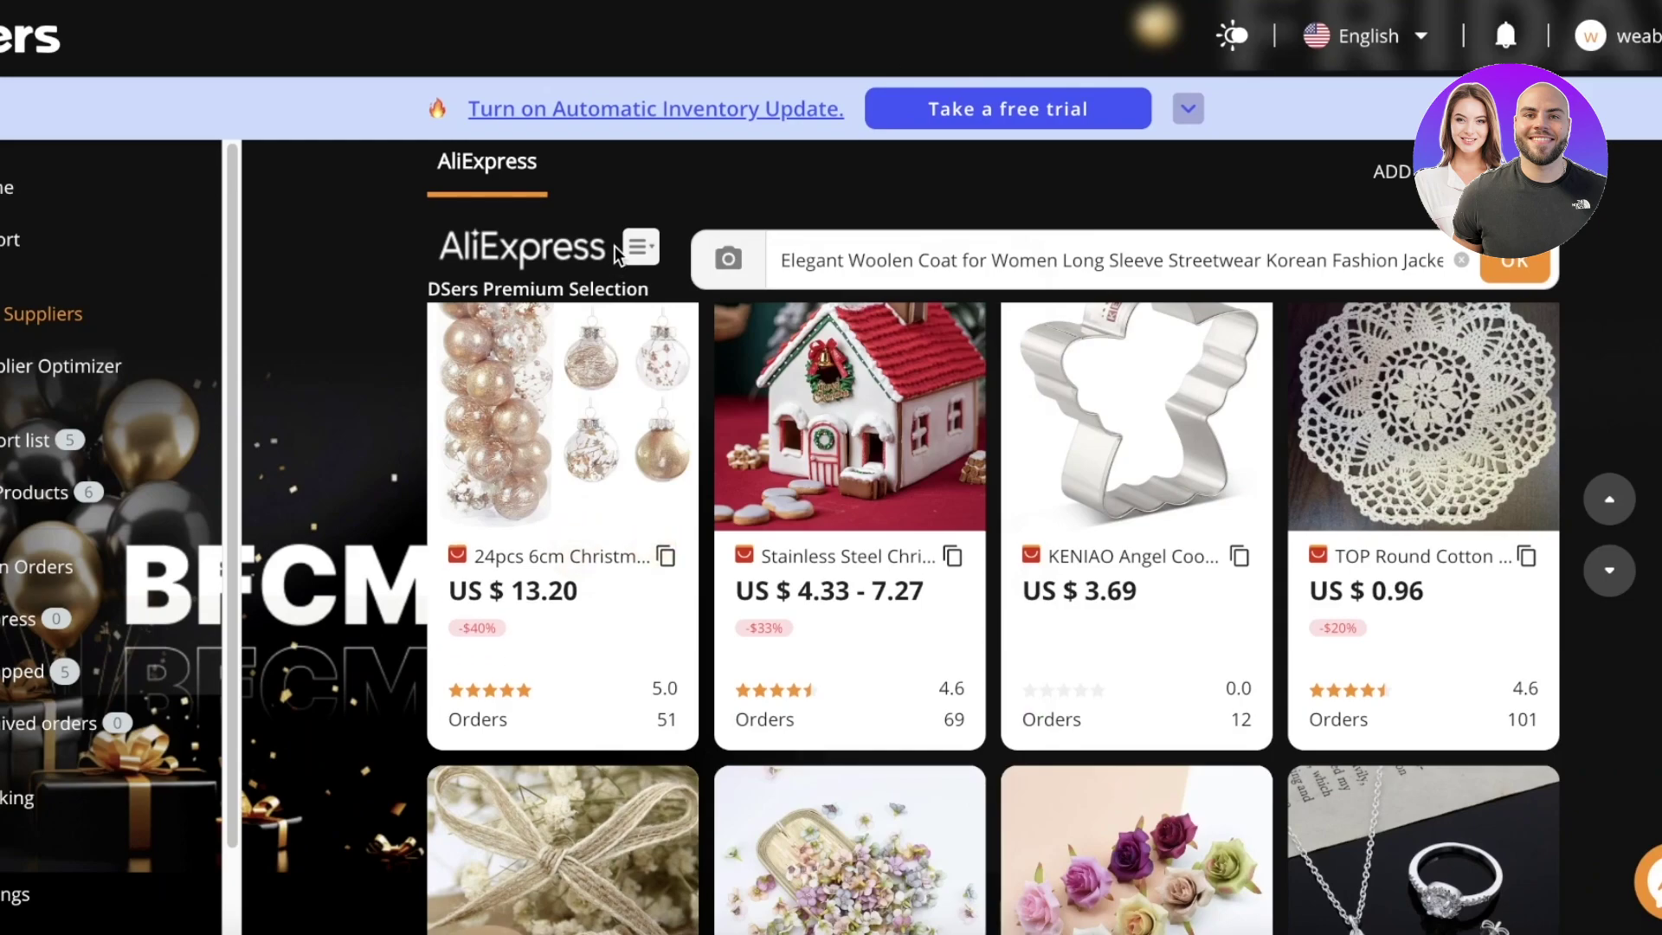
scroll(1285, 294, "down", 8)
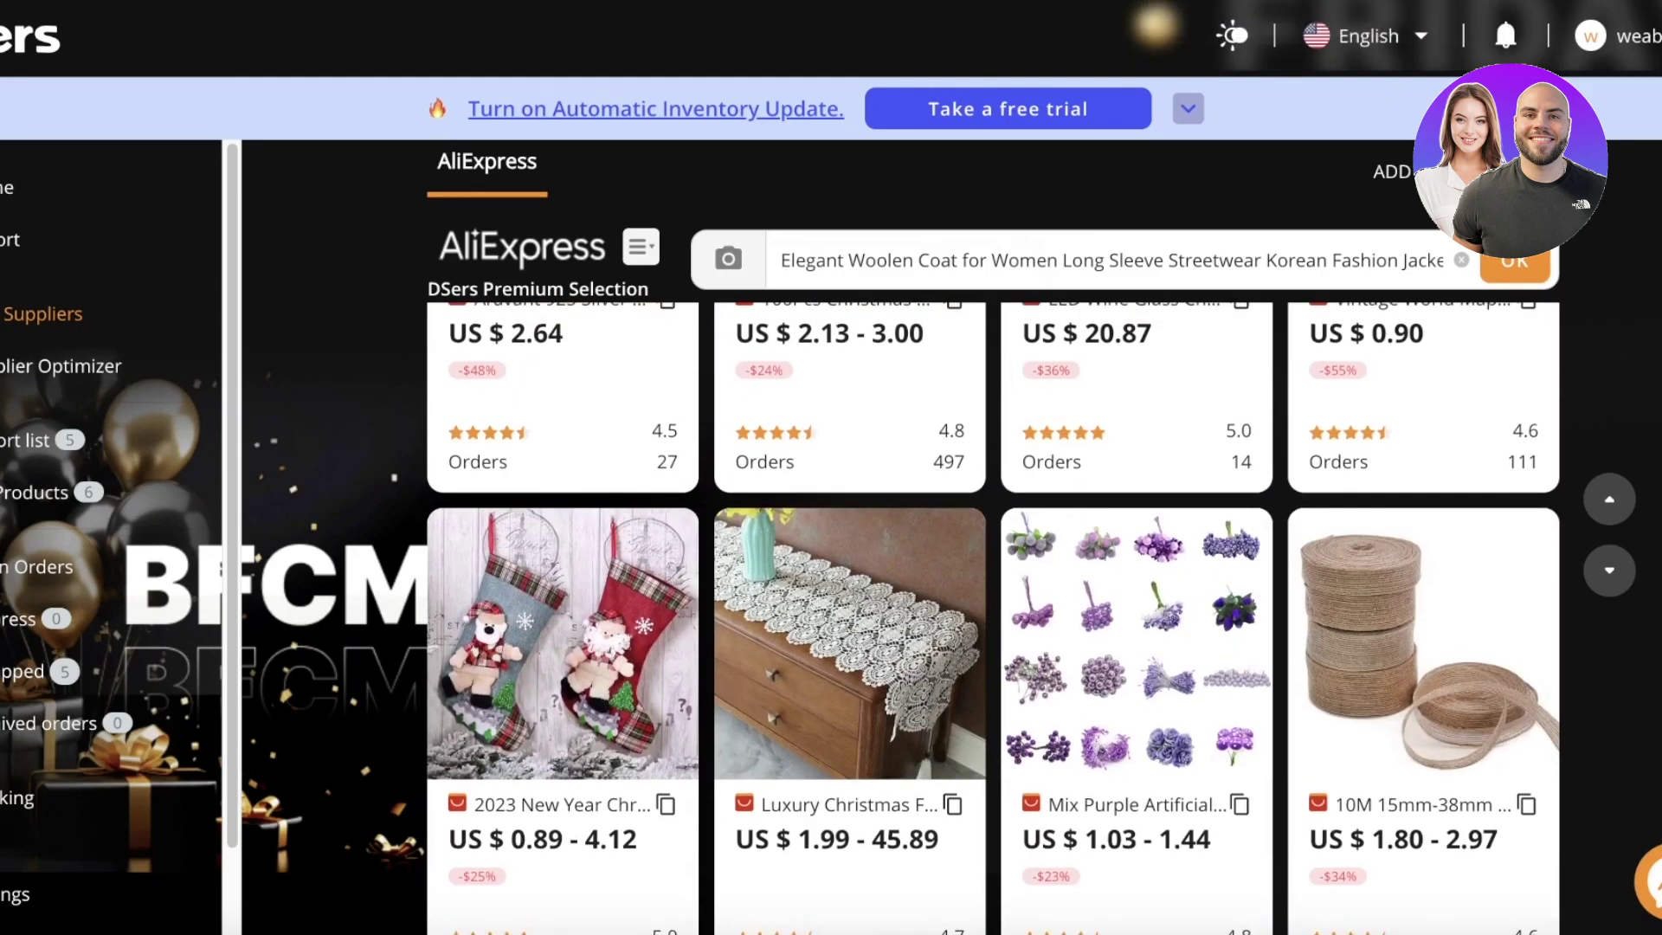
scroll(1495, 416, "up", 10)
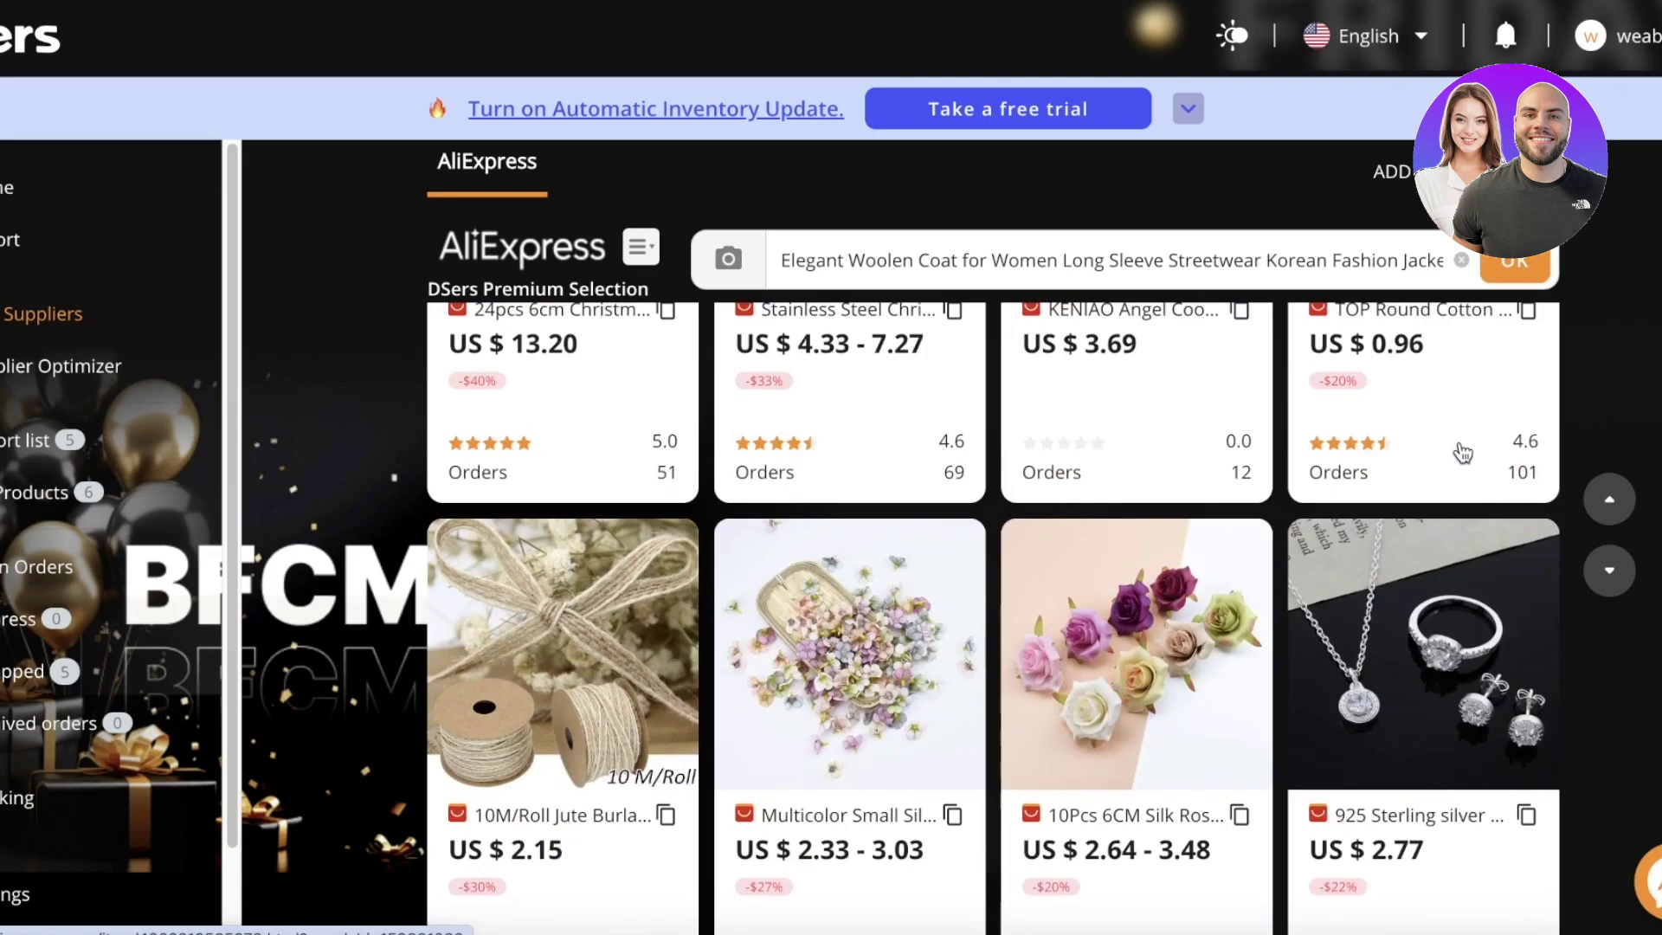
scroll(1325, 399, "up", 2)
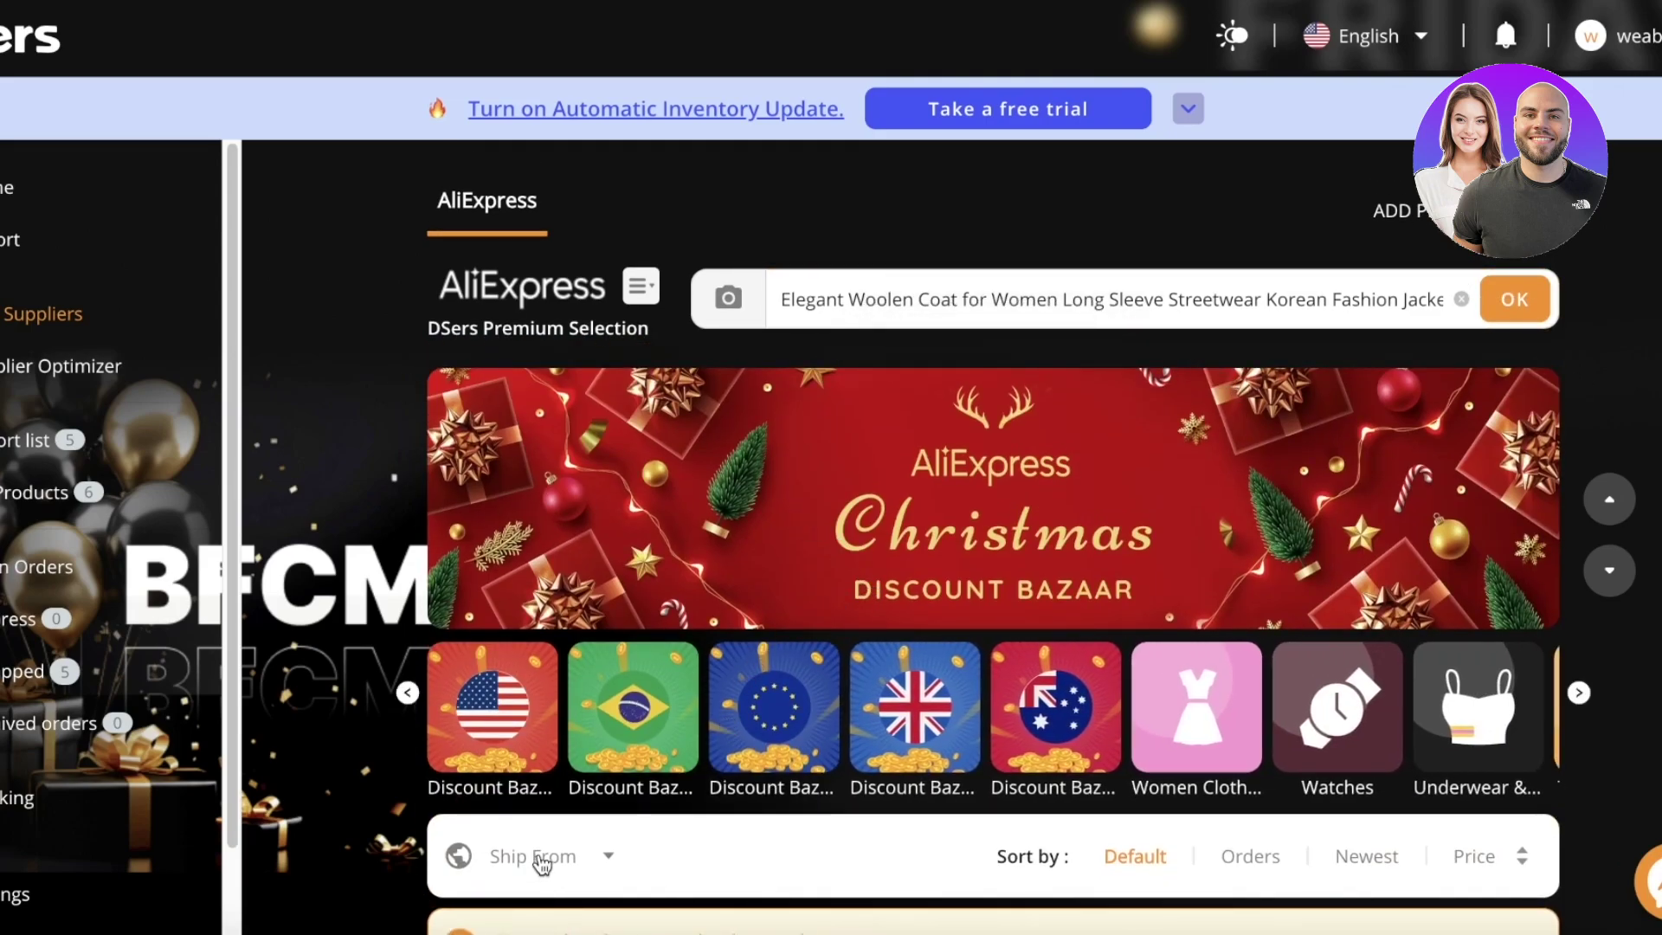
Filter supplier products to those shipping from the United States
left_click(541, 861)
left_click(549, 545)
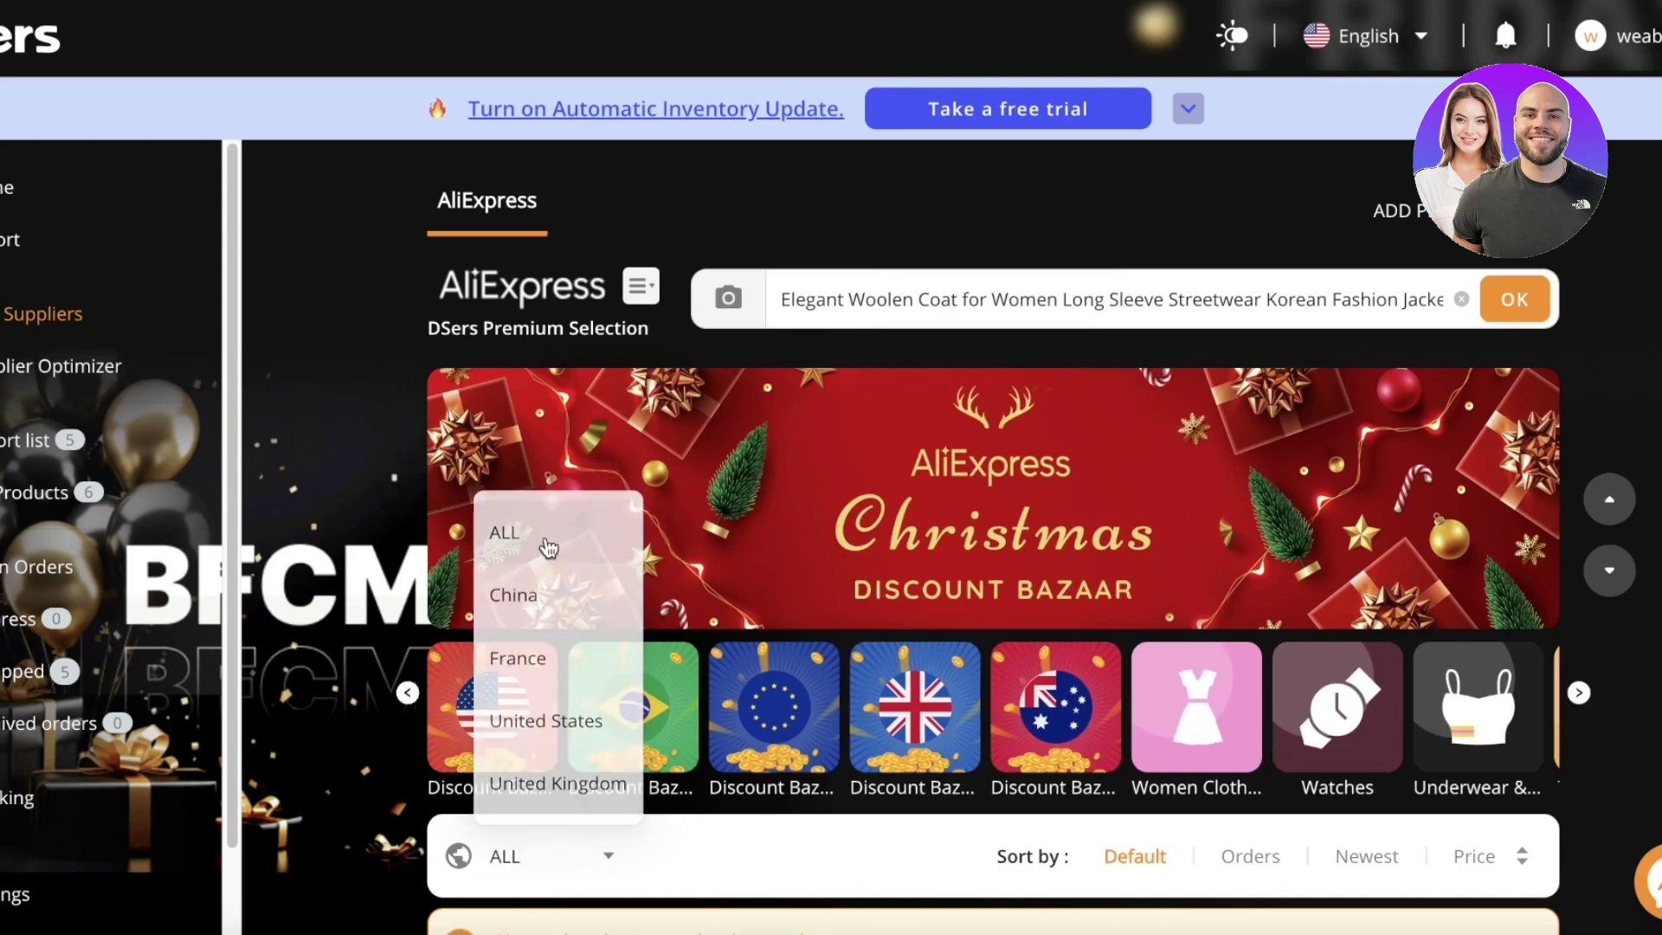
left_click(1538, 313)
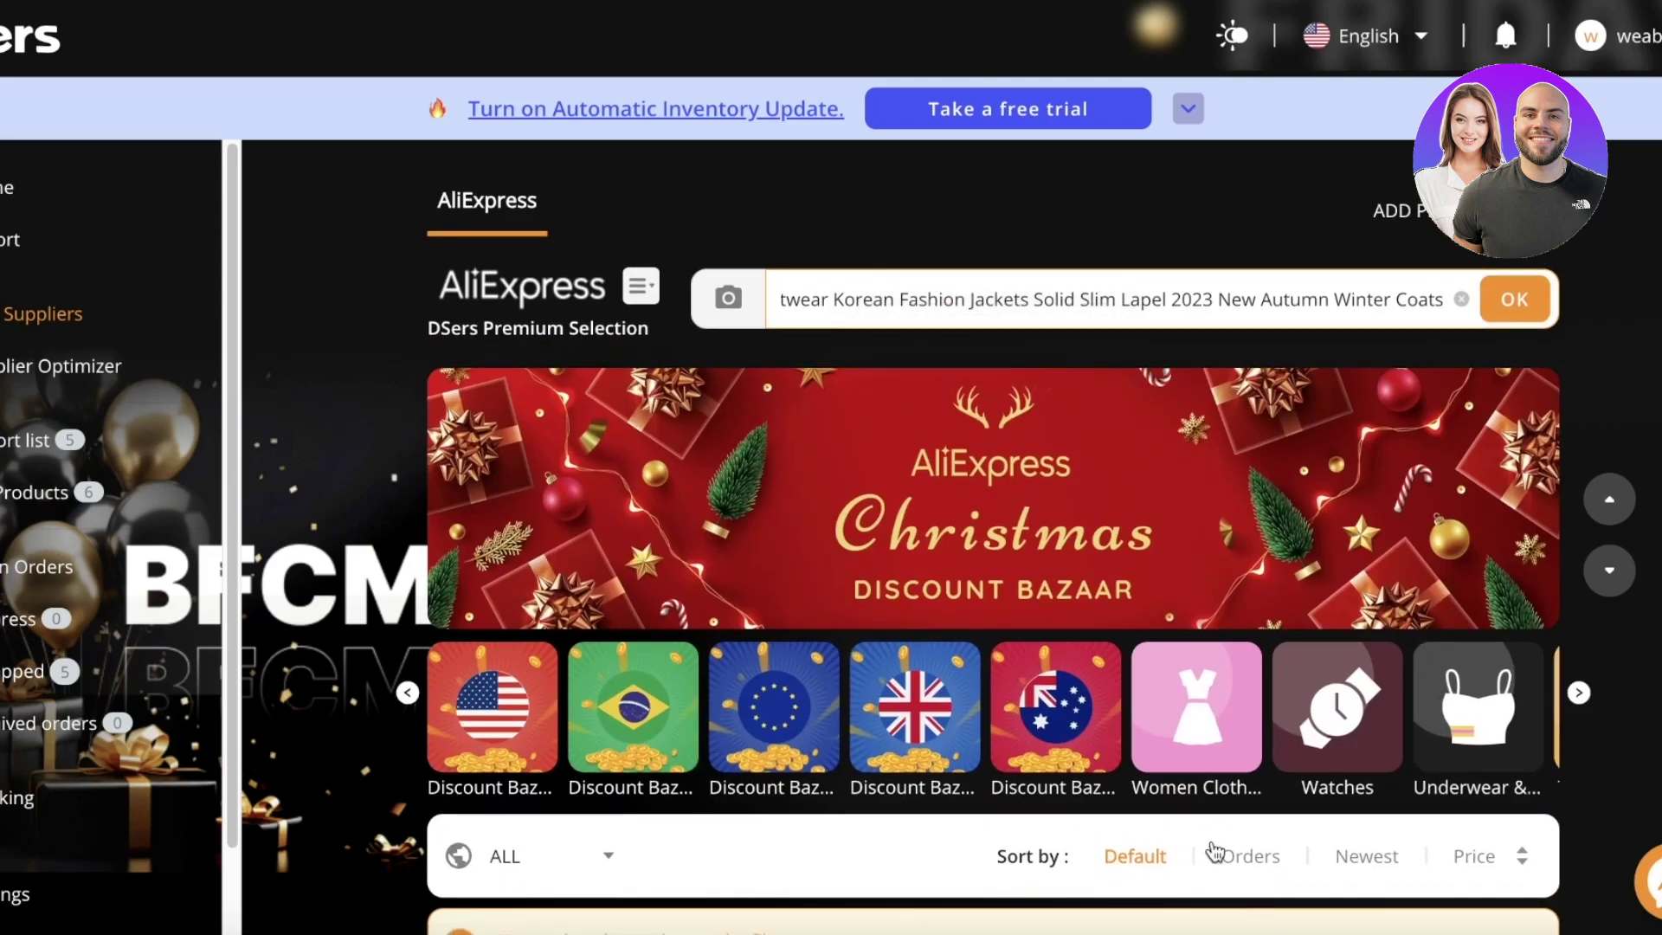
left_click(513, 880)
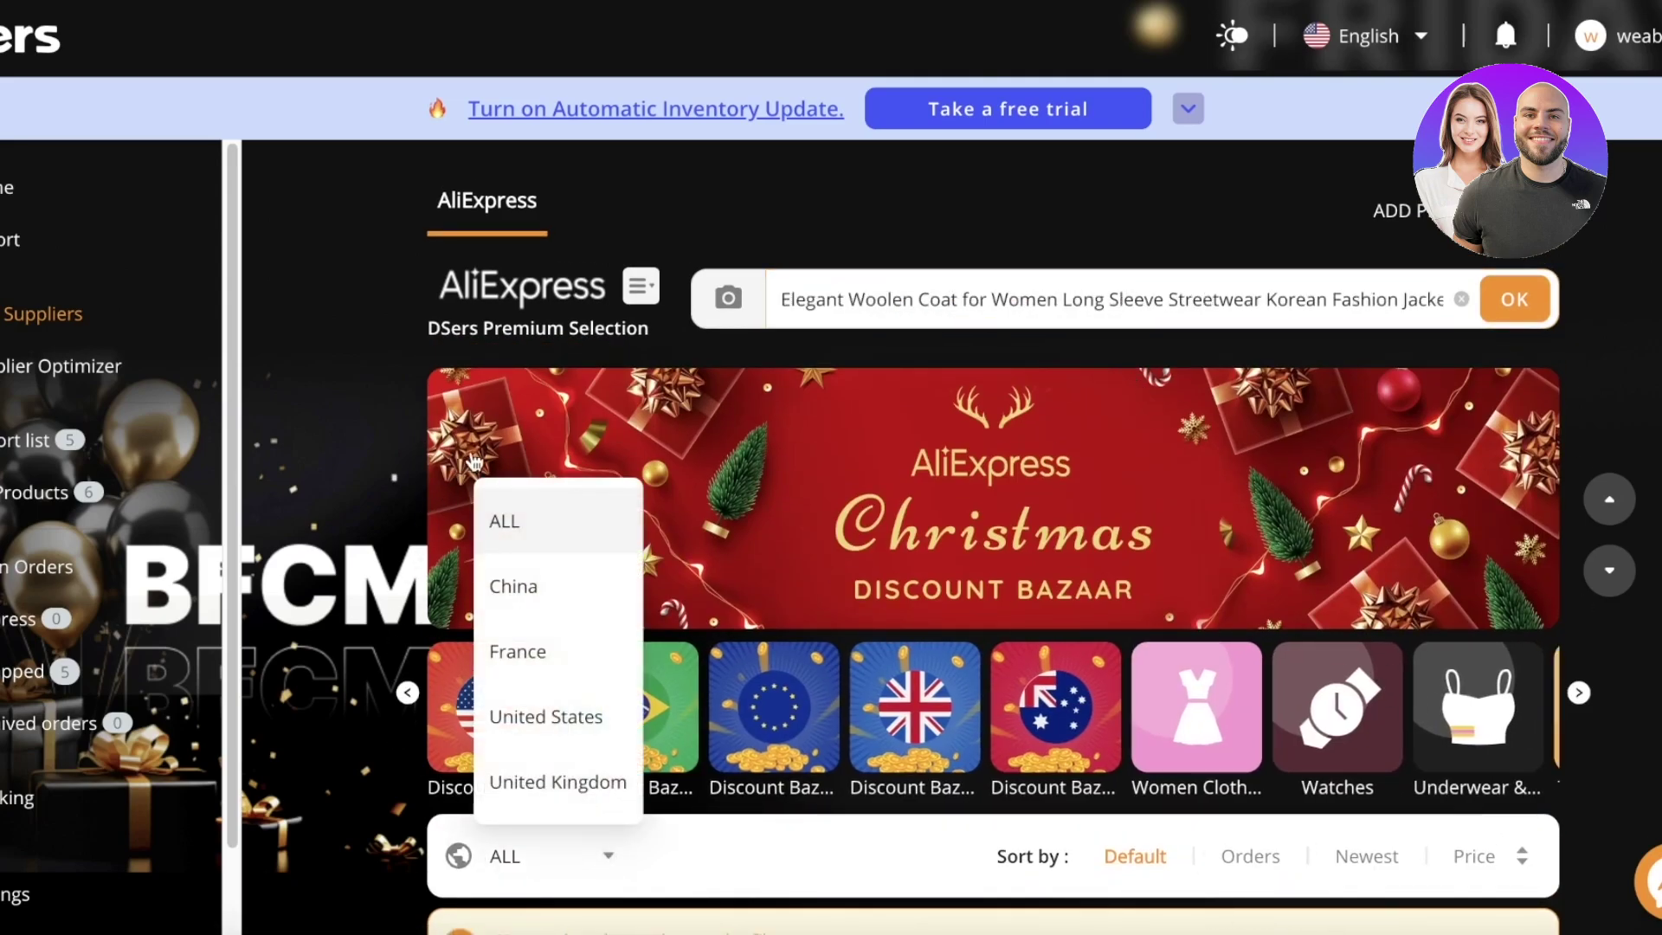
left_click(521, 705)
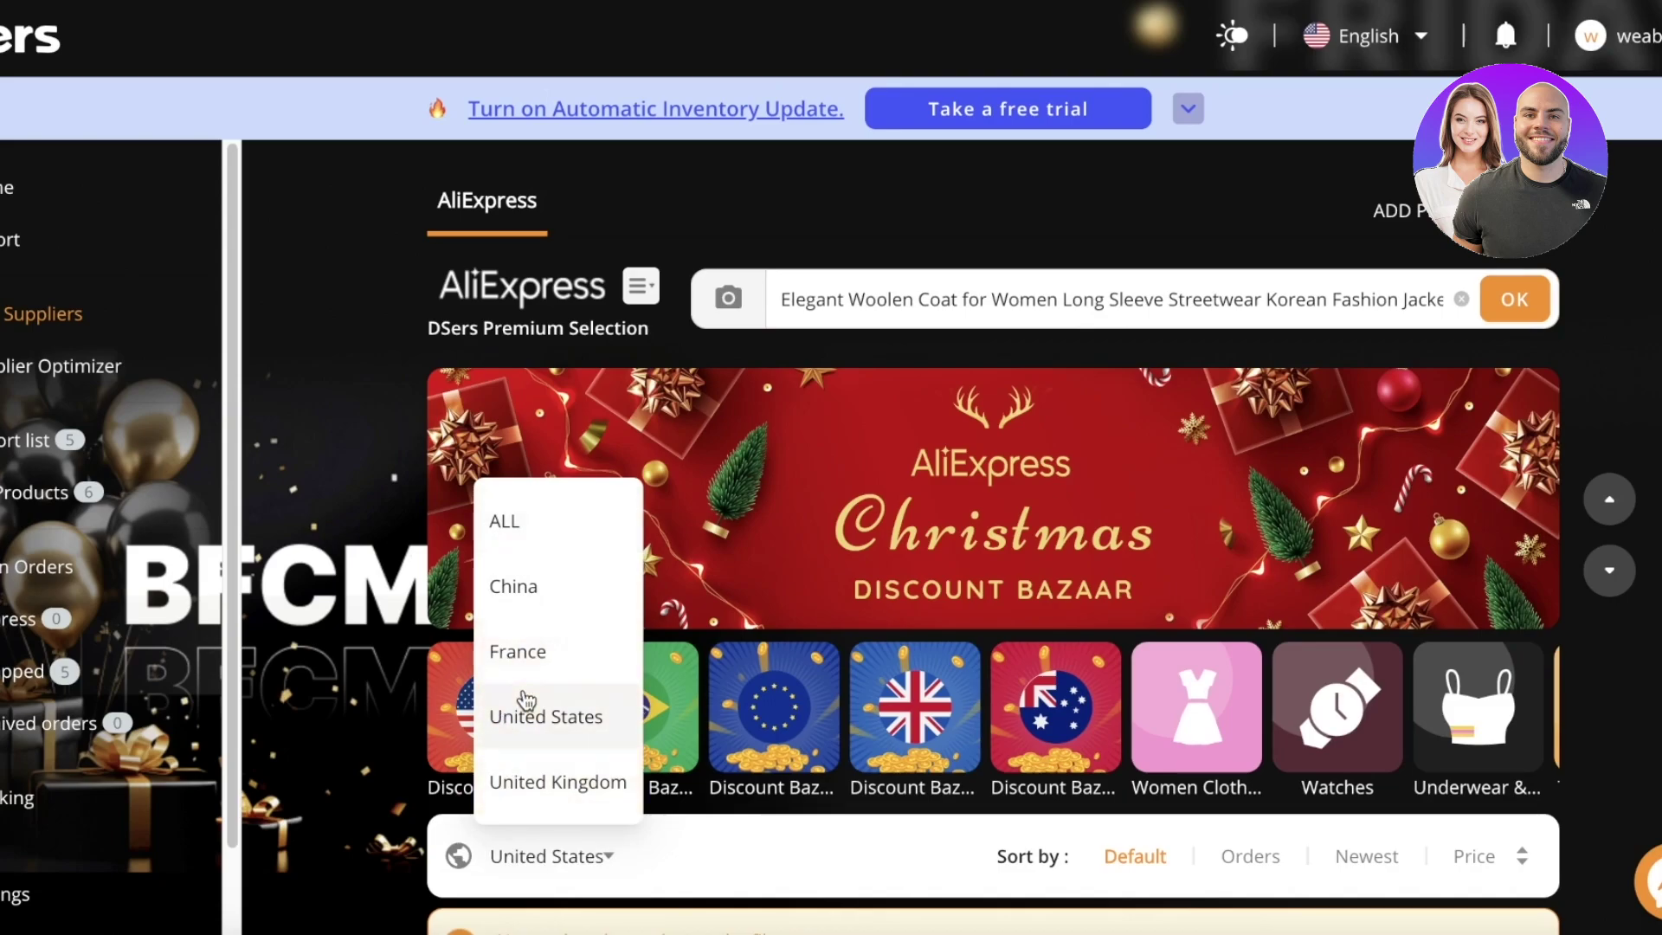
Clear the coat title from the keyword search box
double_click(830, 281)
key("ctrl+a")
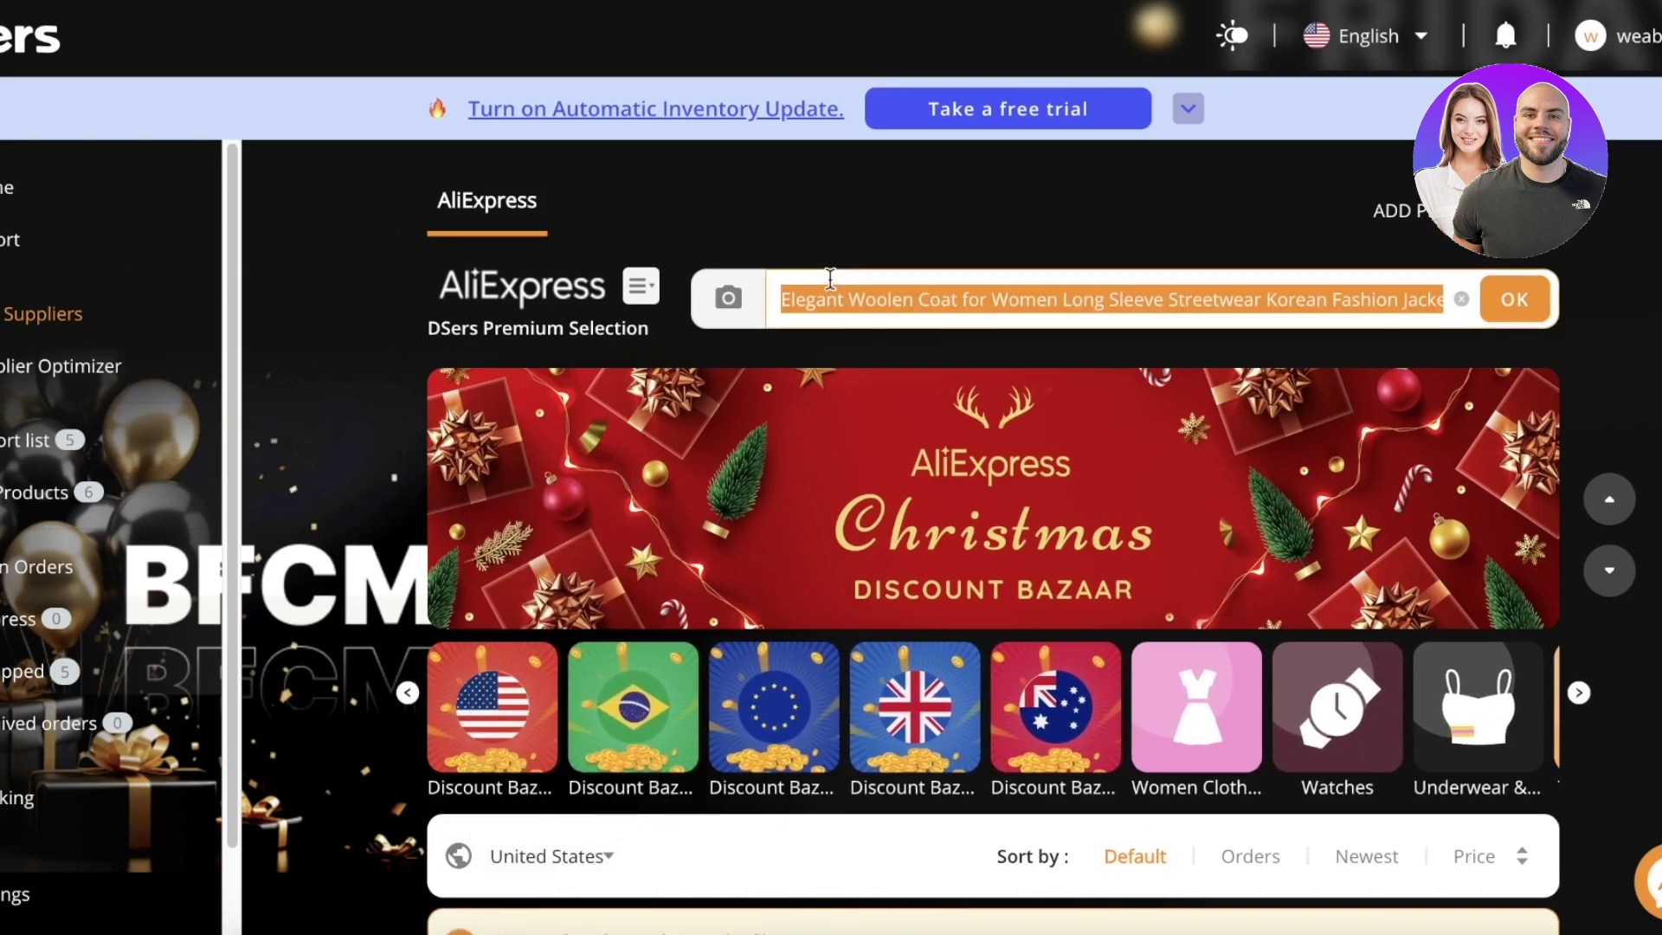
key("BackSpace")
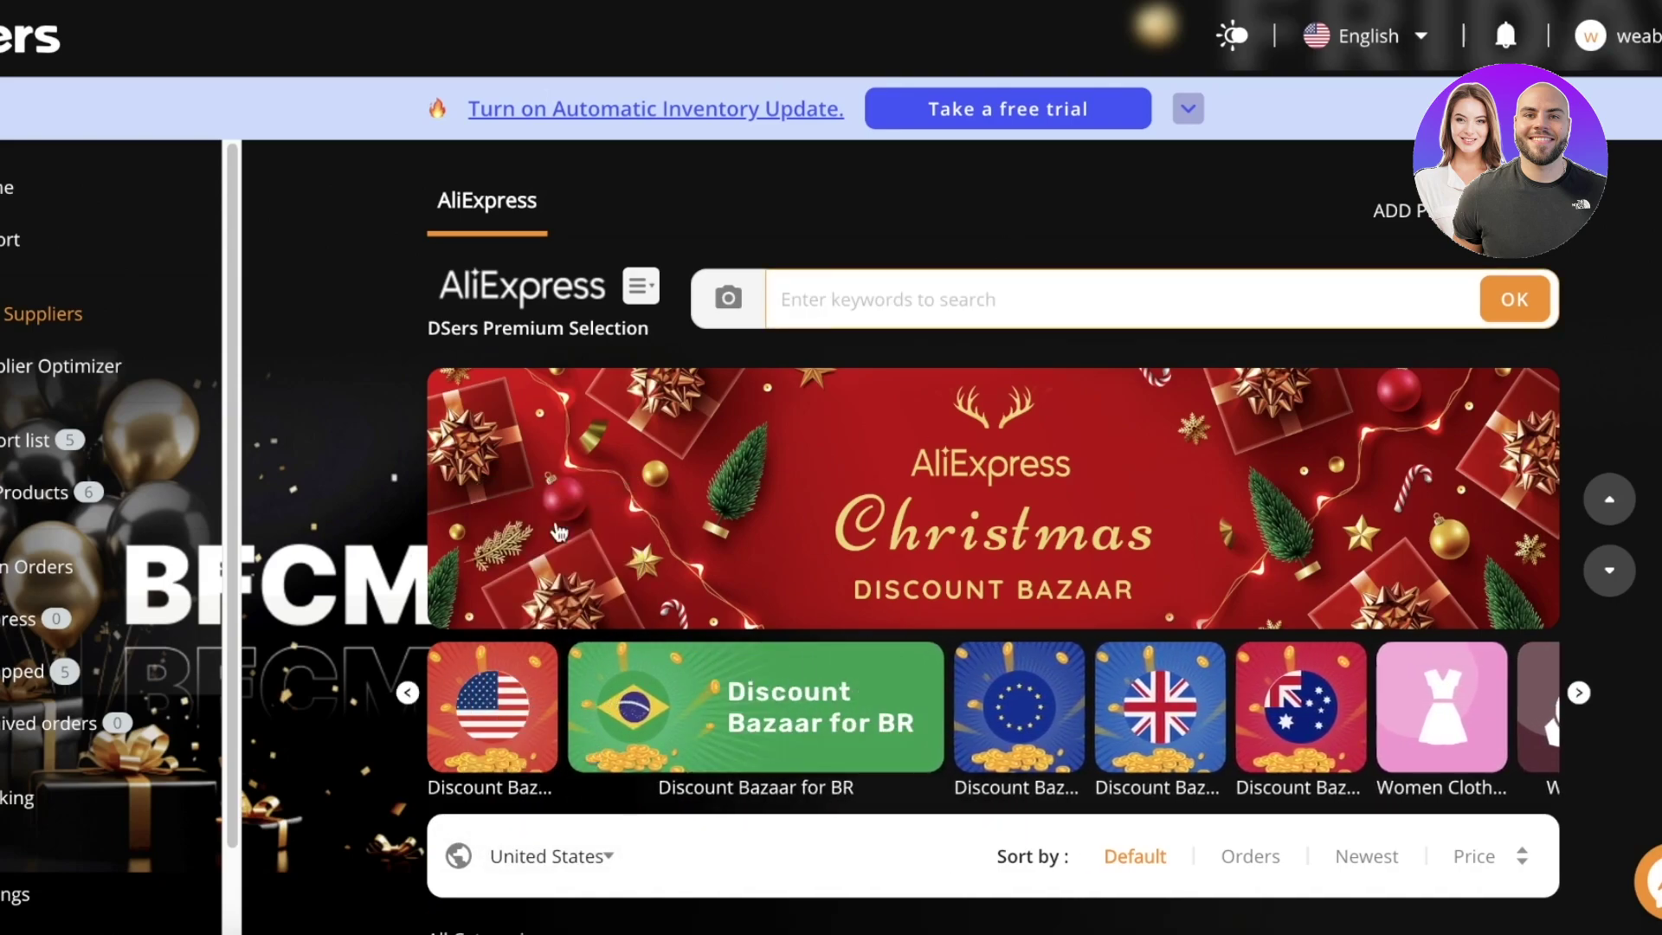
left_click(638, 279)
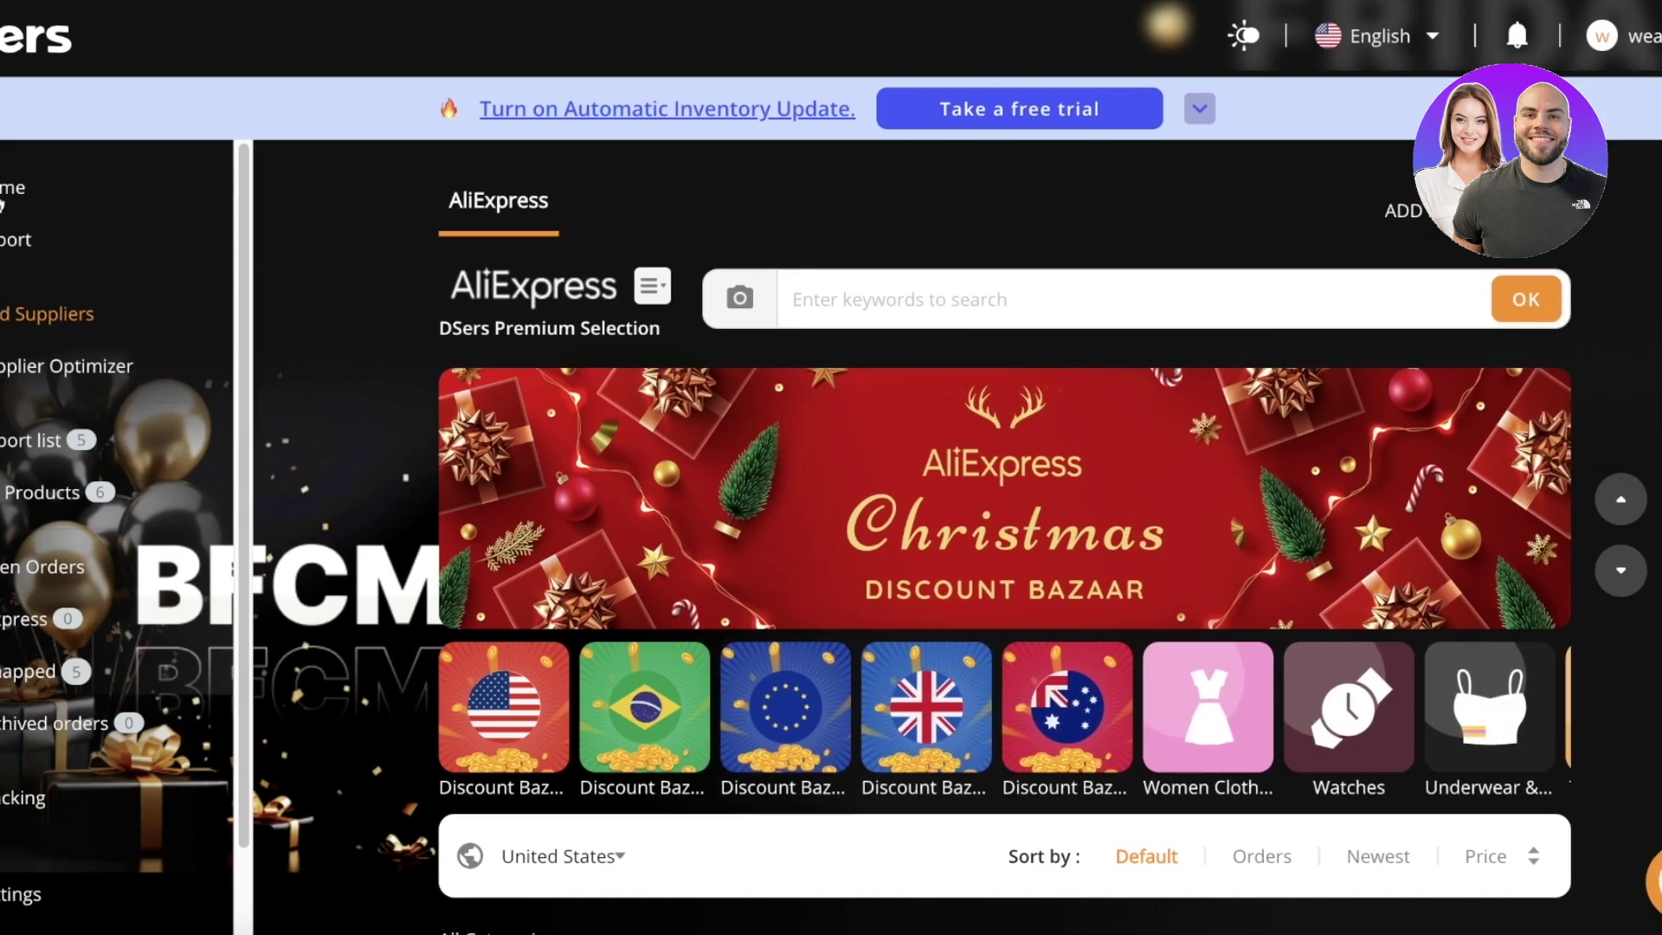
Look over the DSers home page and the 5-item Import list
left_click(4, 193)
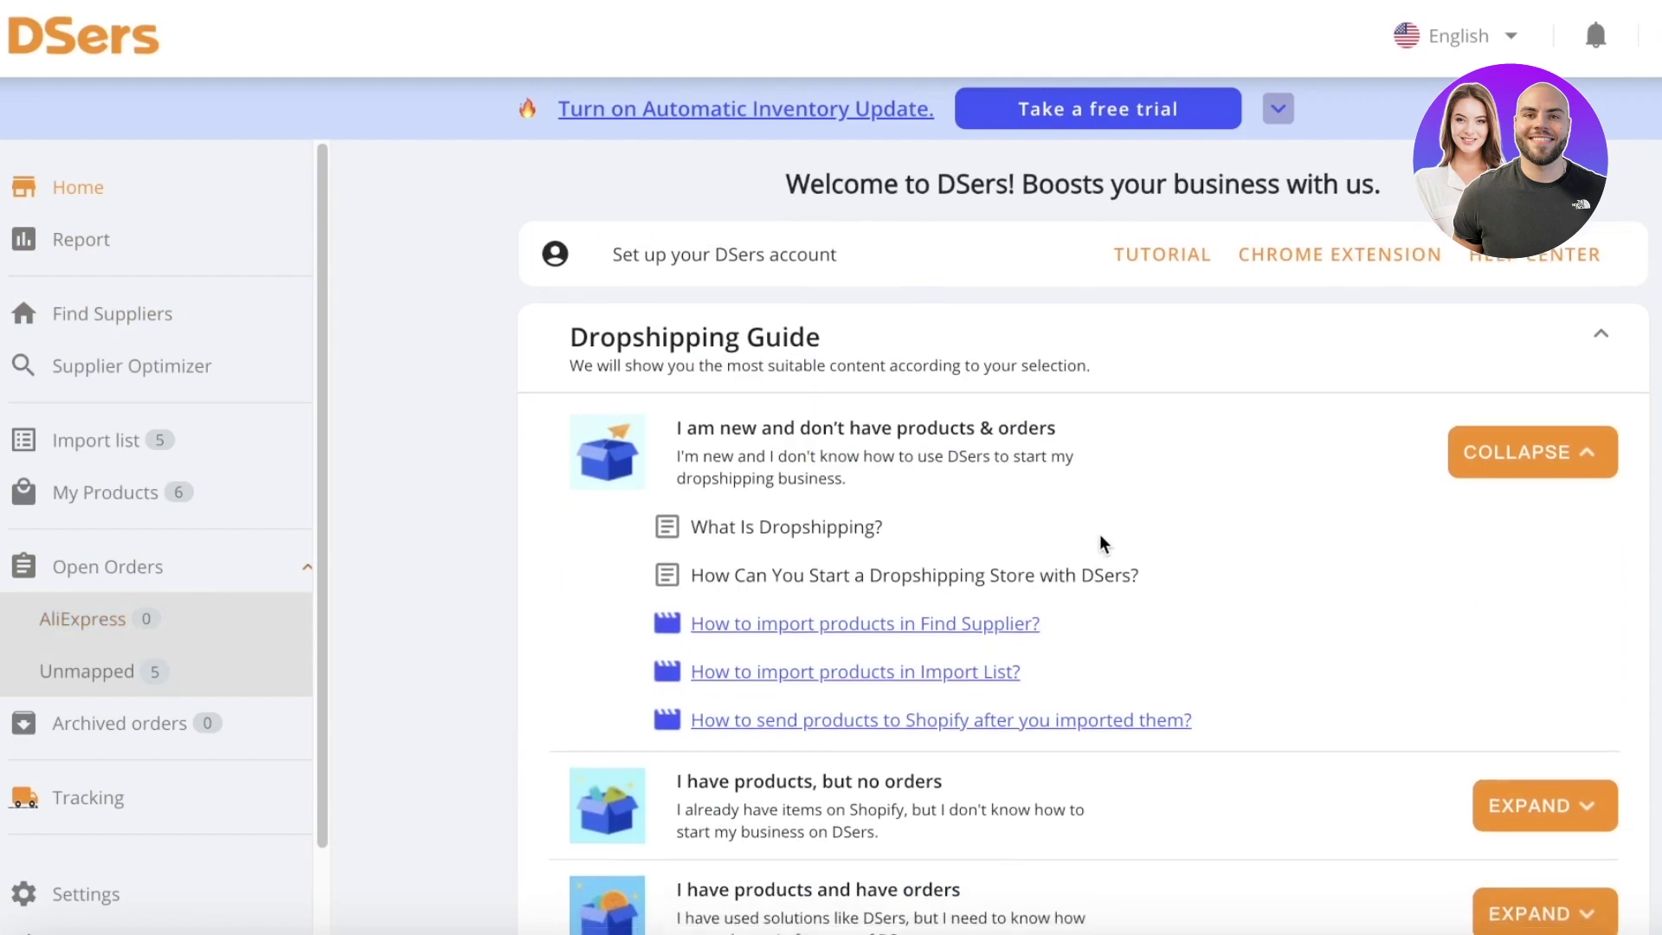
scroll(994, 350, "down", 1)
scroll(1021, 350, "up", 1)
scroll(1202, 301, "down", 20)
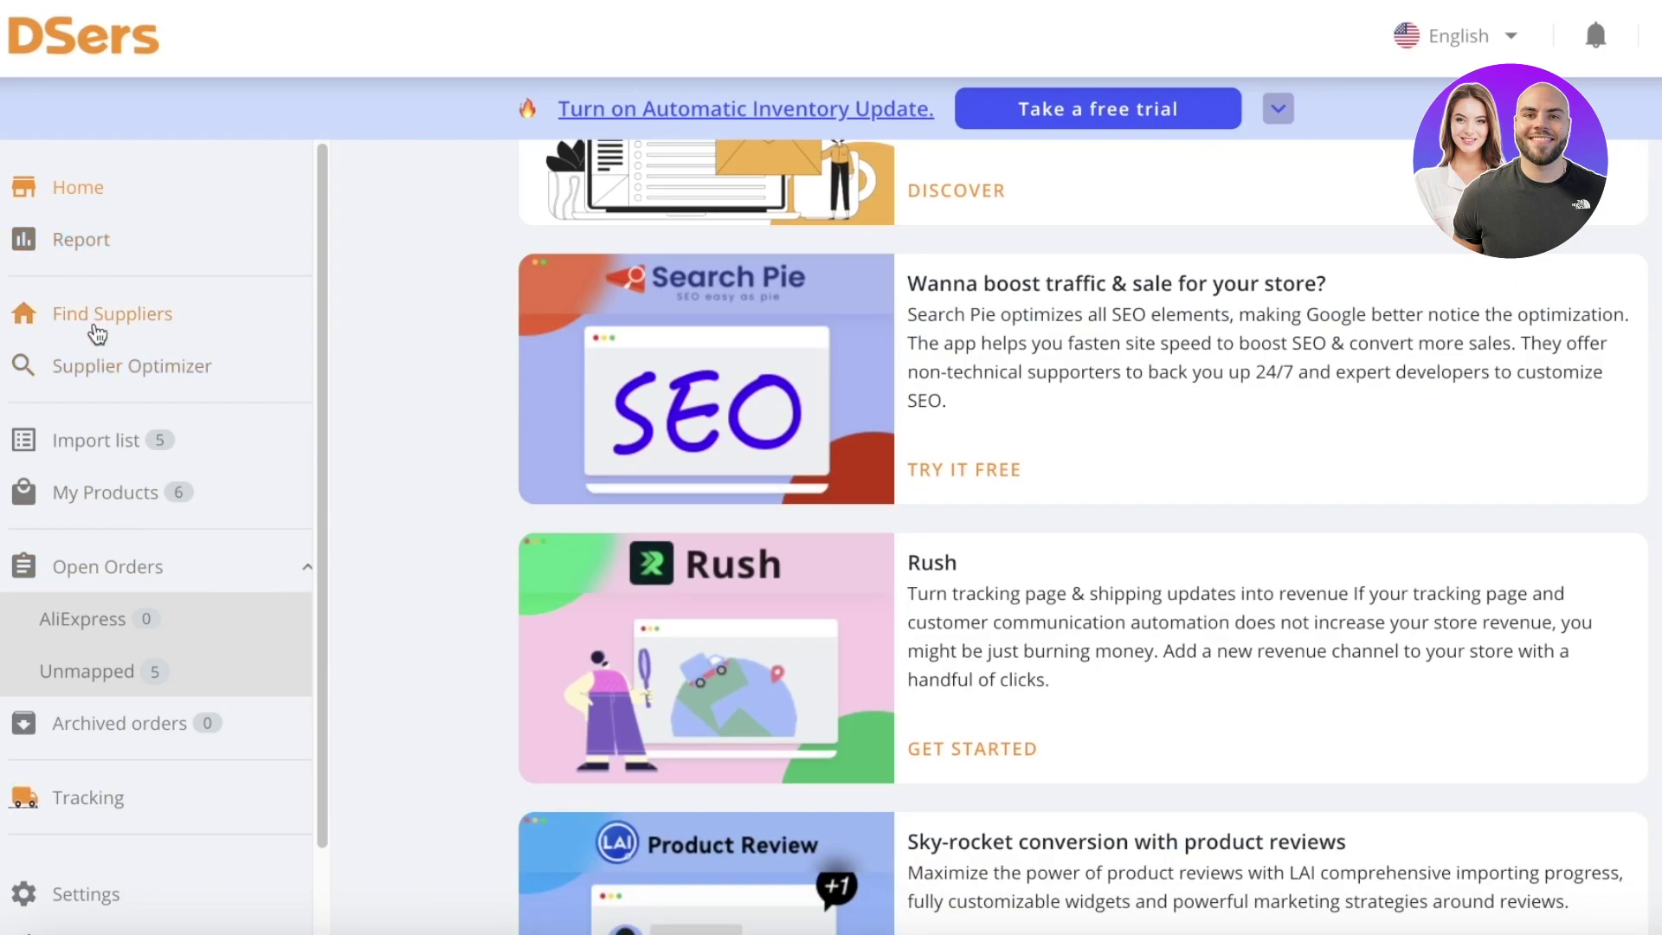
left_click(100, 449)
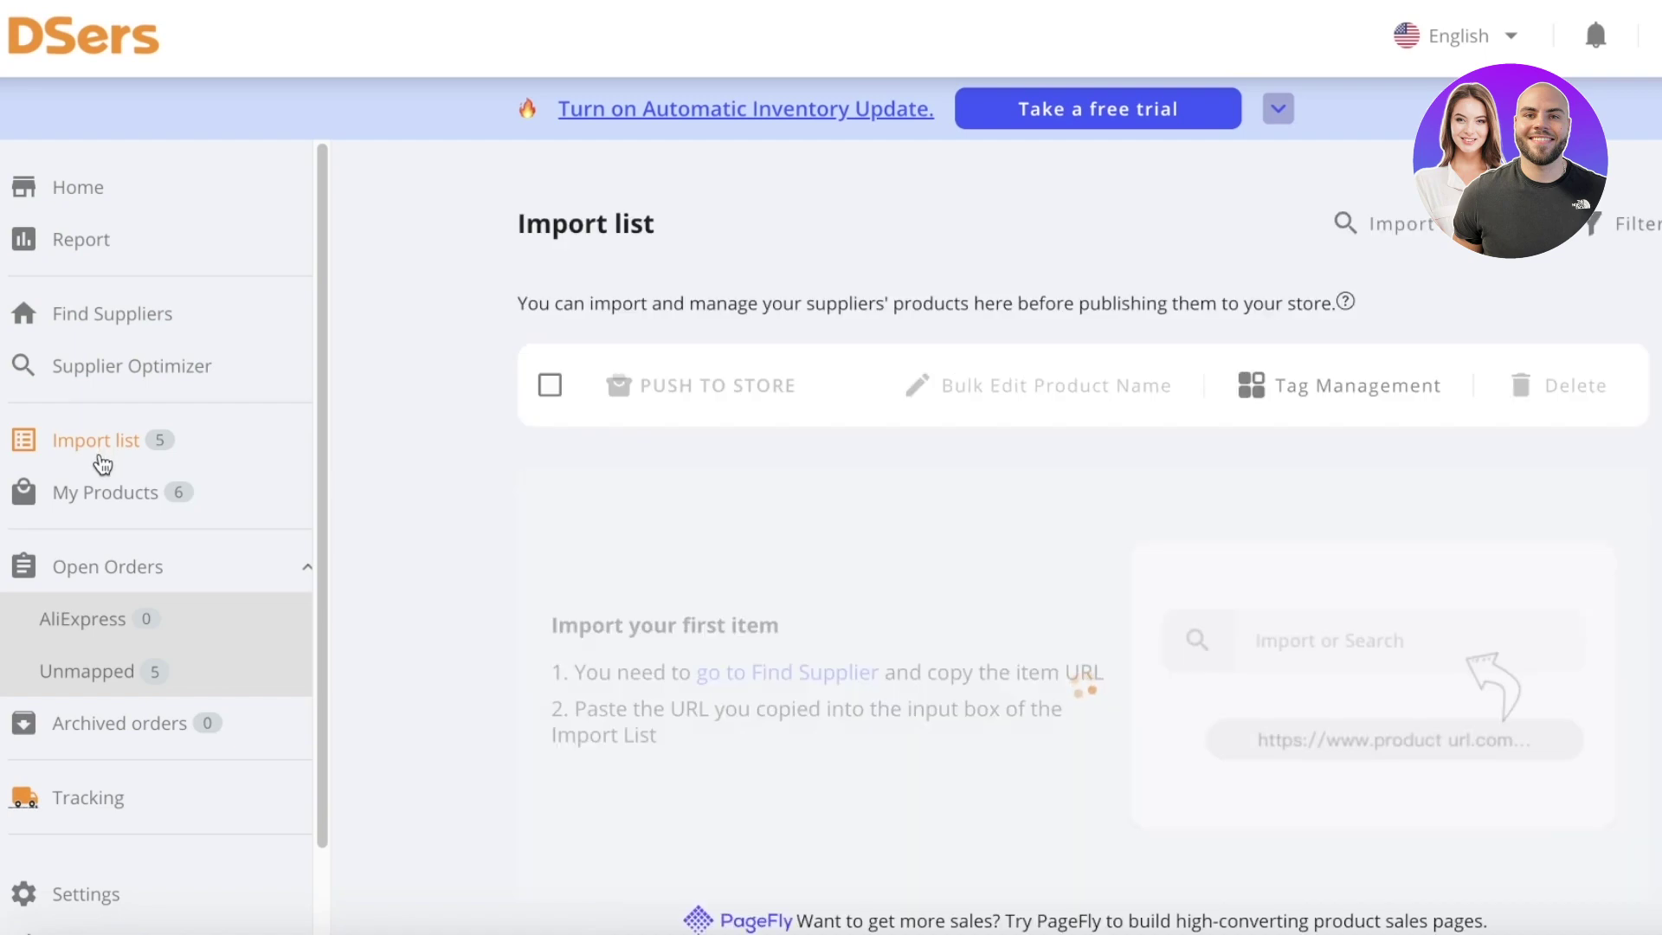
scroll(301, 468, "down", 3)
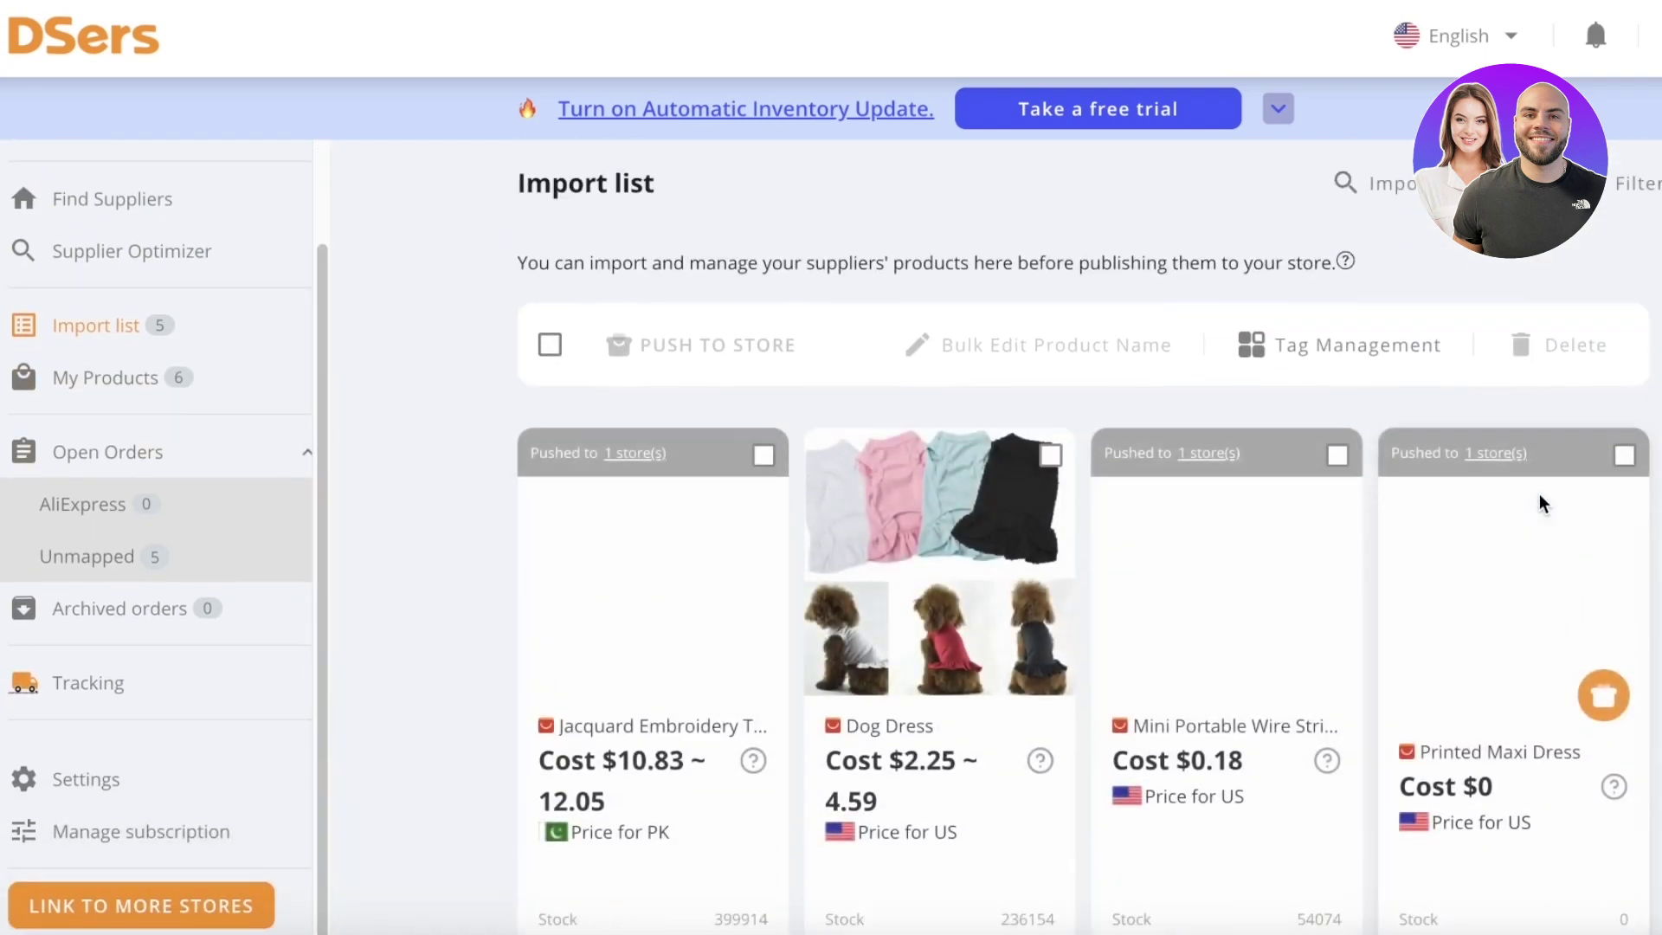
scroll(1539, 494, "down", 3)
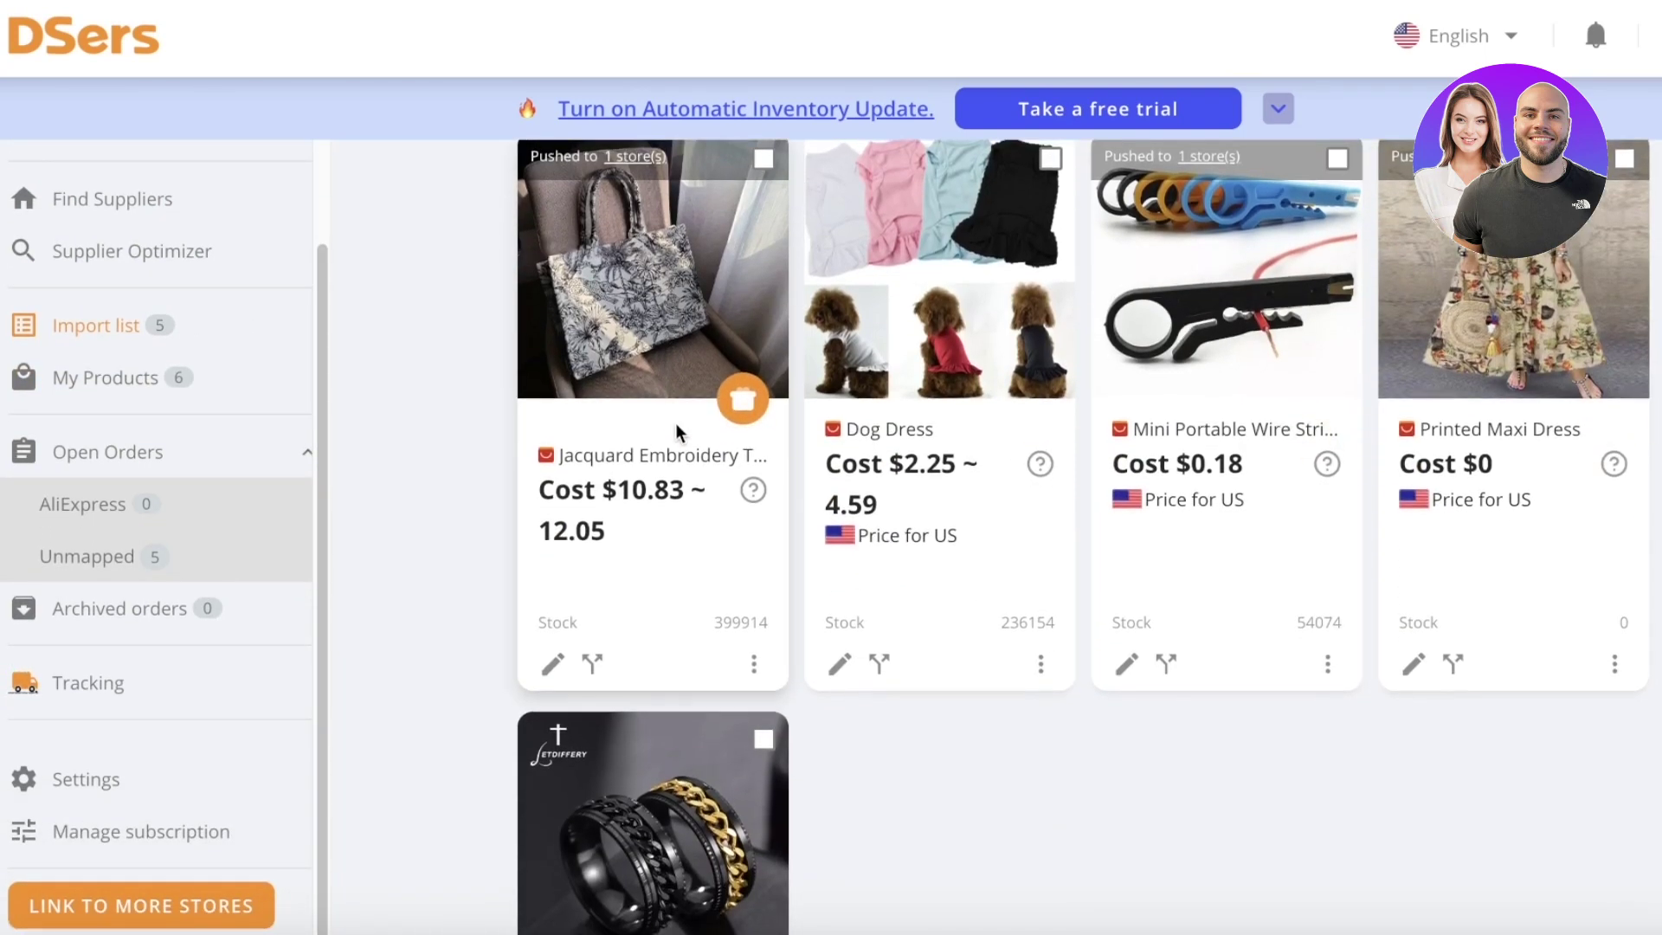
scroll(569, 454, "up", 3)
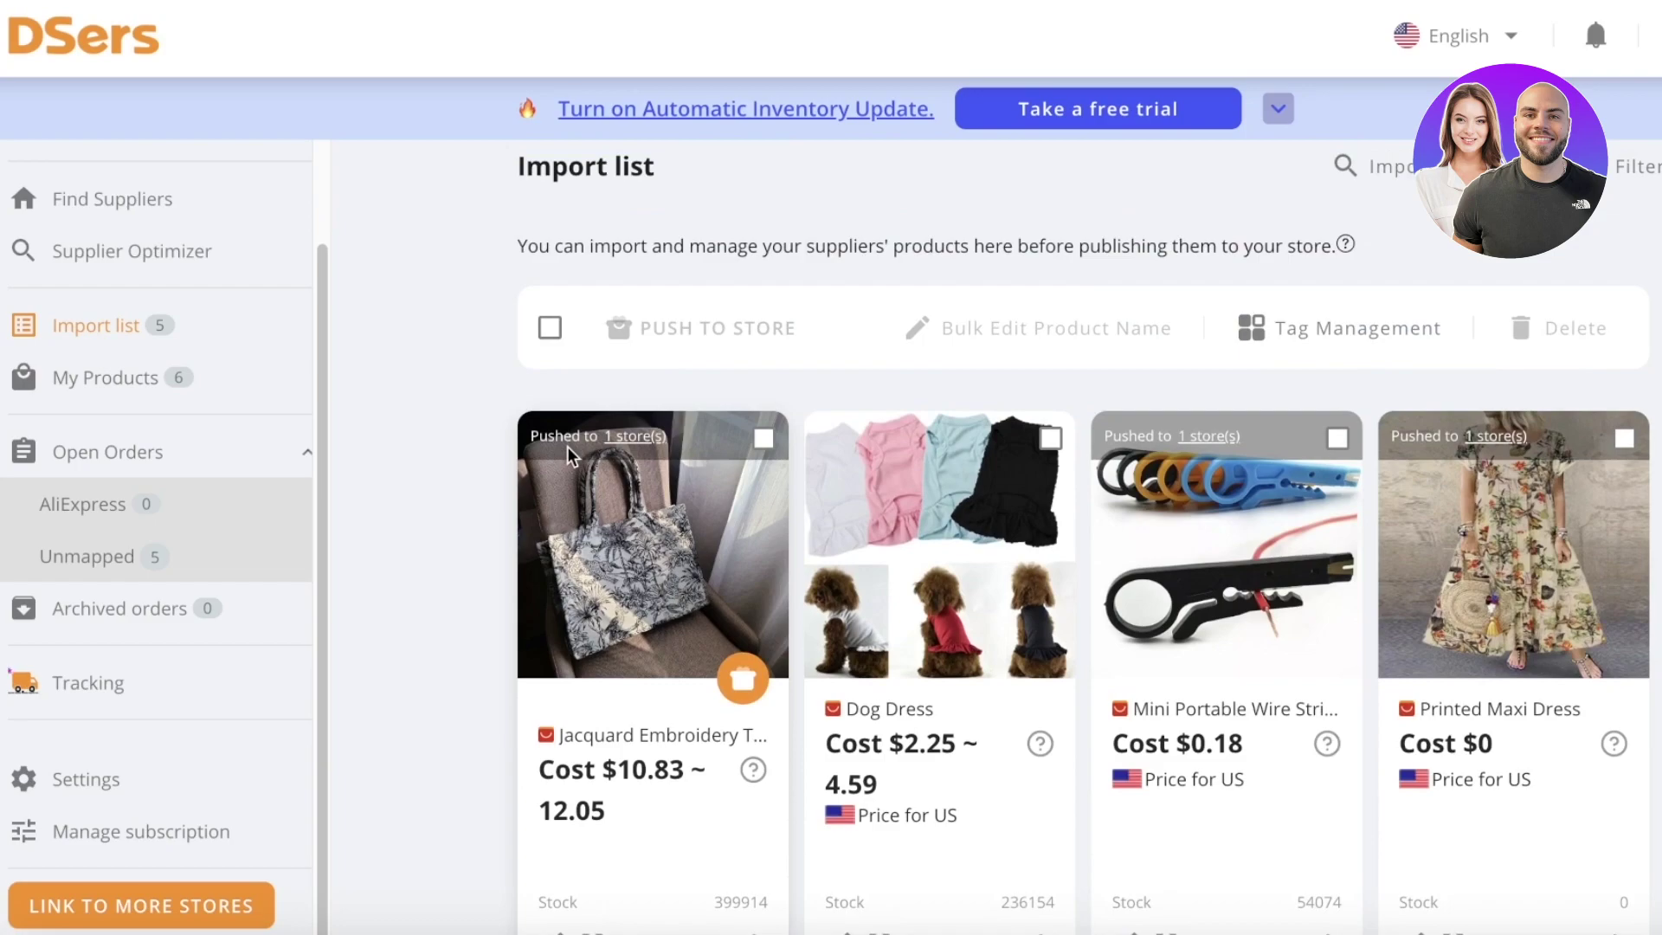
Open My Products and scroll through the six store products
left_click(126, 381)
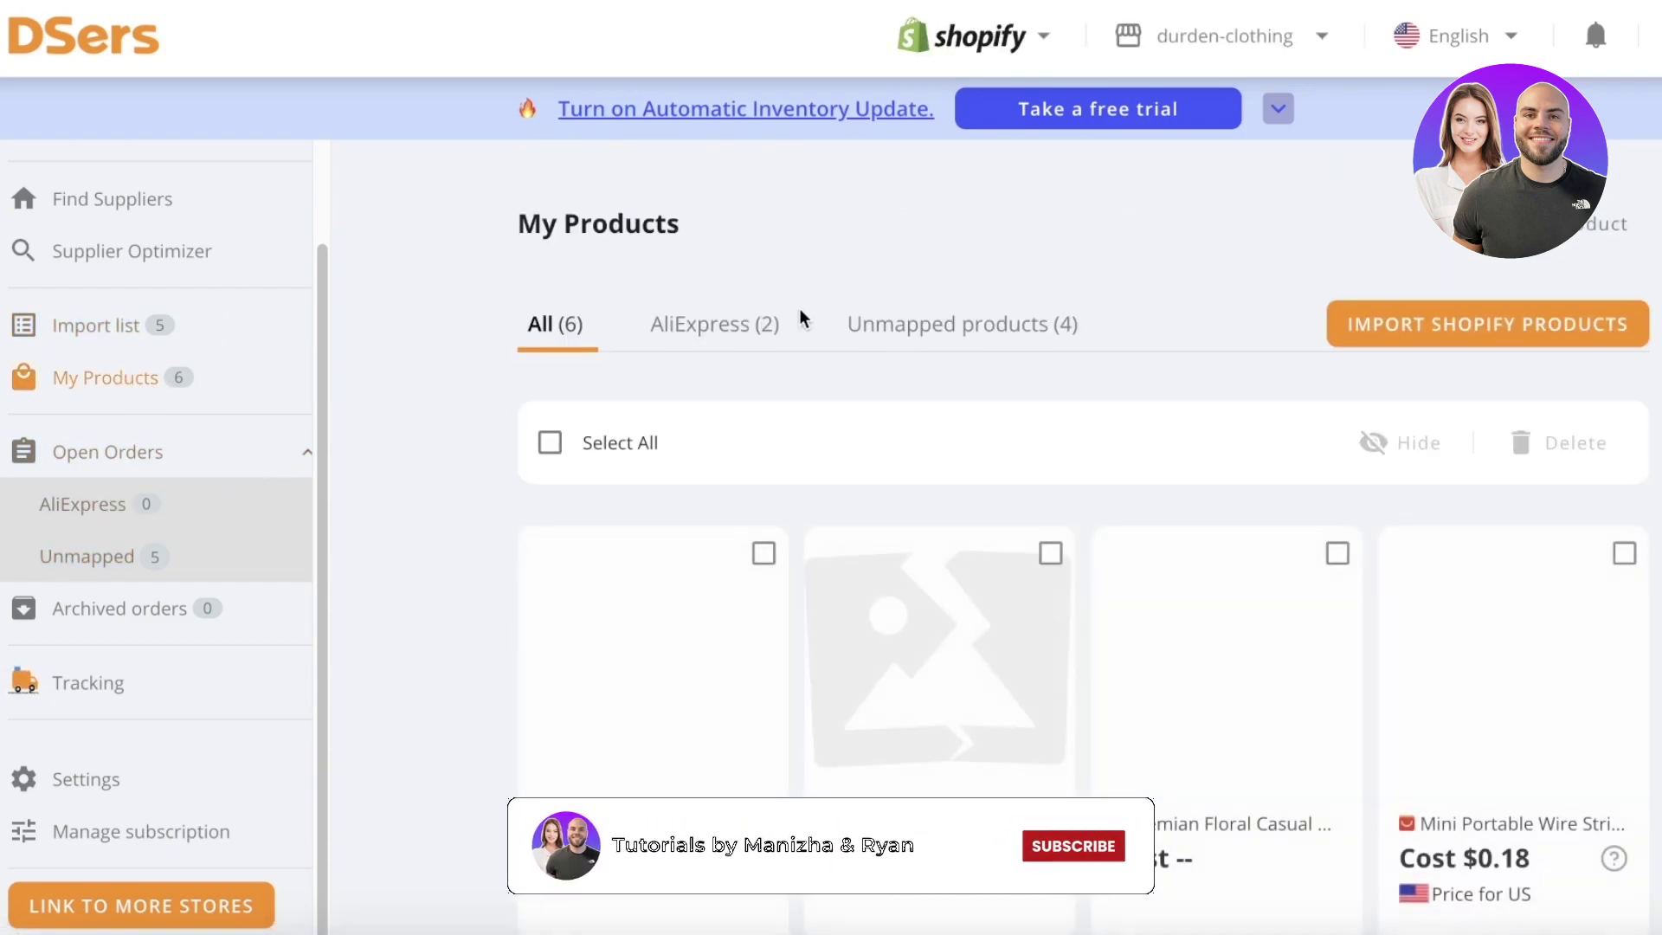
scroll(792, 325, "down", 3)
scroll(668, 363, "down", 5)
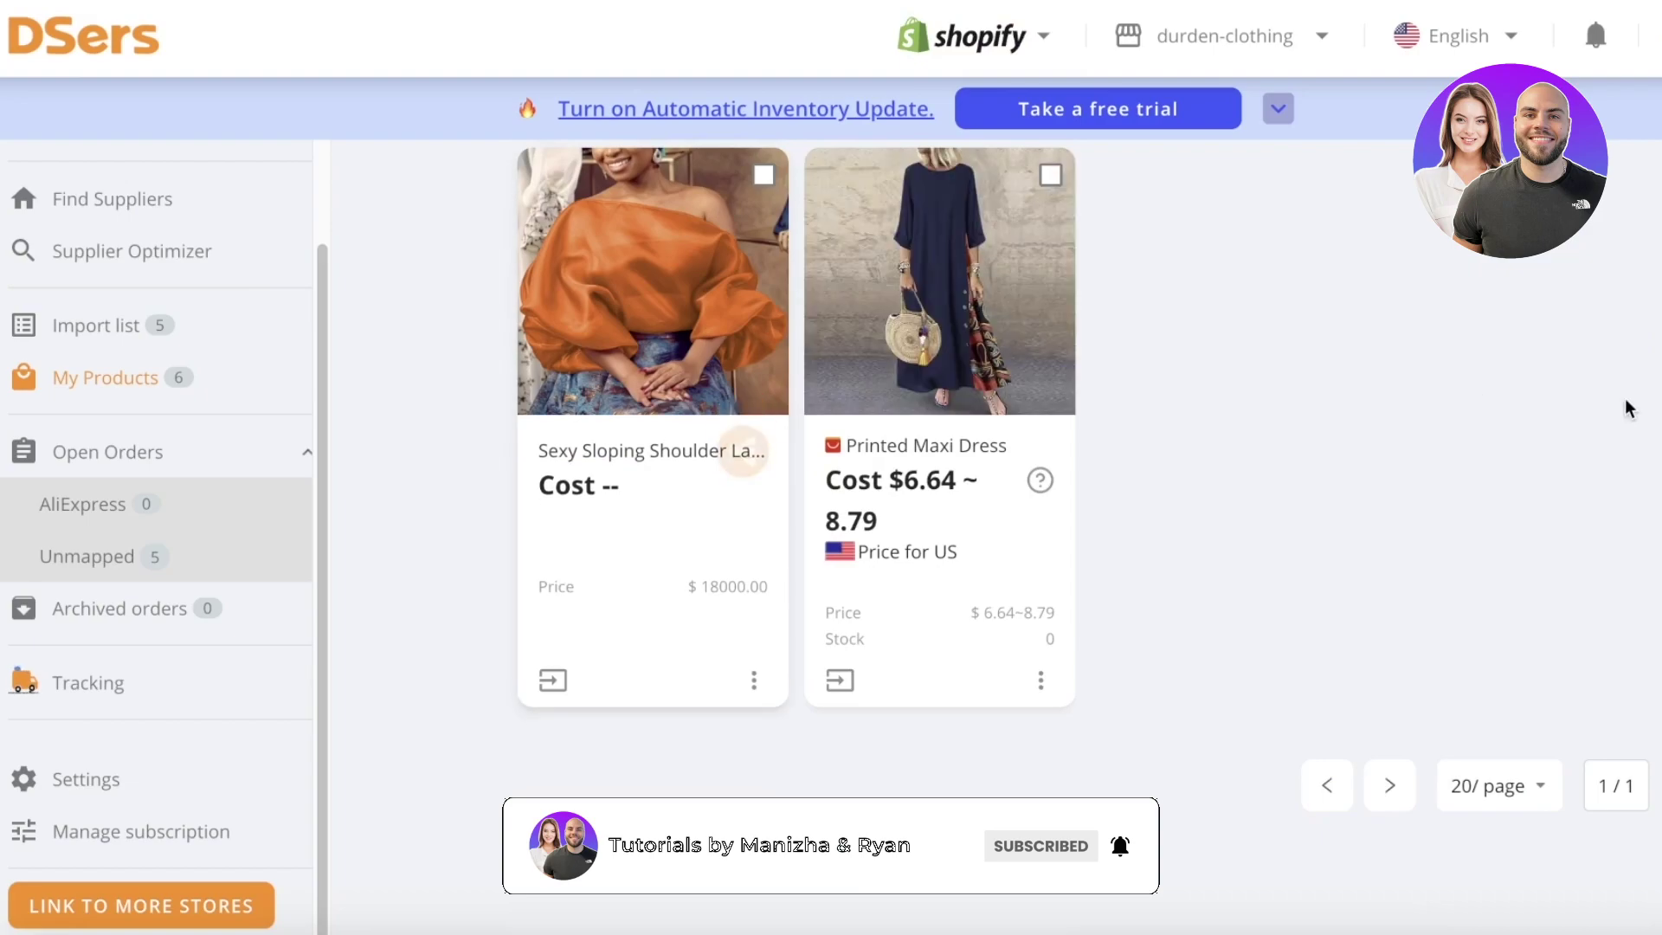
scroll(1621, 408, "up", 4)
scroll(1639, 409, "up", 4)
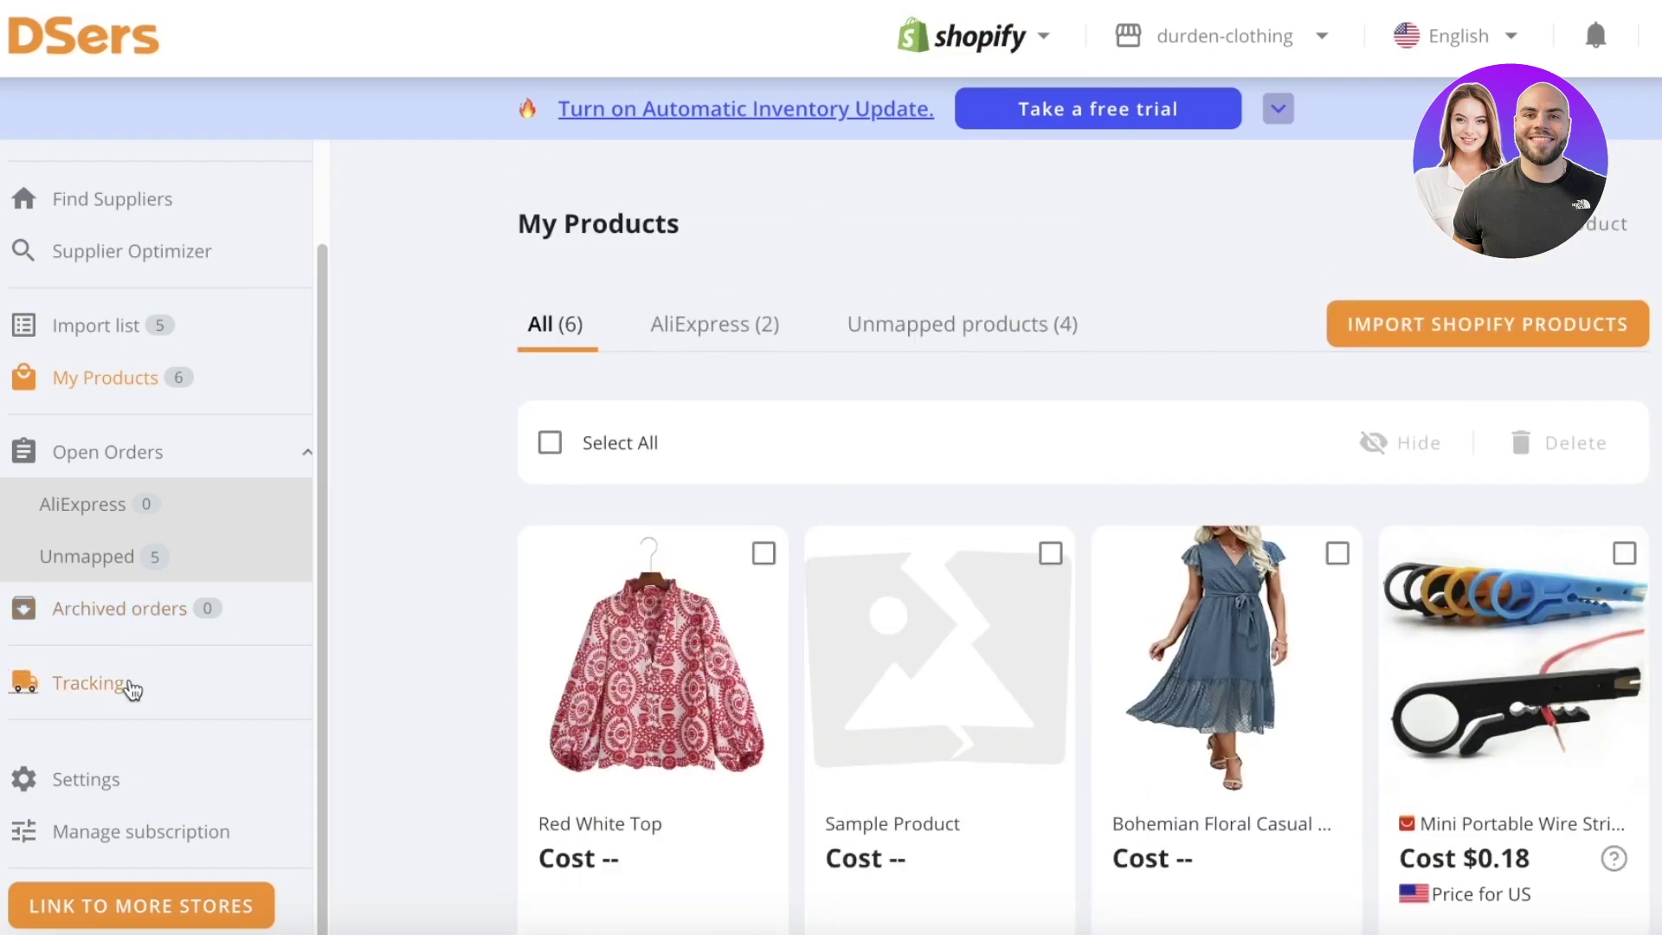
Confirm AliExpress Standard Shipping is the default shipping method in Settings, then return Home
left_click(102, 780)
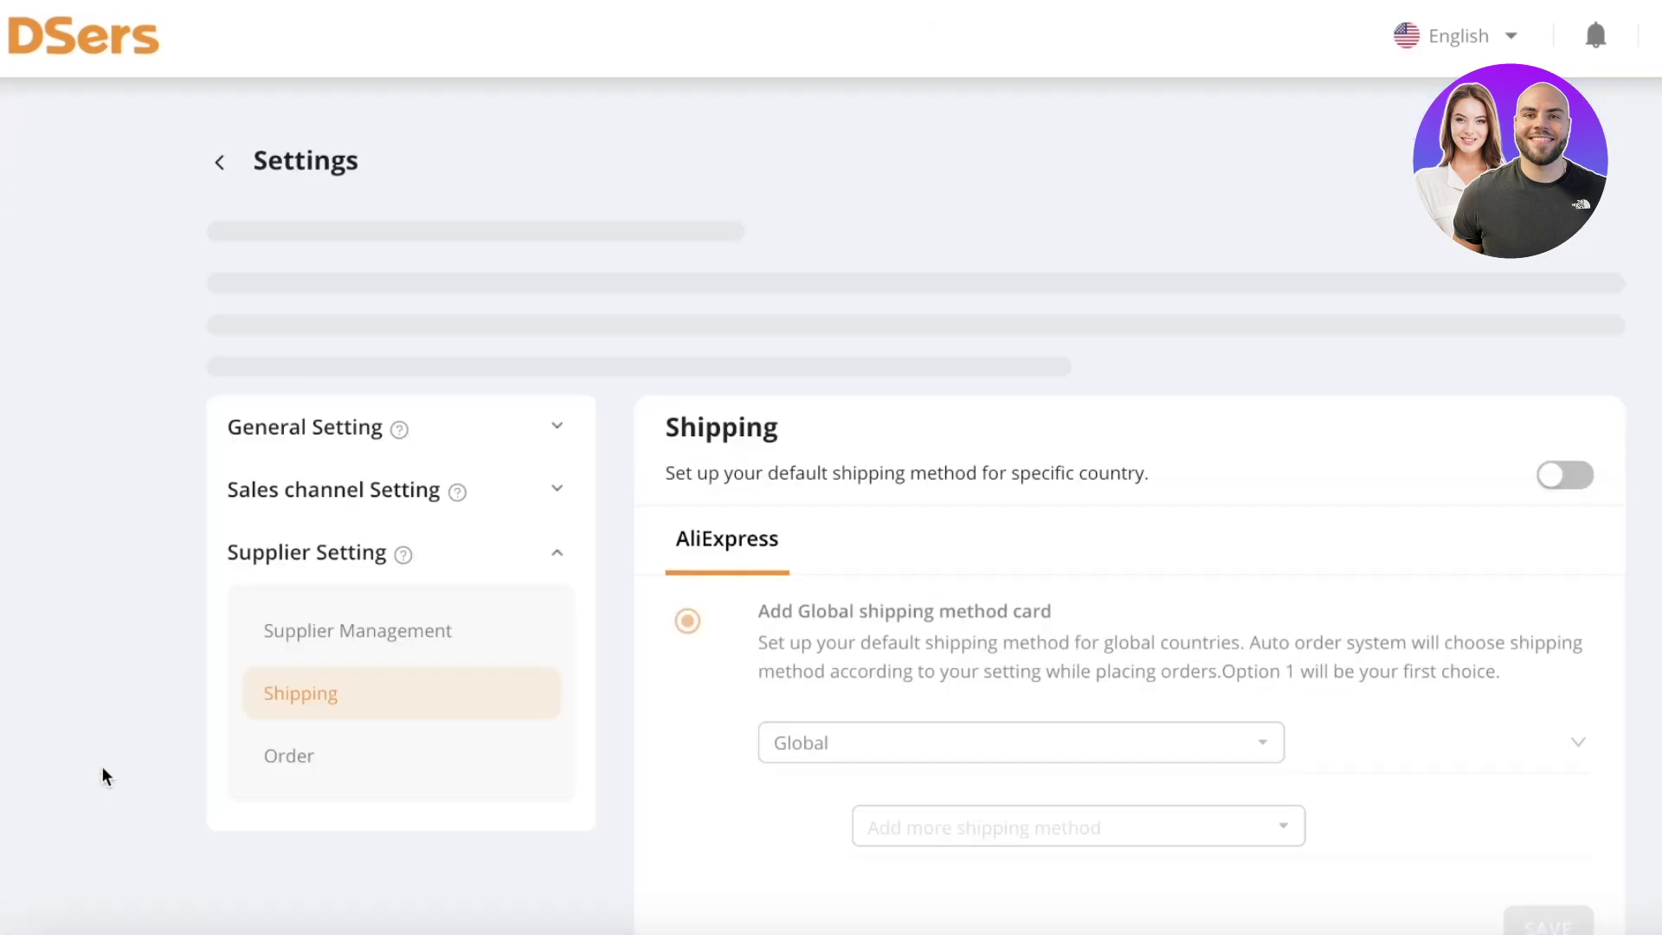
scroll(1116, 295, "down", 15)
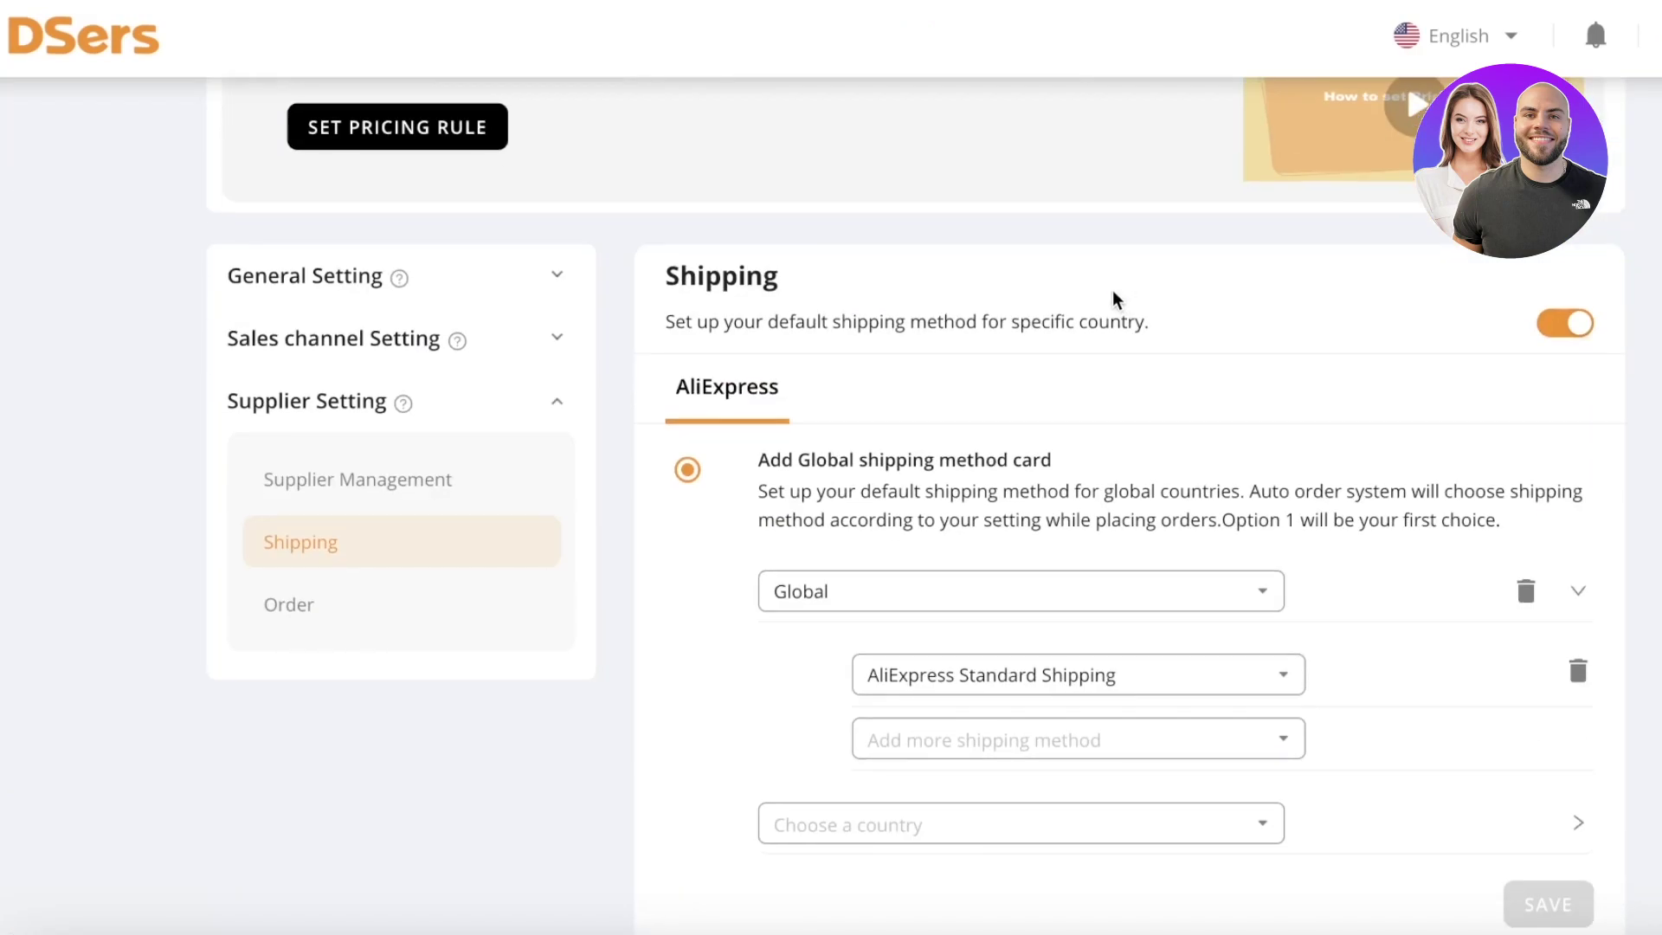
scroll(1111, 298, "up", 12)
scroll(1049, 372, "down", 8)
left_click(1021, 346)
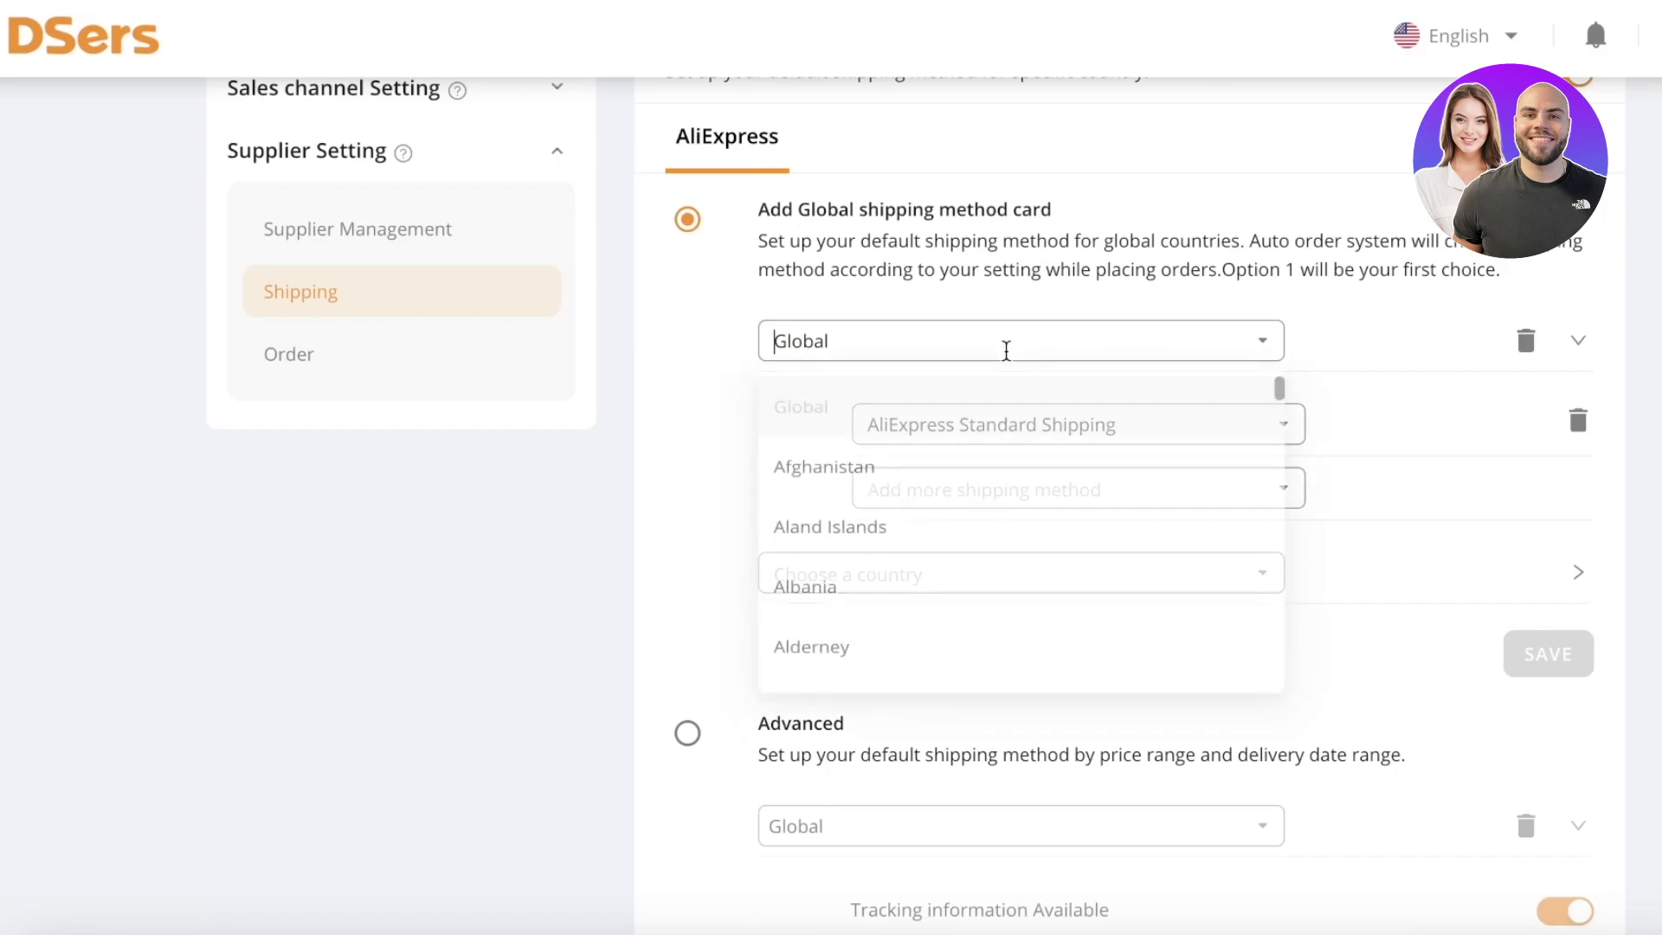
left_click(1294, 264)
scroll(1294, 264, "up", 10)
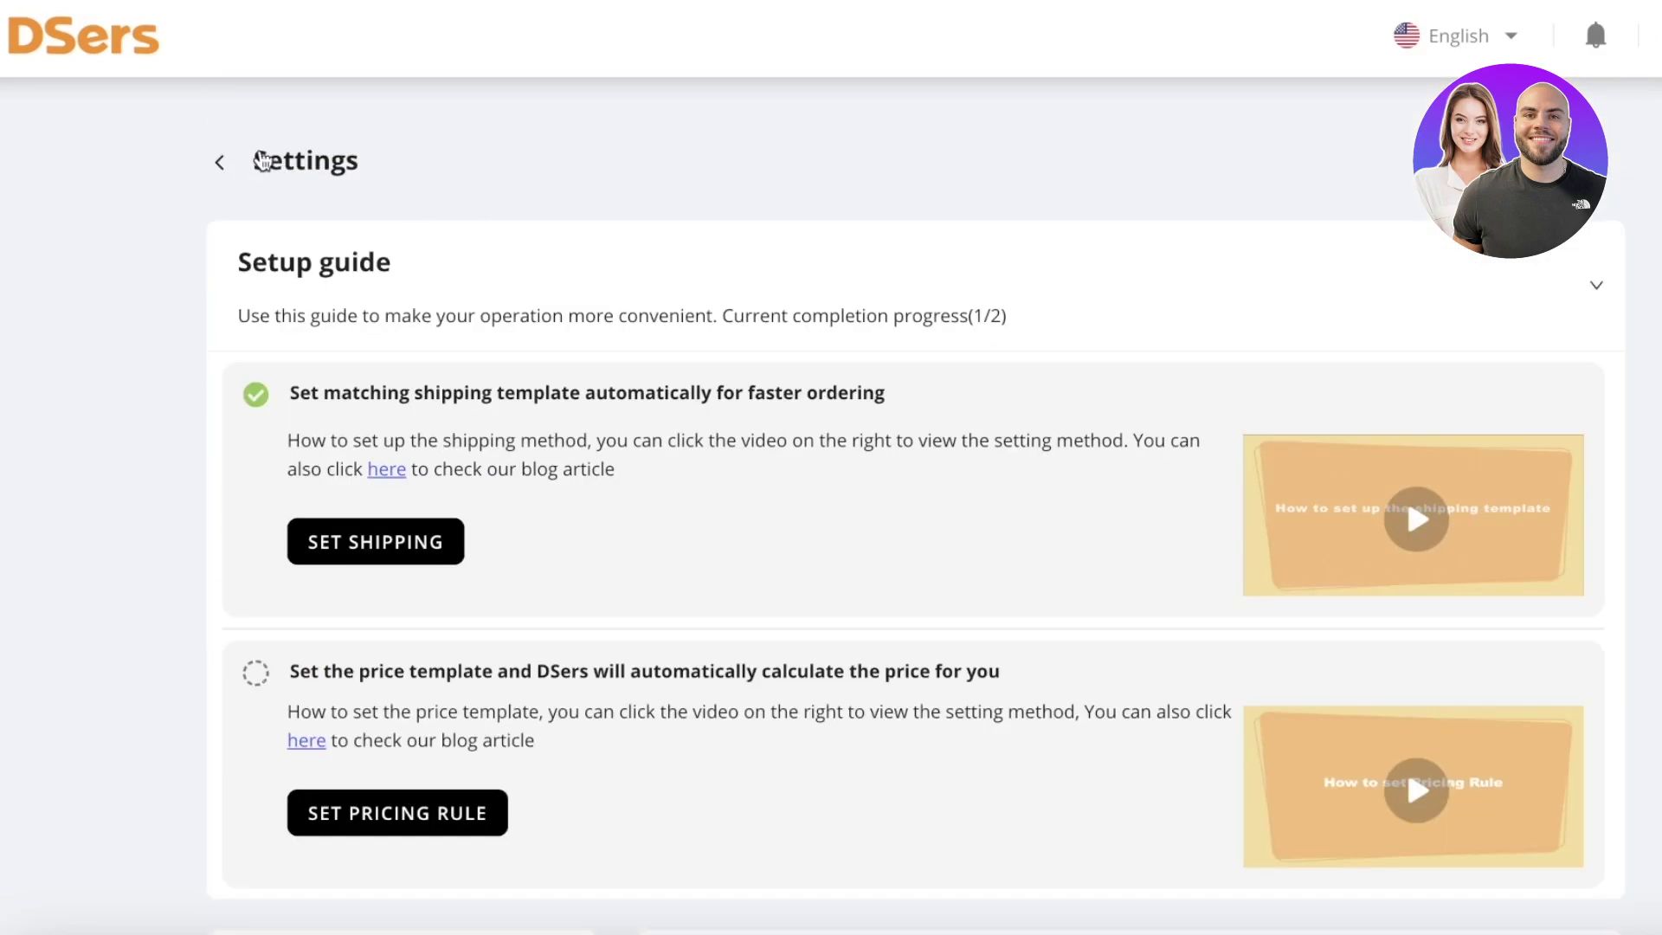
left_click(262, 160)
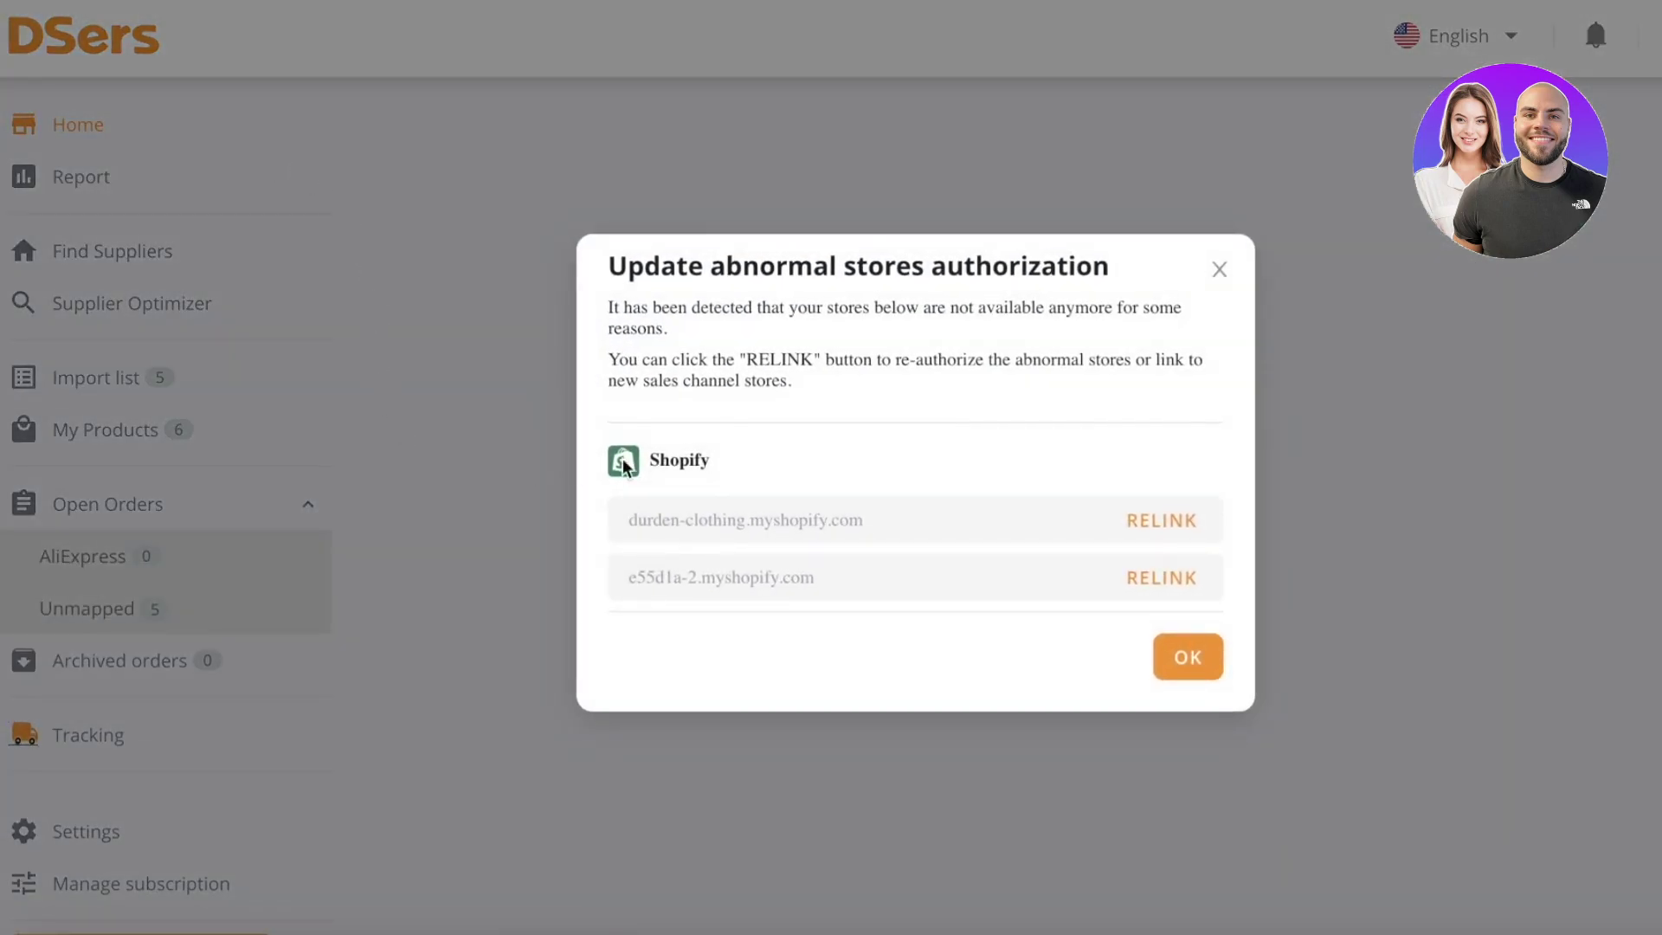
Dismiss the store authorization warning and go to subscription store management
left_click(569, 493)
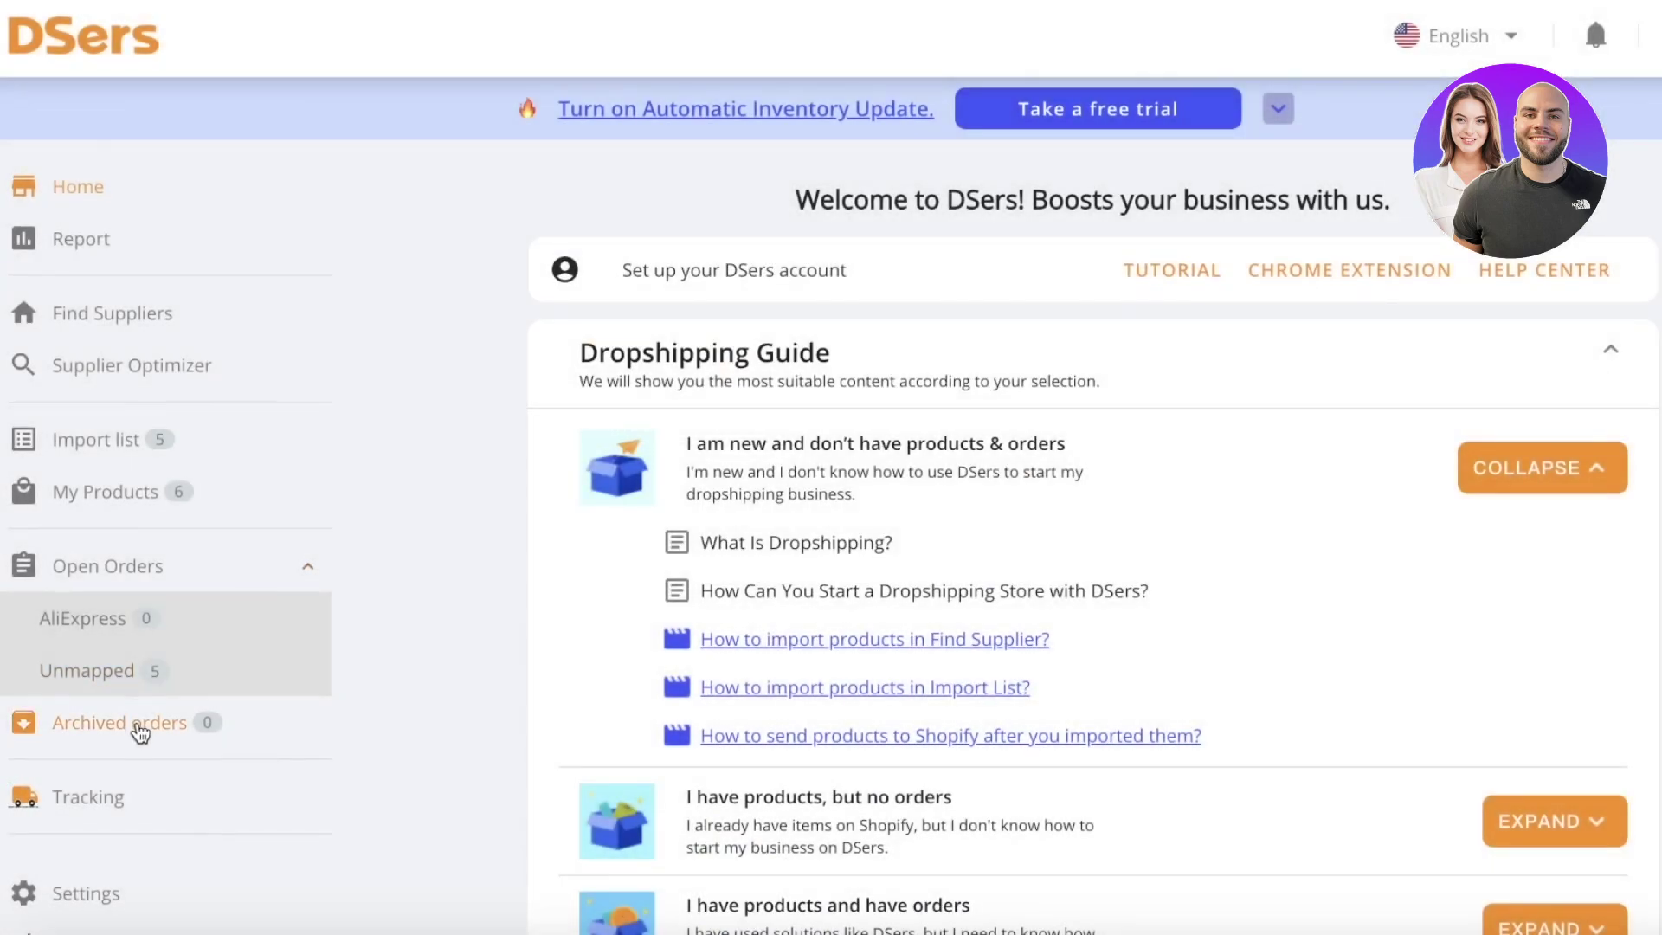
scroll(130, 730, "down", 2)
left_click(92, 833)
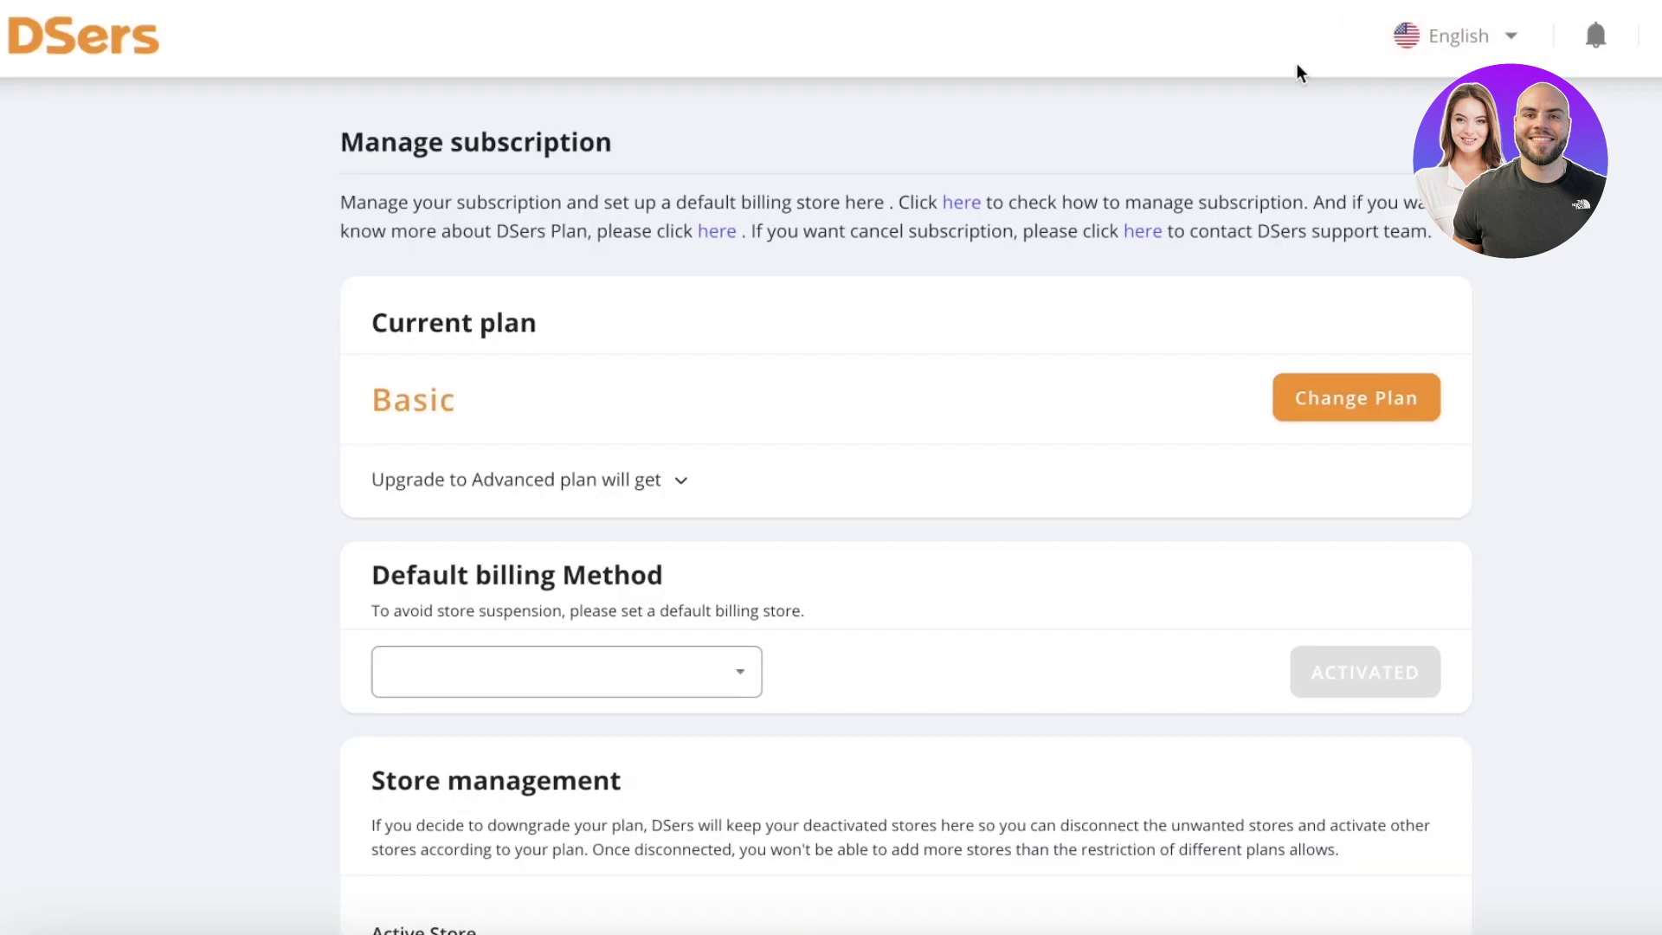
scroll(1312, 104, "down", 8)
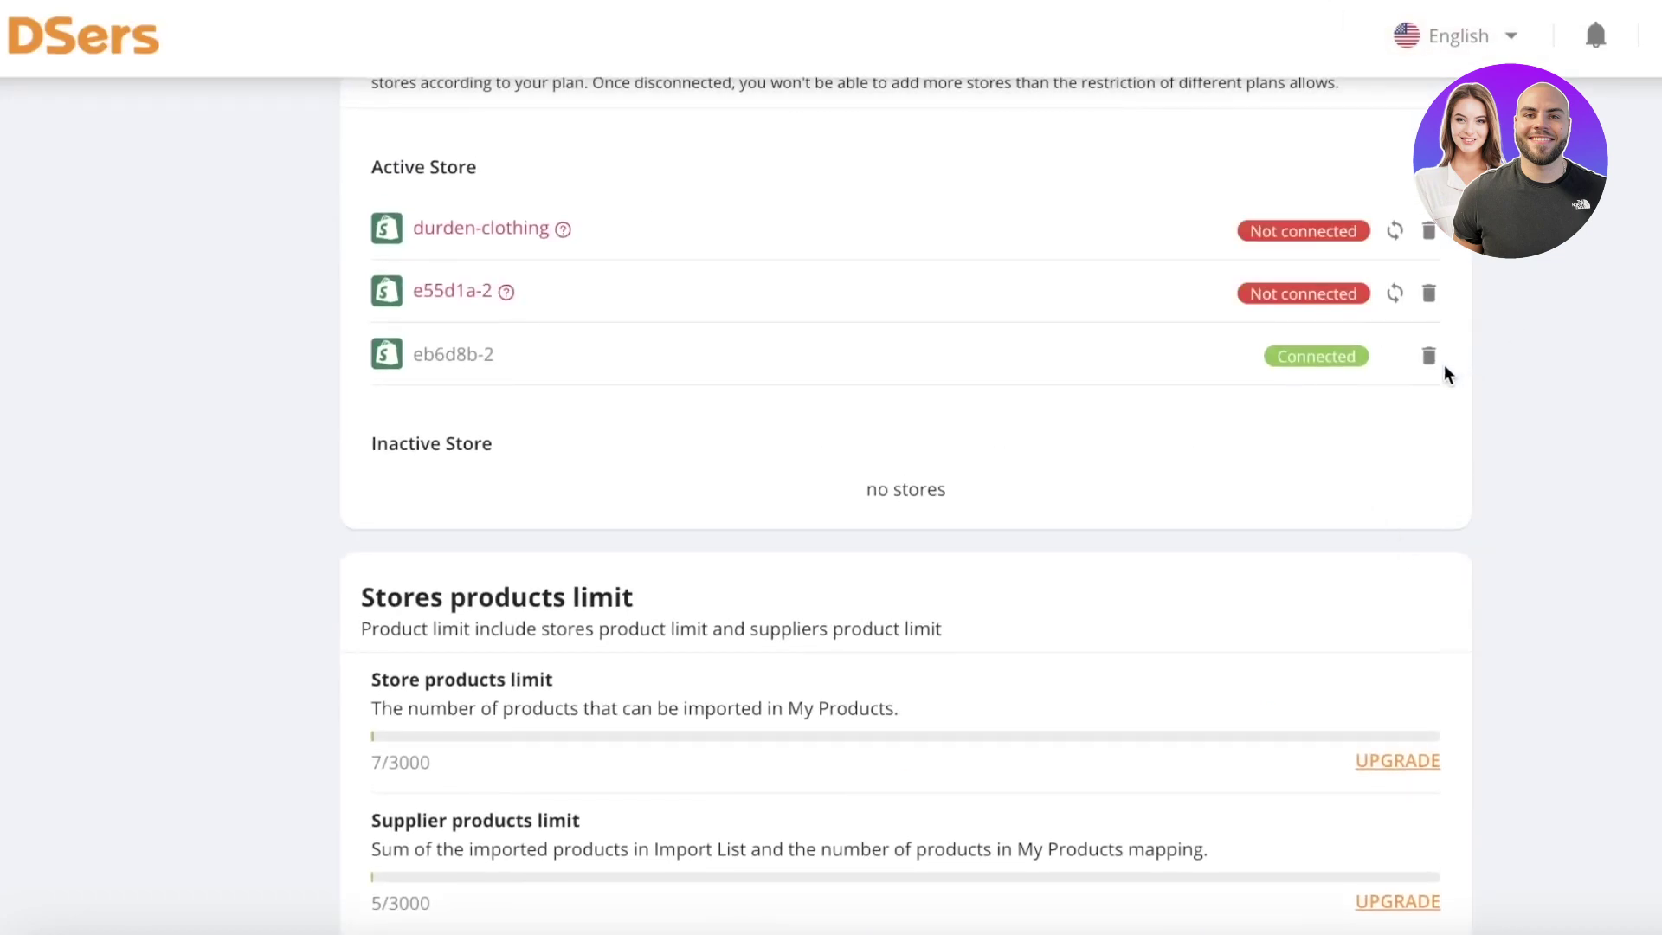
Disconnect one linked Shopify store, giving the bulk-order reason for leaving
left_click(1429, 293)
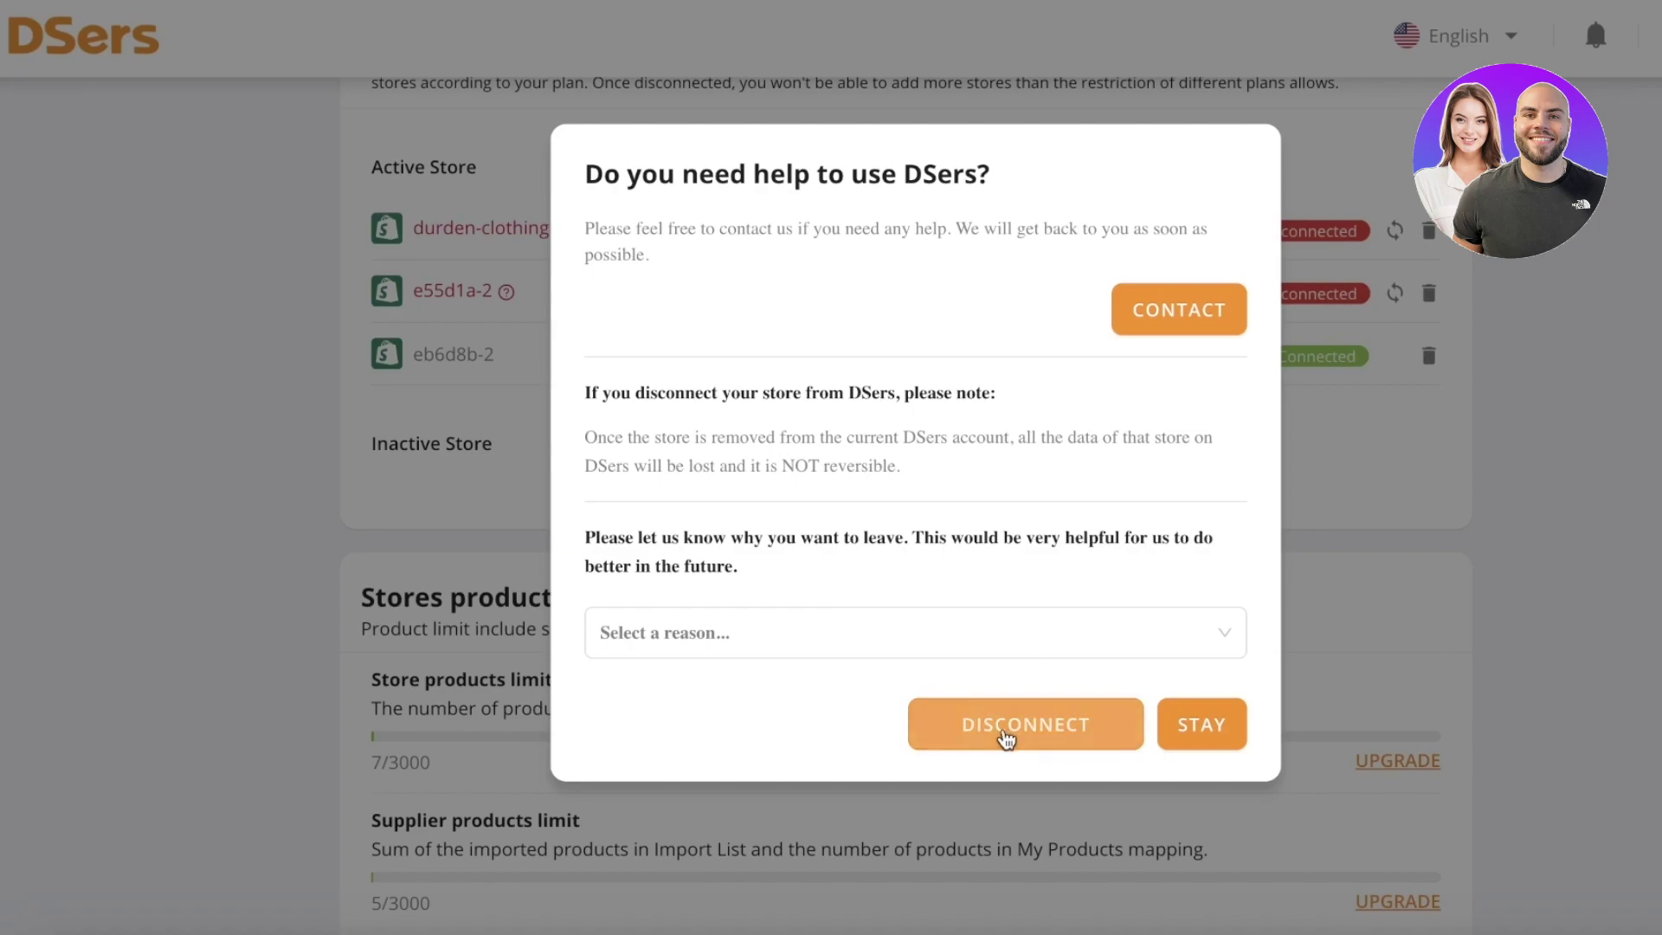
left_click(968, 658)
left_click(931, 558)
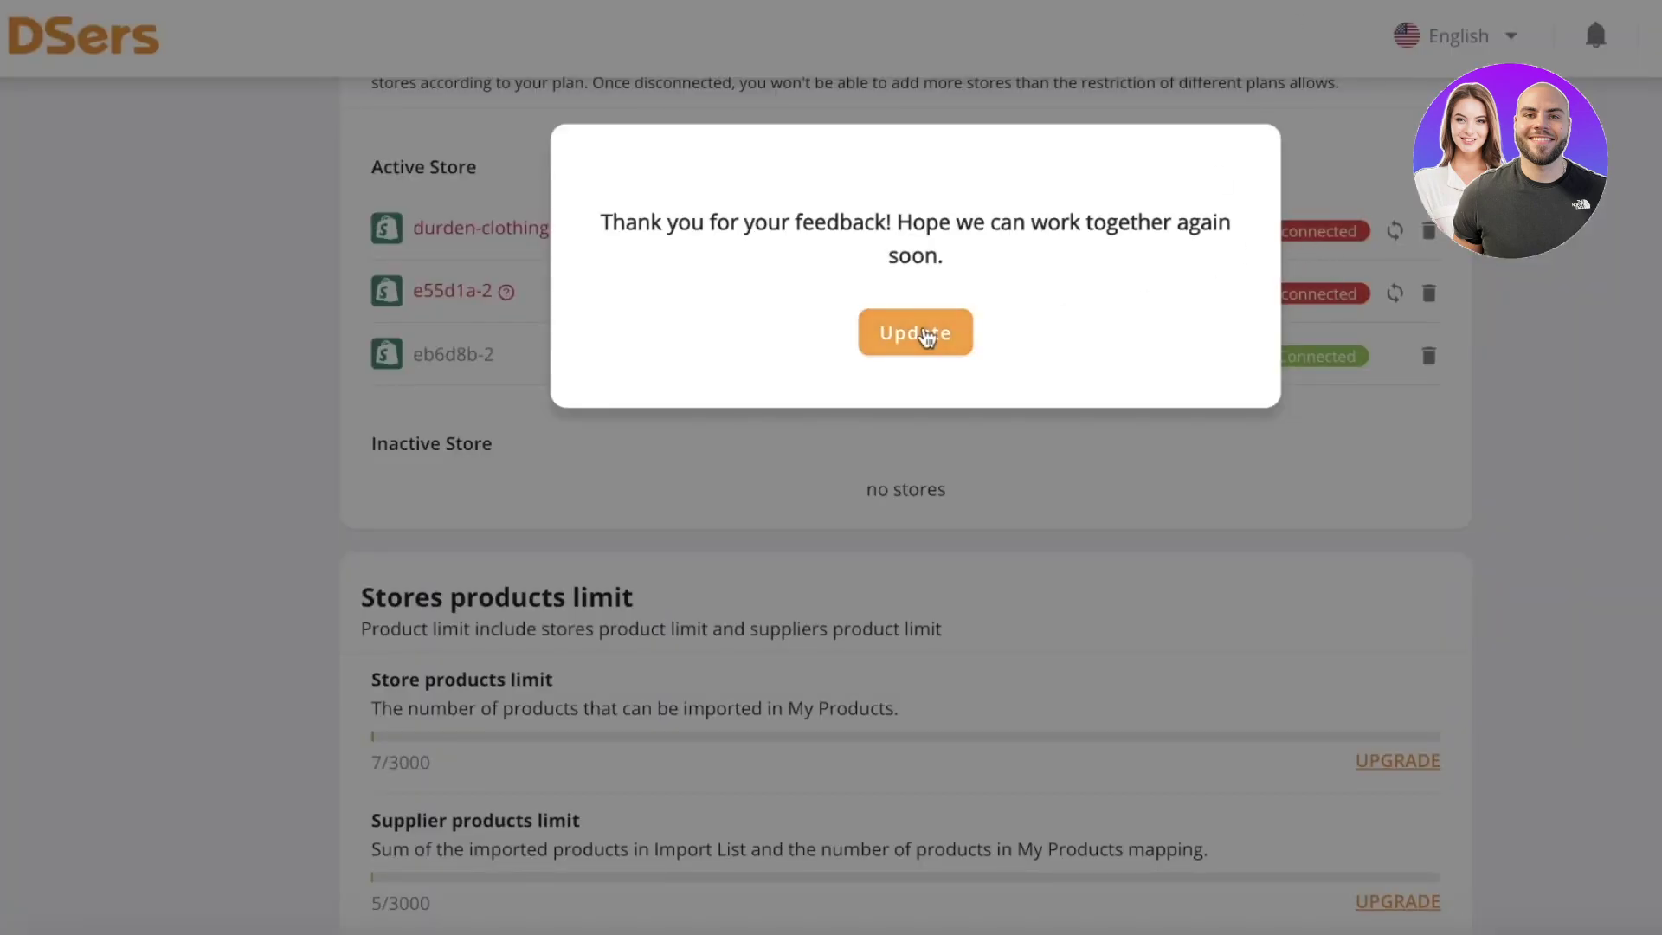
left_click(925, 335)
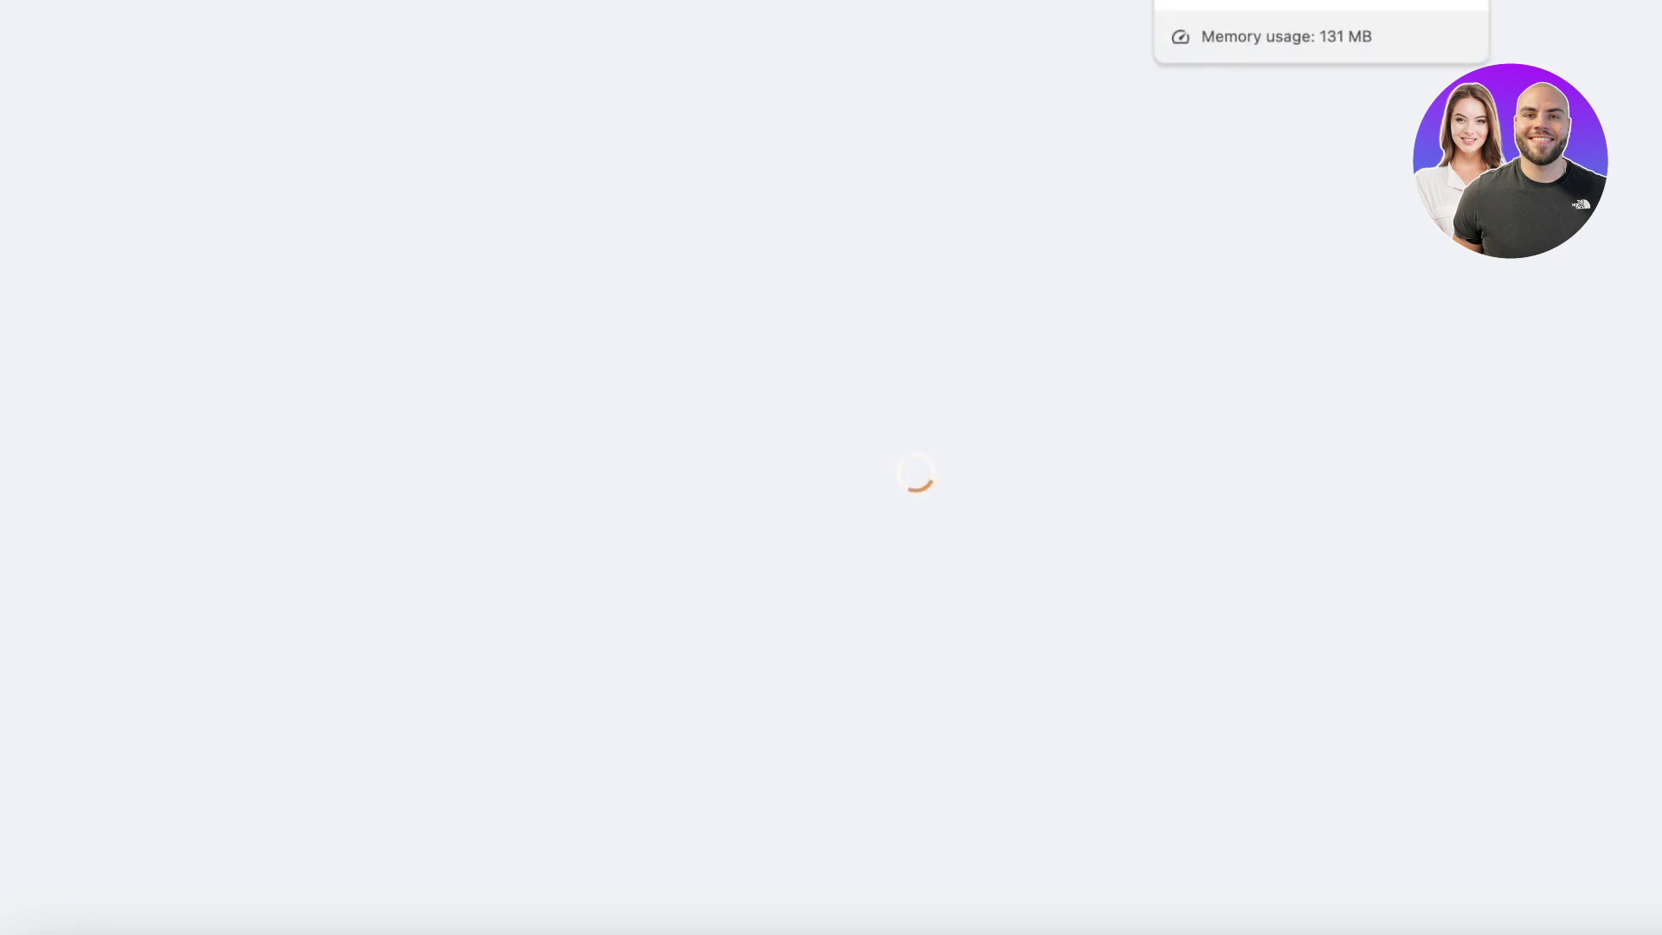
scroll(1383, 368, "down", 3)
Go via Supplier Optimizer and Import list to the AliExpress Find Suppliers page
scroll(1378, 359, "up", 2)
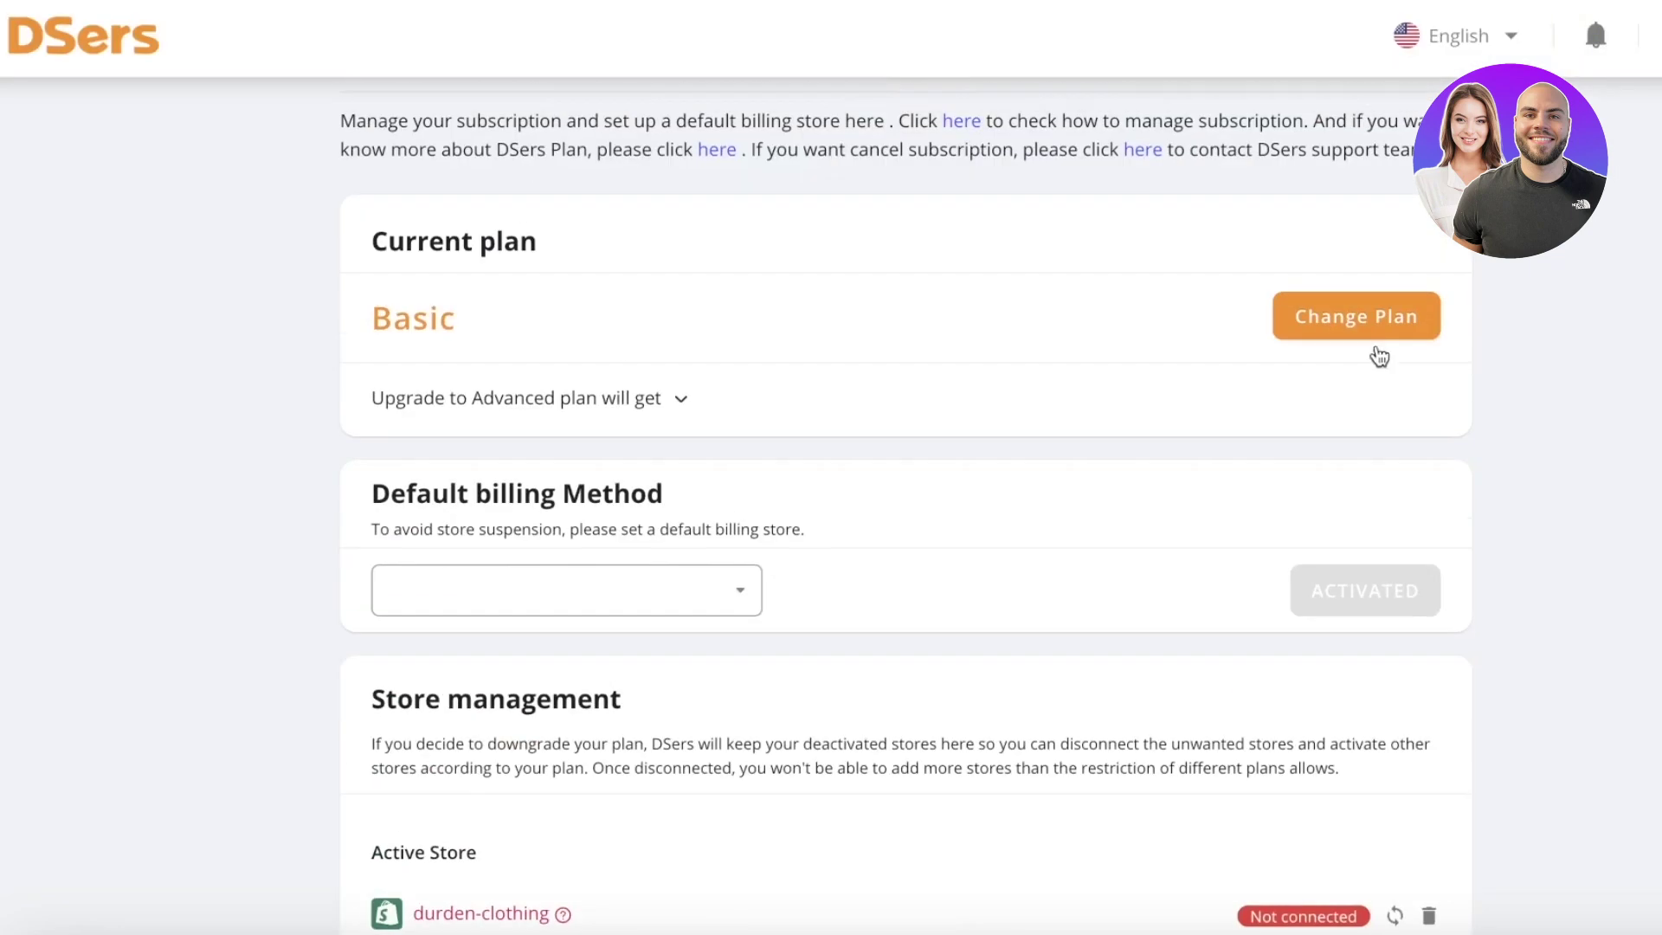
scroll(1350, 329, "down", 8)
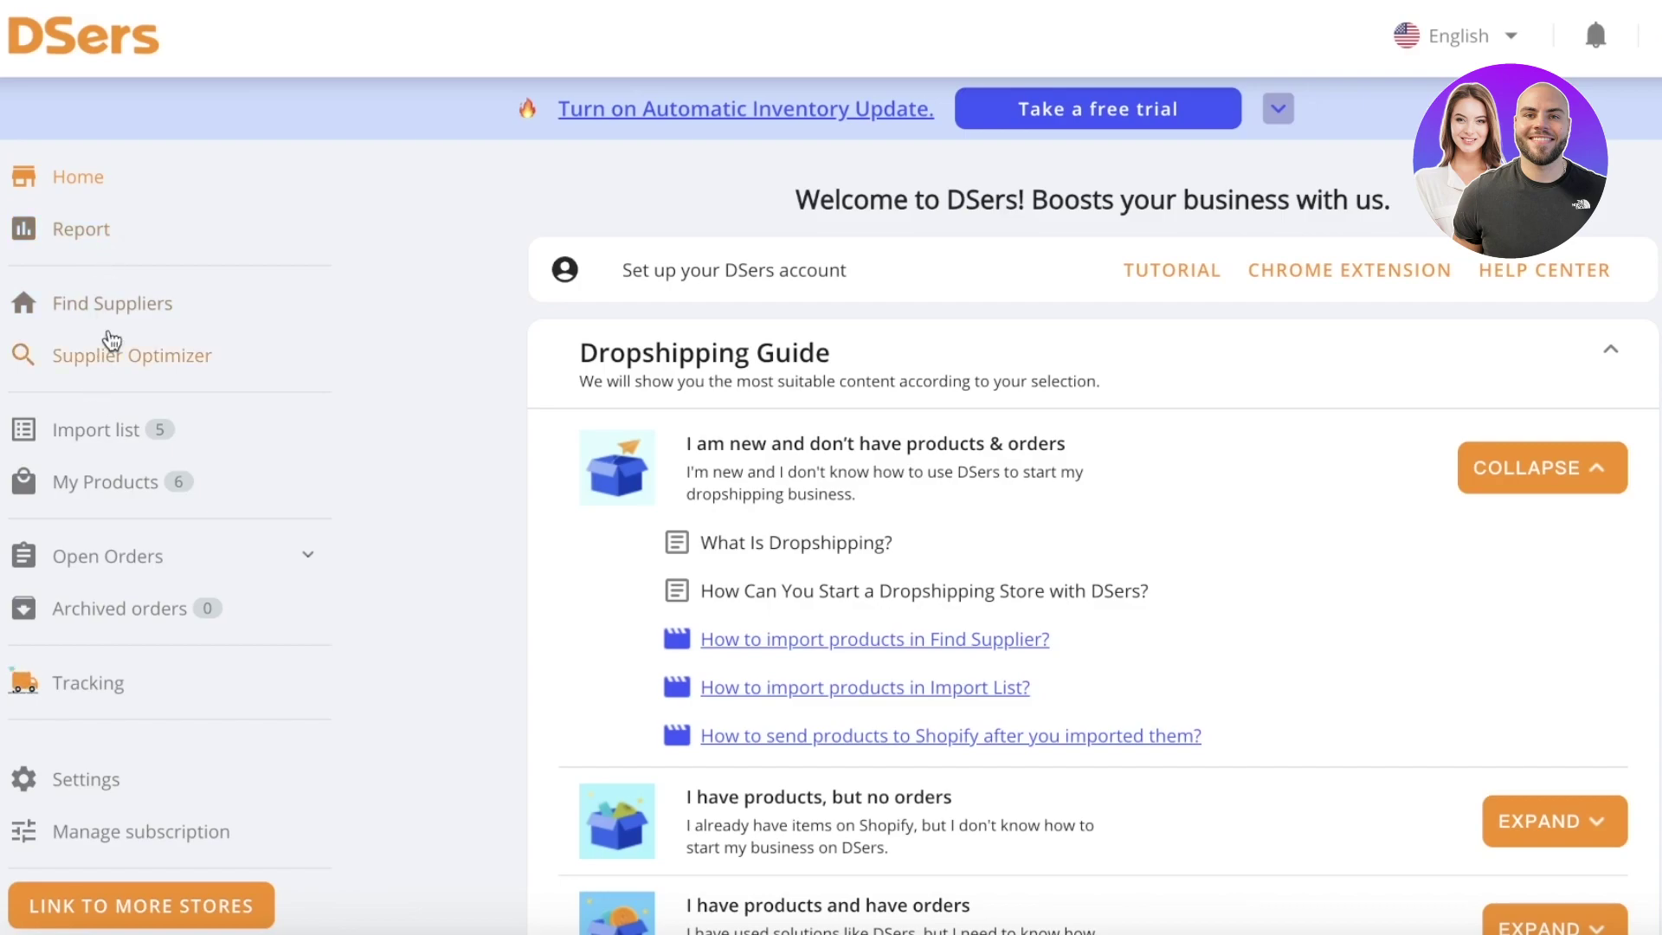
left_click(110, 342)
left_click(78, 427)
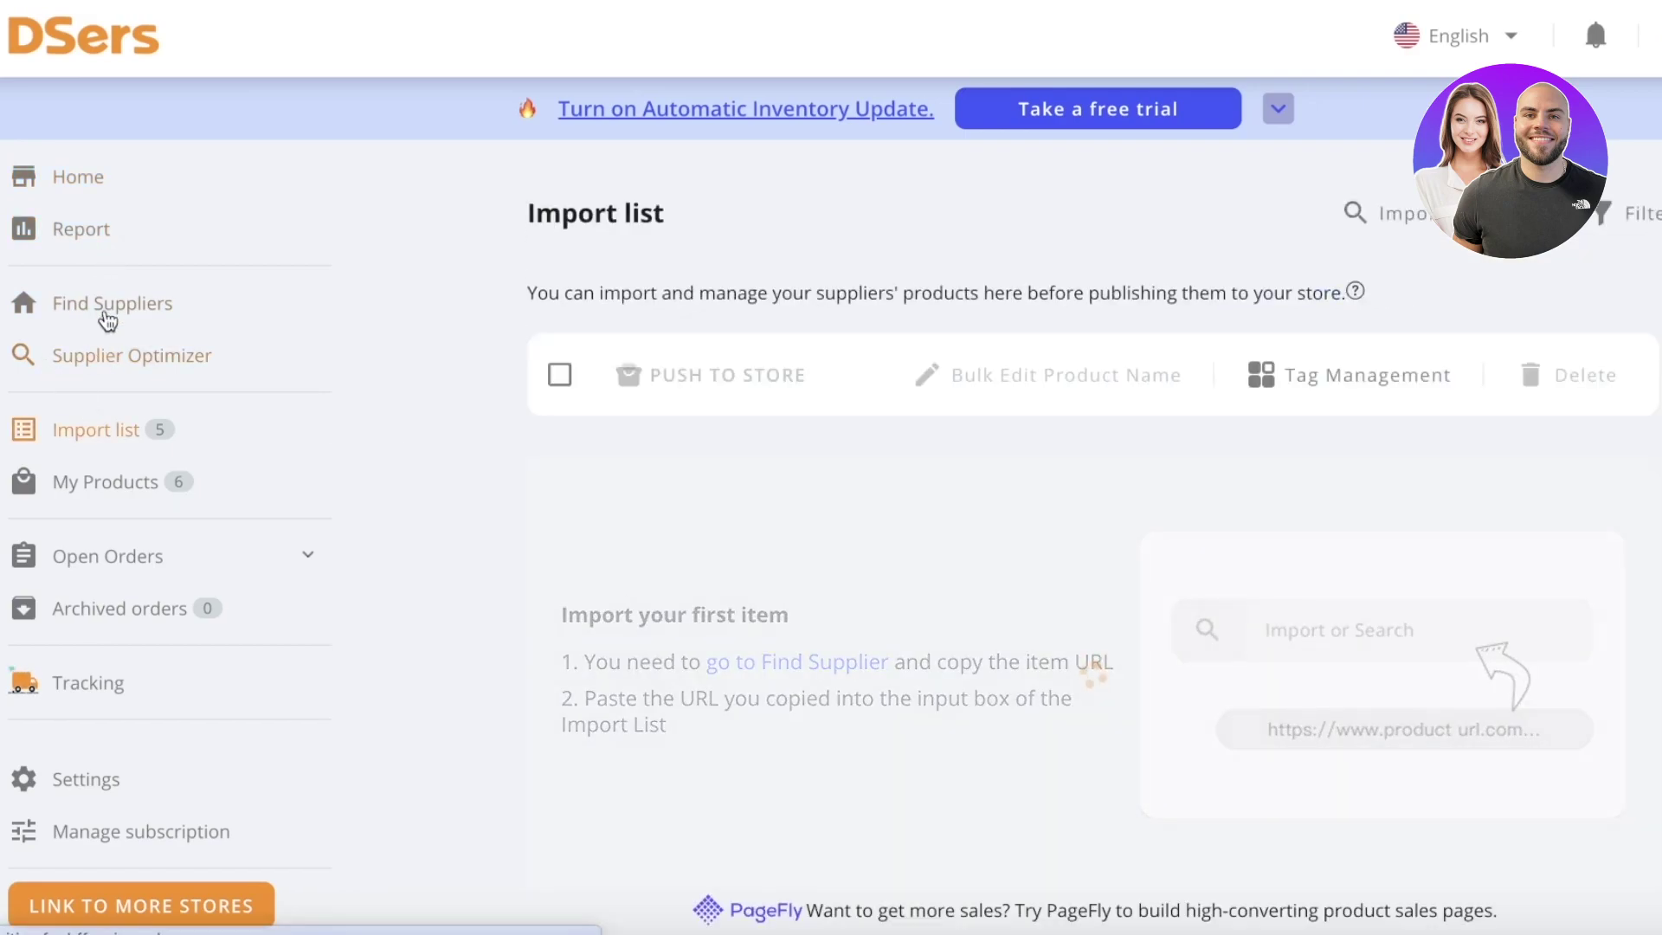
left_click(106, 312)
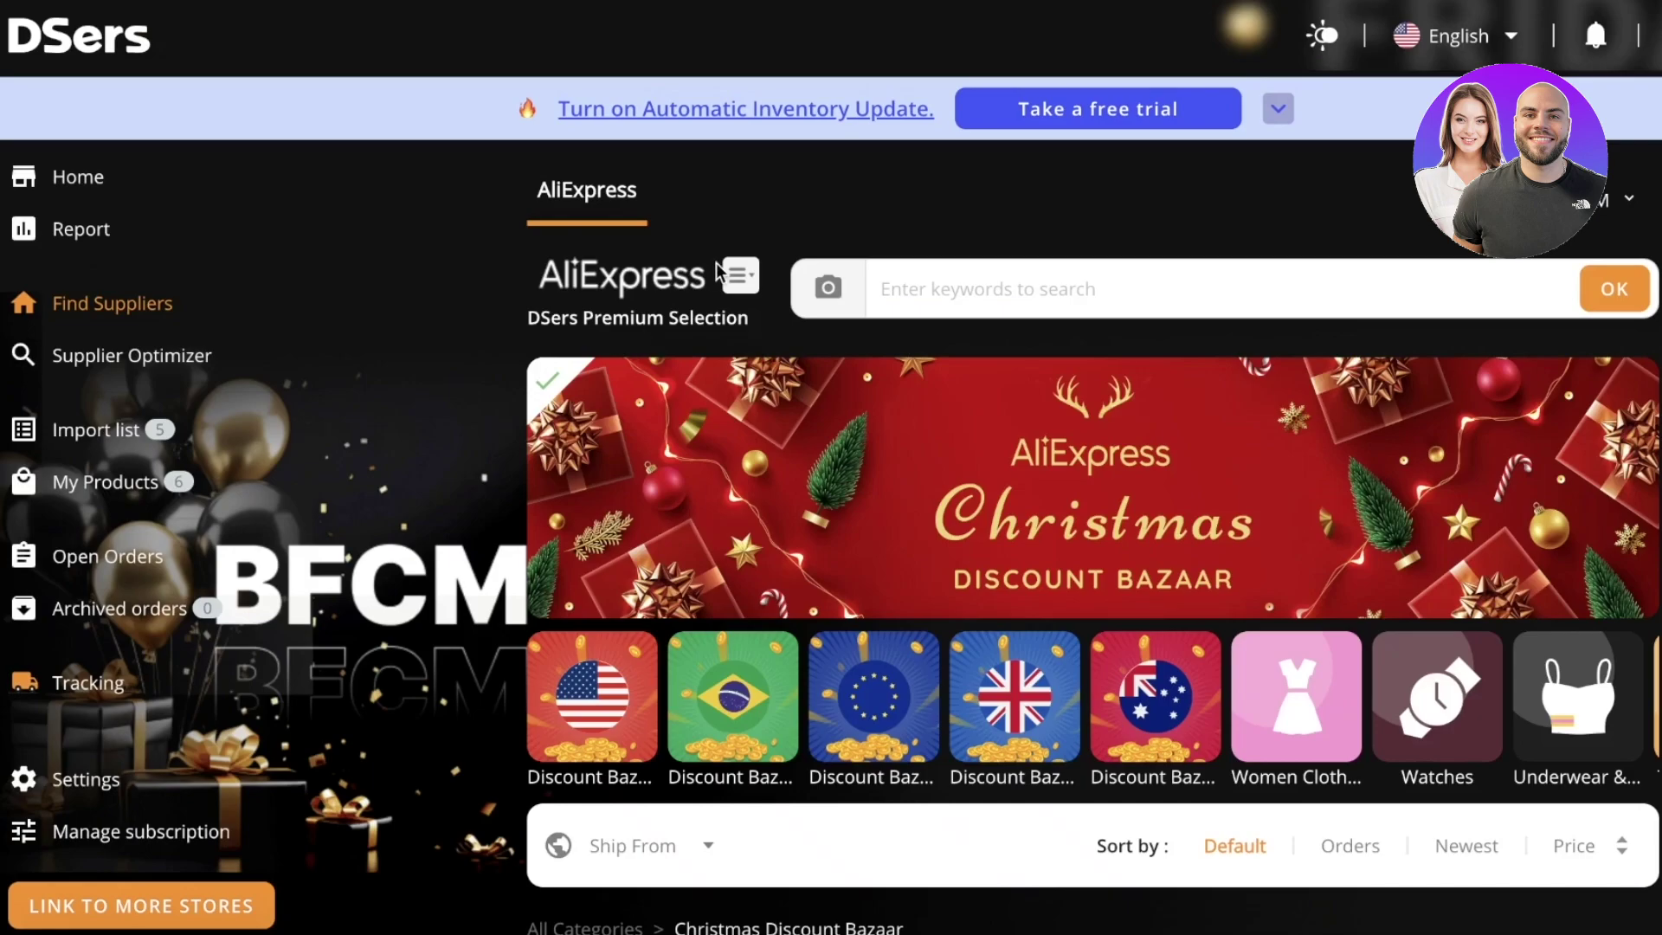
Sign in to AliExpress with Google using the first listed account
mouse_move(734, 274)
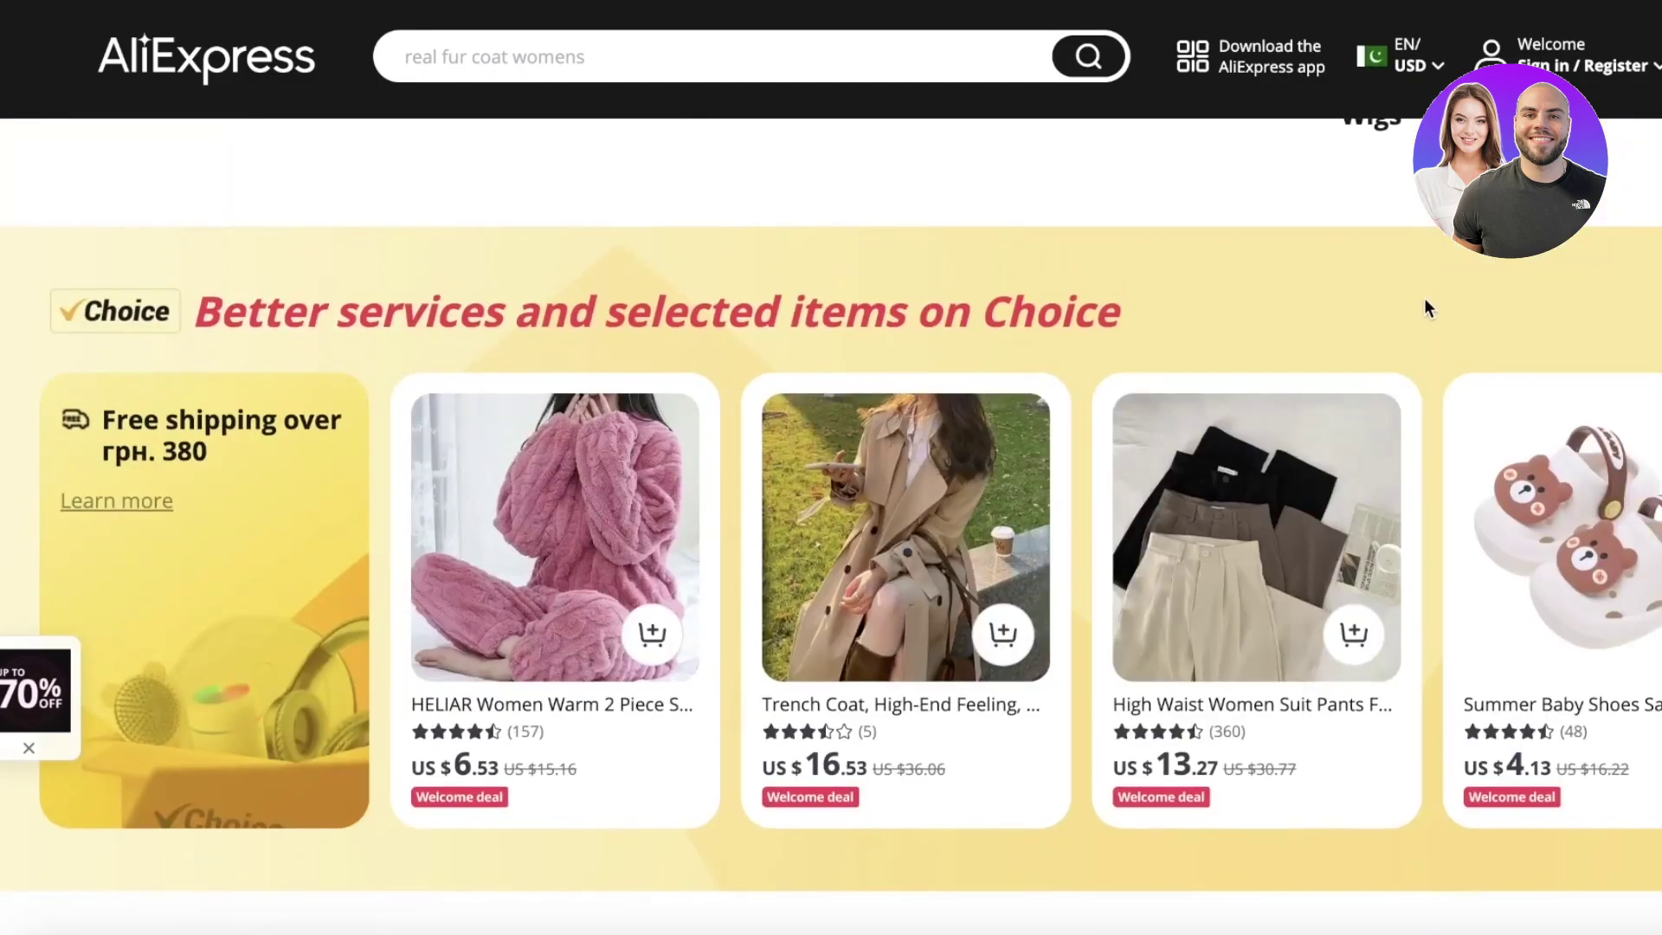
scroll(1425, 298, "up", 10)
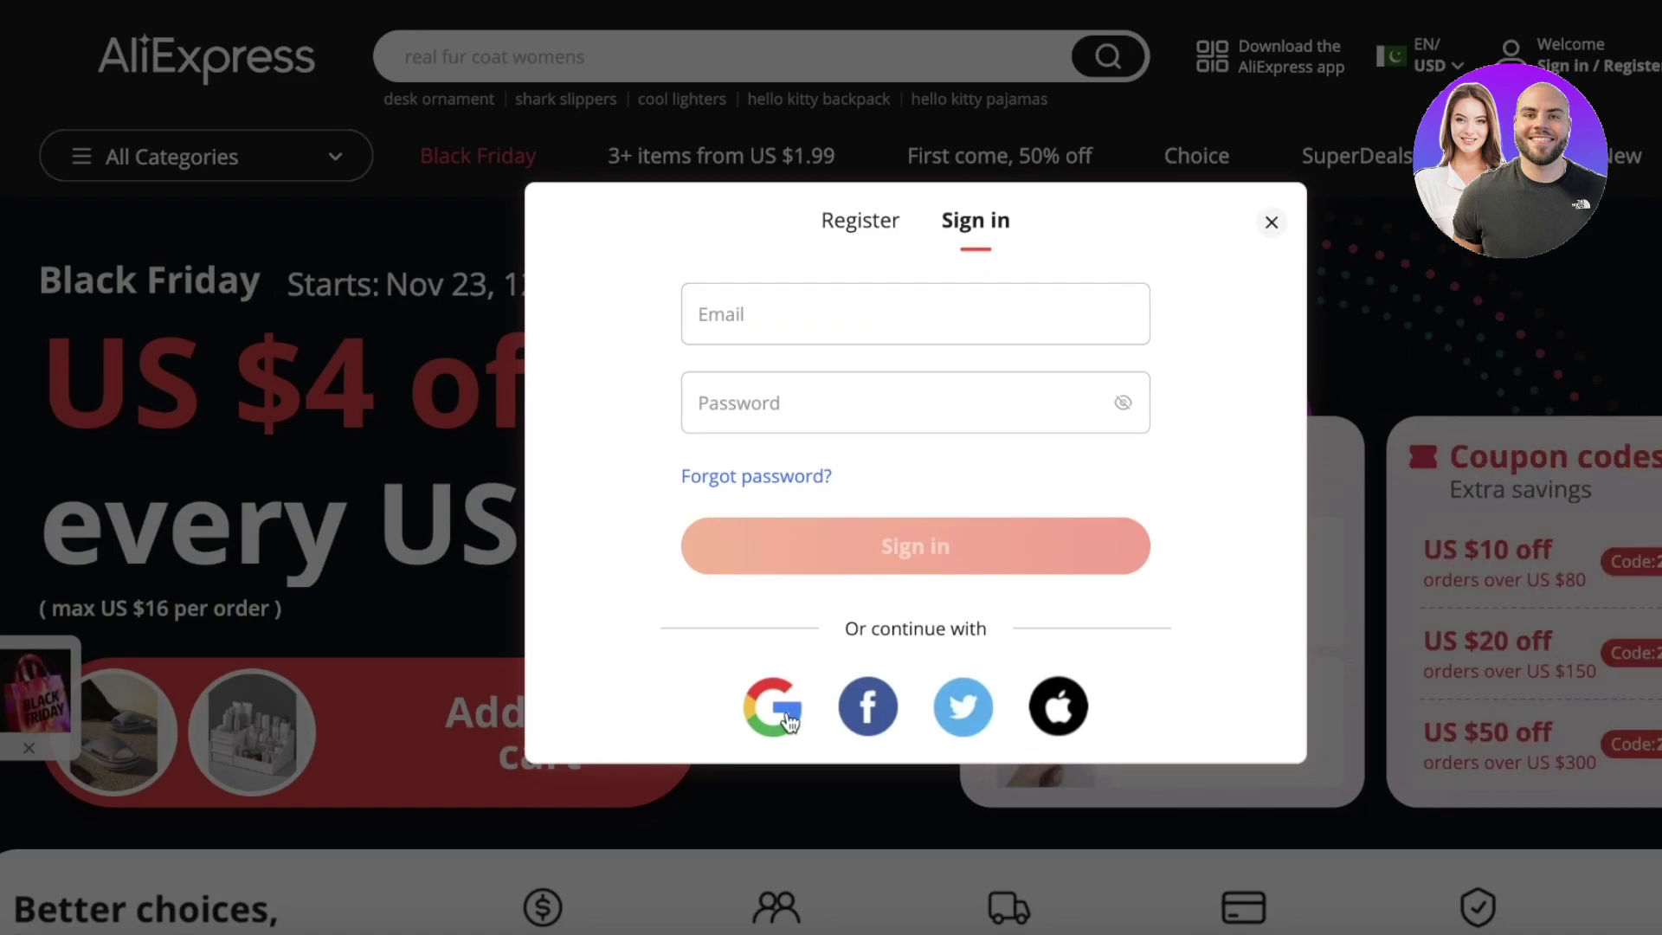
left_click(773, 707)
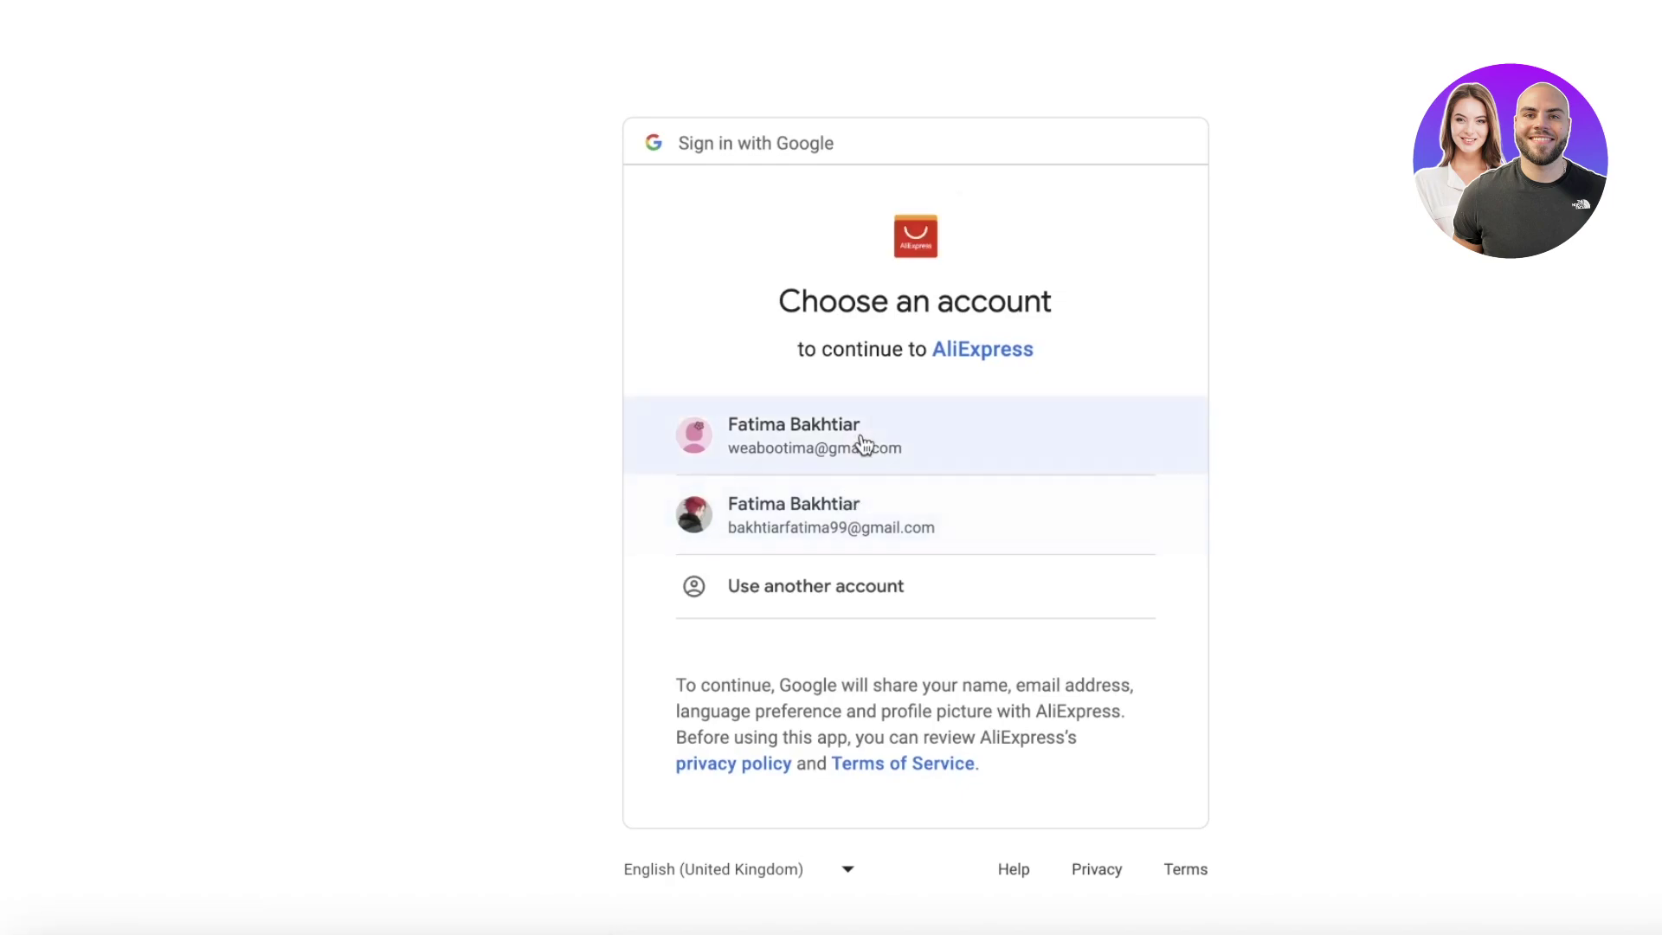
left_click(860, 441)
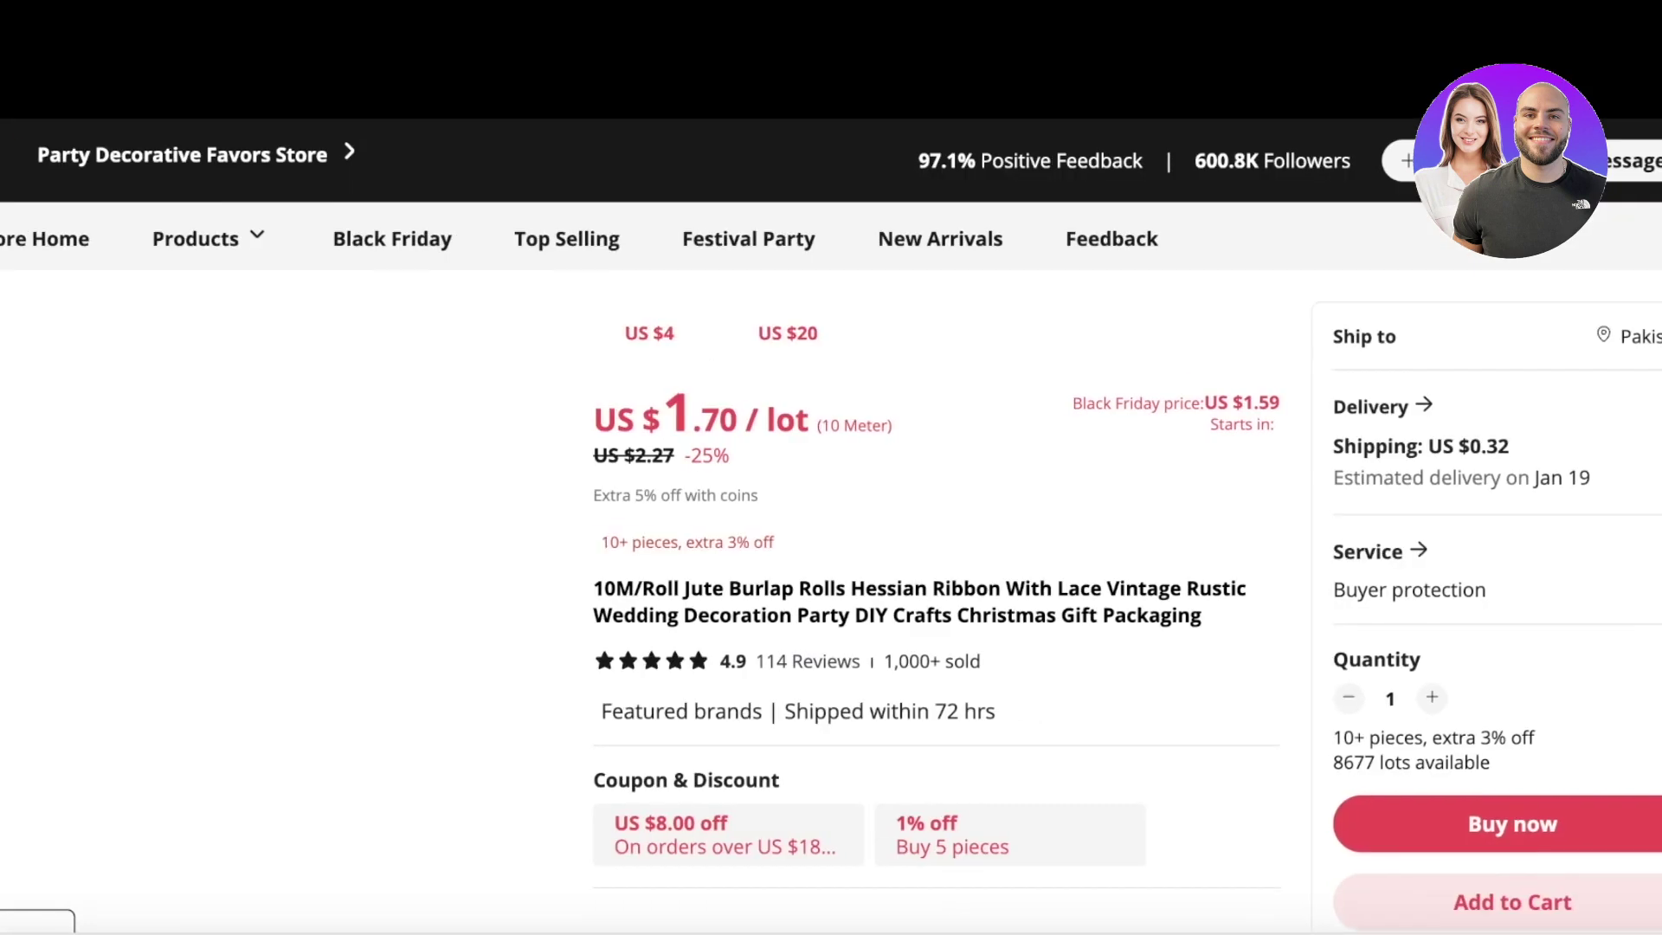
Copy "Jute Burlap Rolls" from the jute ribbon product's AliExpress title
scroll(1134, 346, "down", 6)
scroll(981, 349, "up", 7)
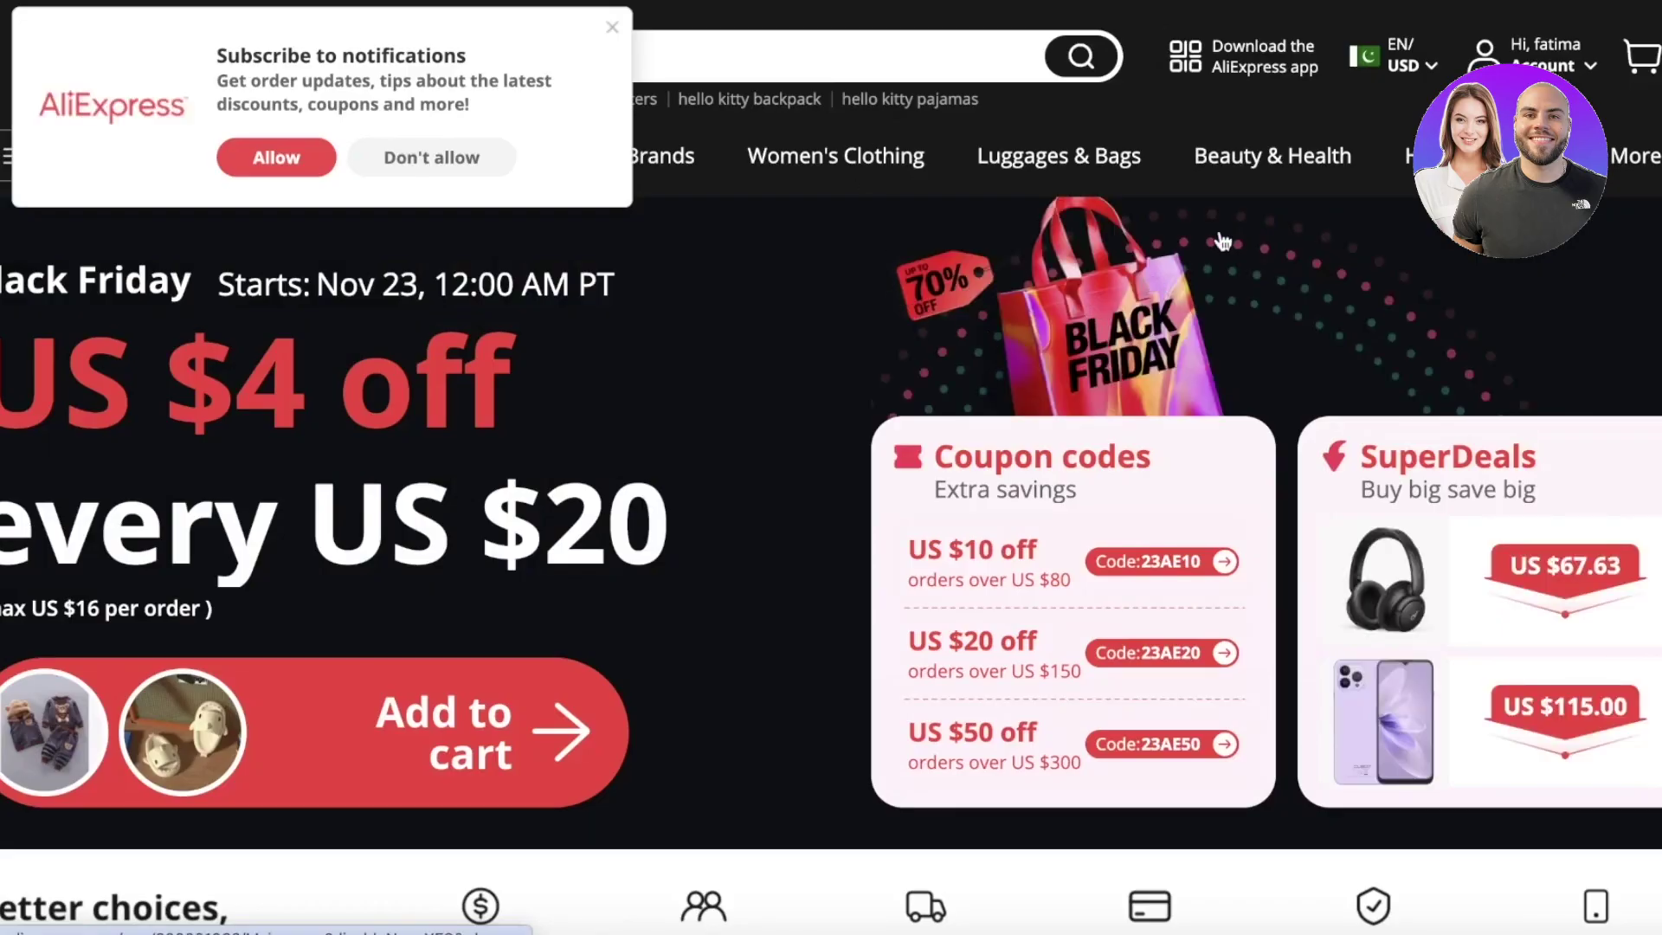
scroll(673, 503, "down", 10)
scroll(673, 504, "down", 3)
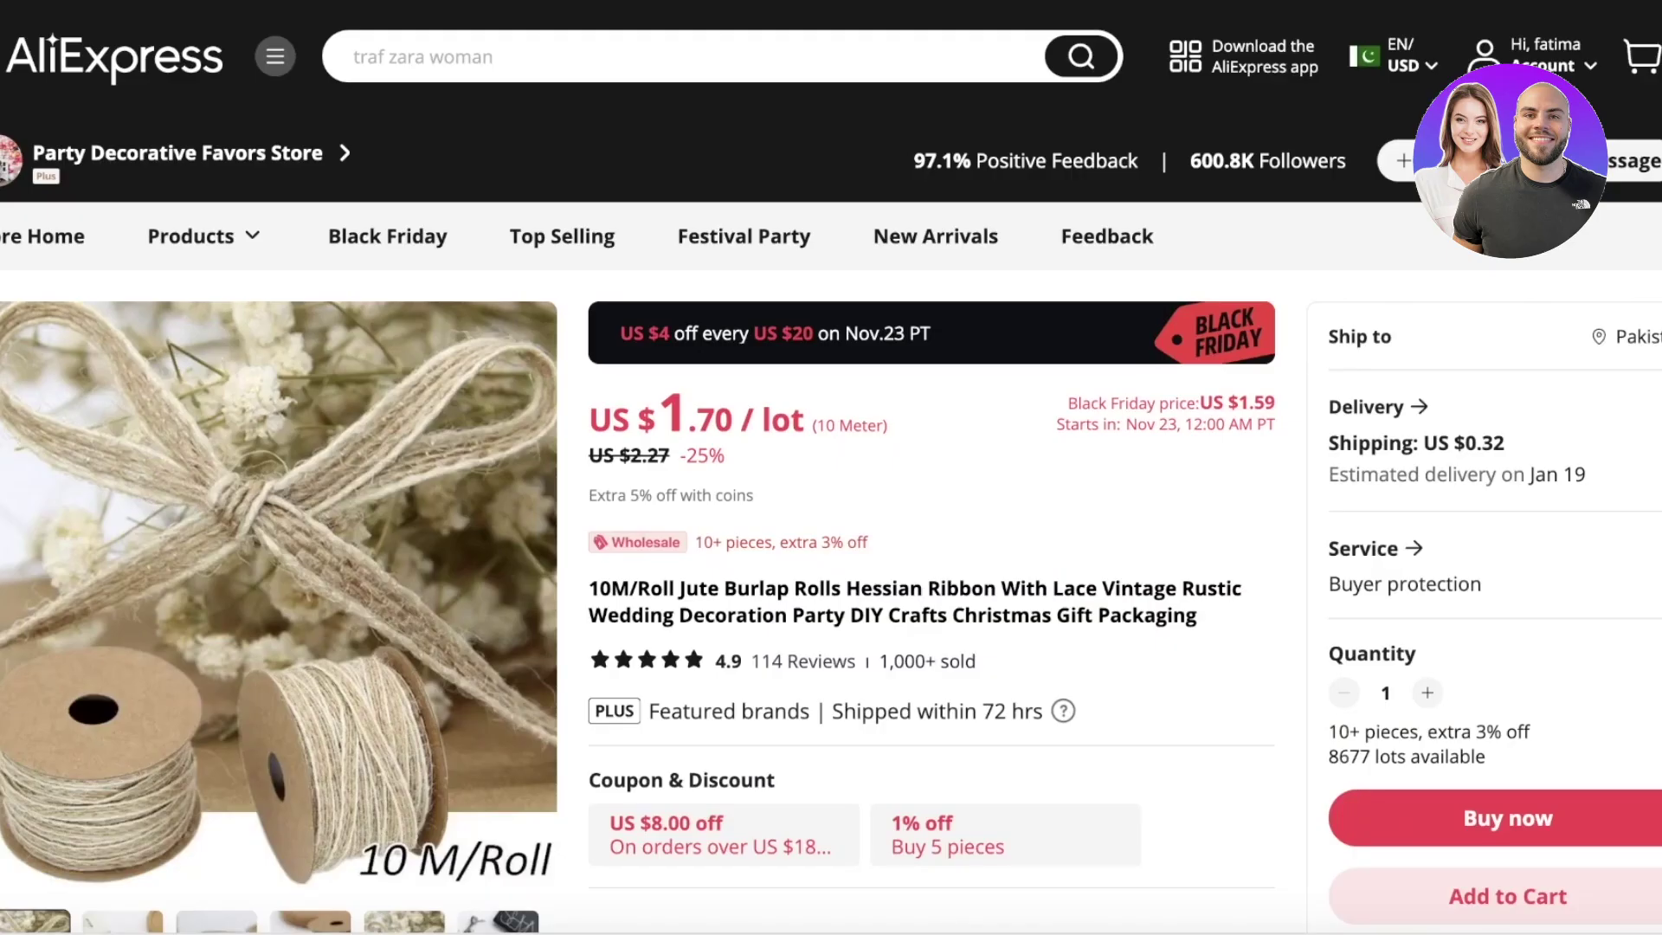
scroll(752, 409, "down", 3)
scroll(666, 454, "down", 3)
left_click_drag(674, 365, 840, 369)
right_click(798, 368)
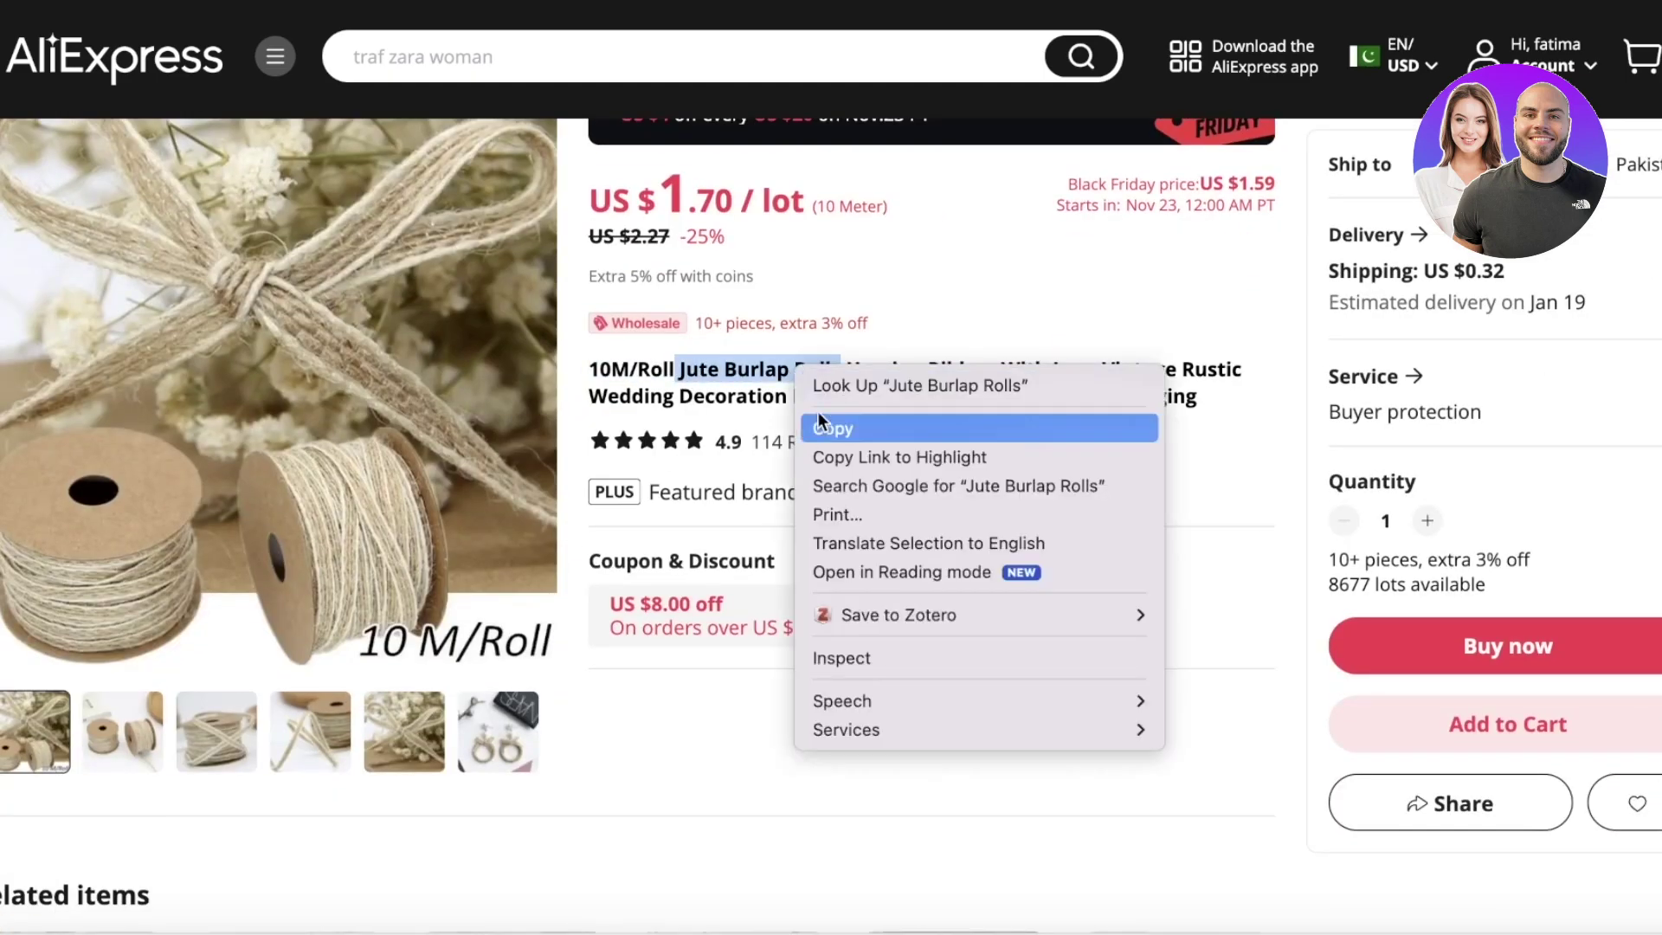
left_click(819, 417)
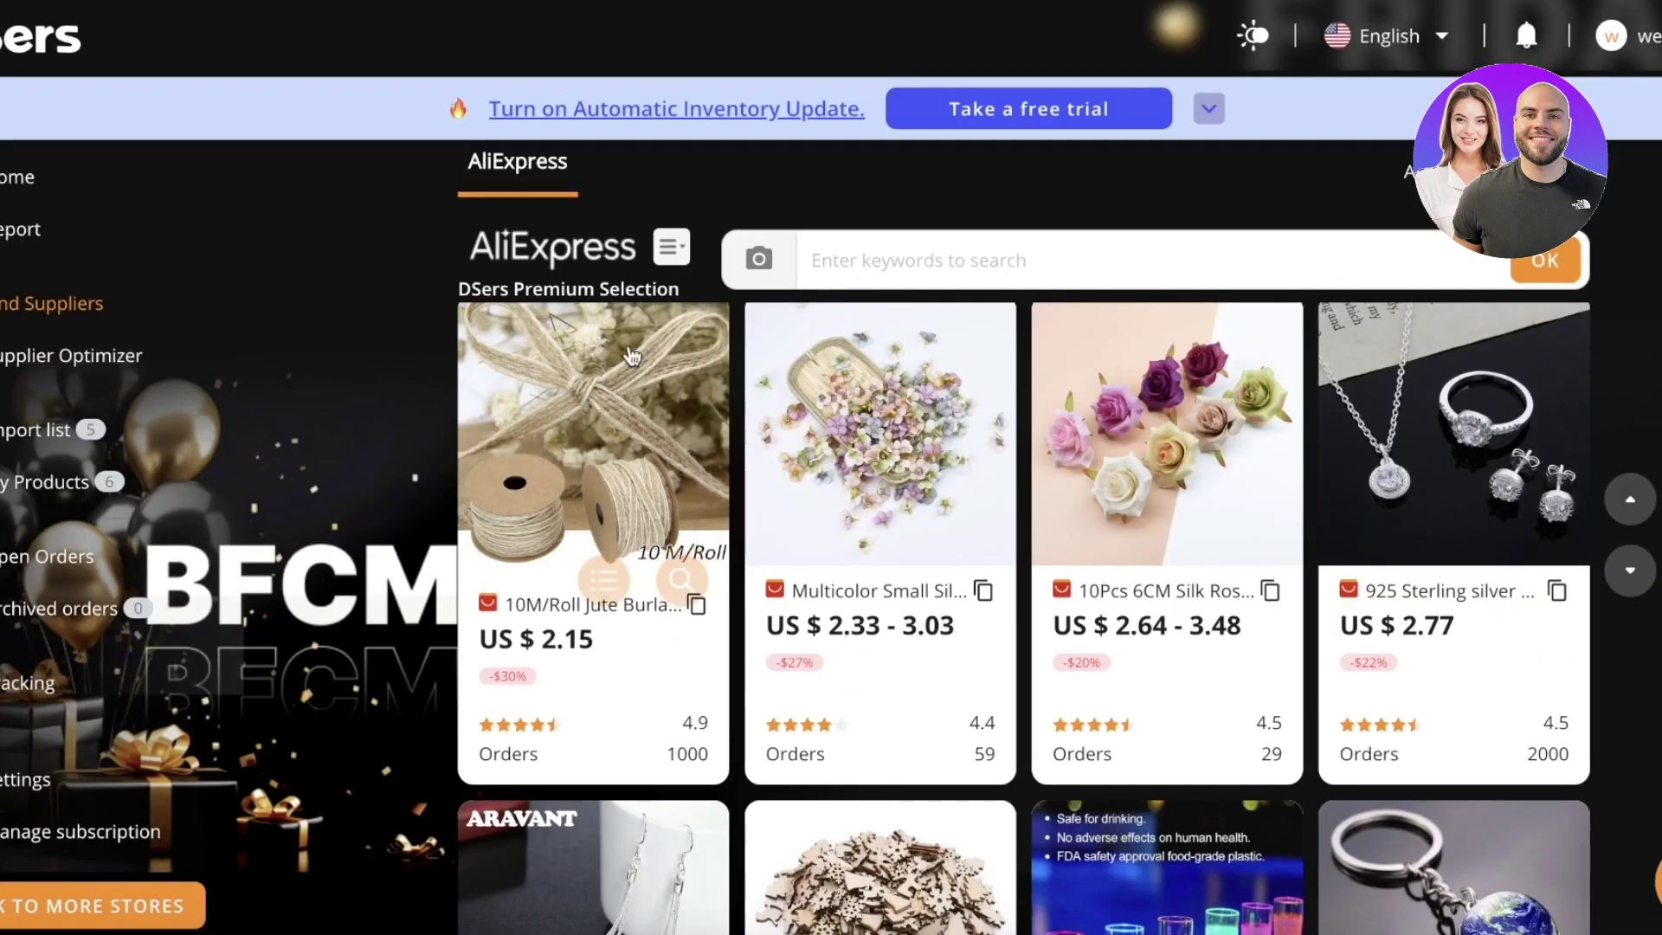
Scroll the supplier grid to the 925 Sterling silver jewelry set at US $2.77
scroll(632, 355, "up", 2)
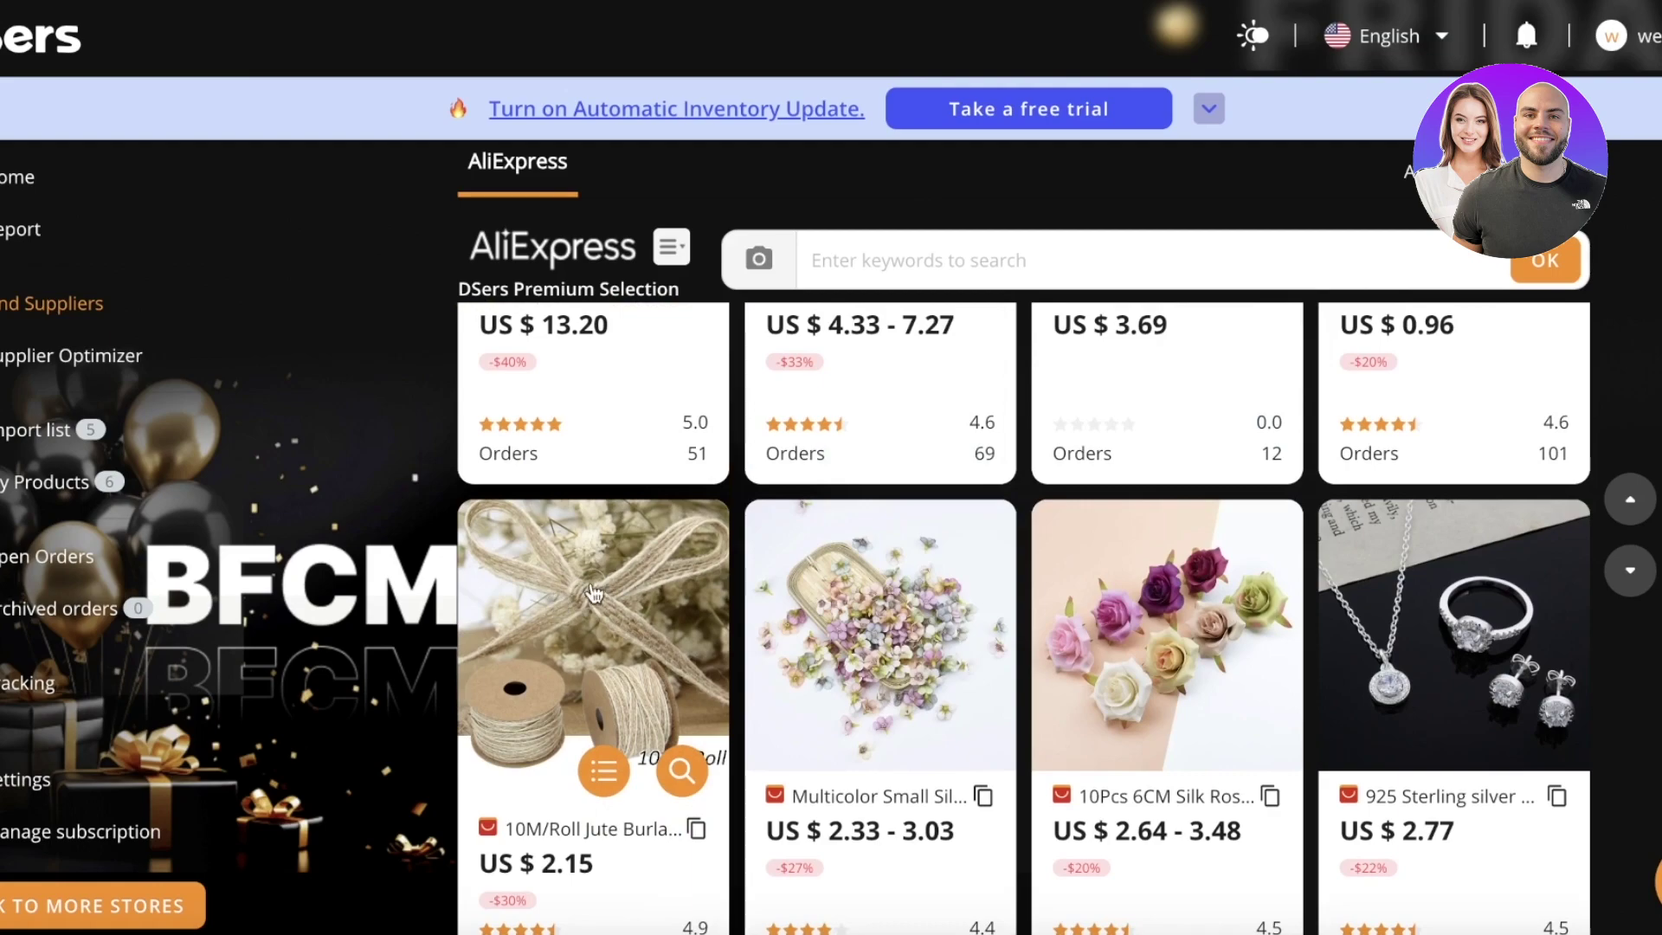
scroll(585, 585, "down", 1)
scroll(667, 578, "down", 3)
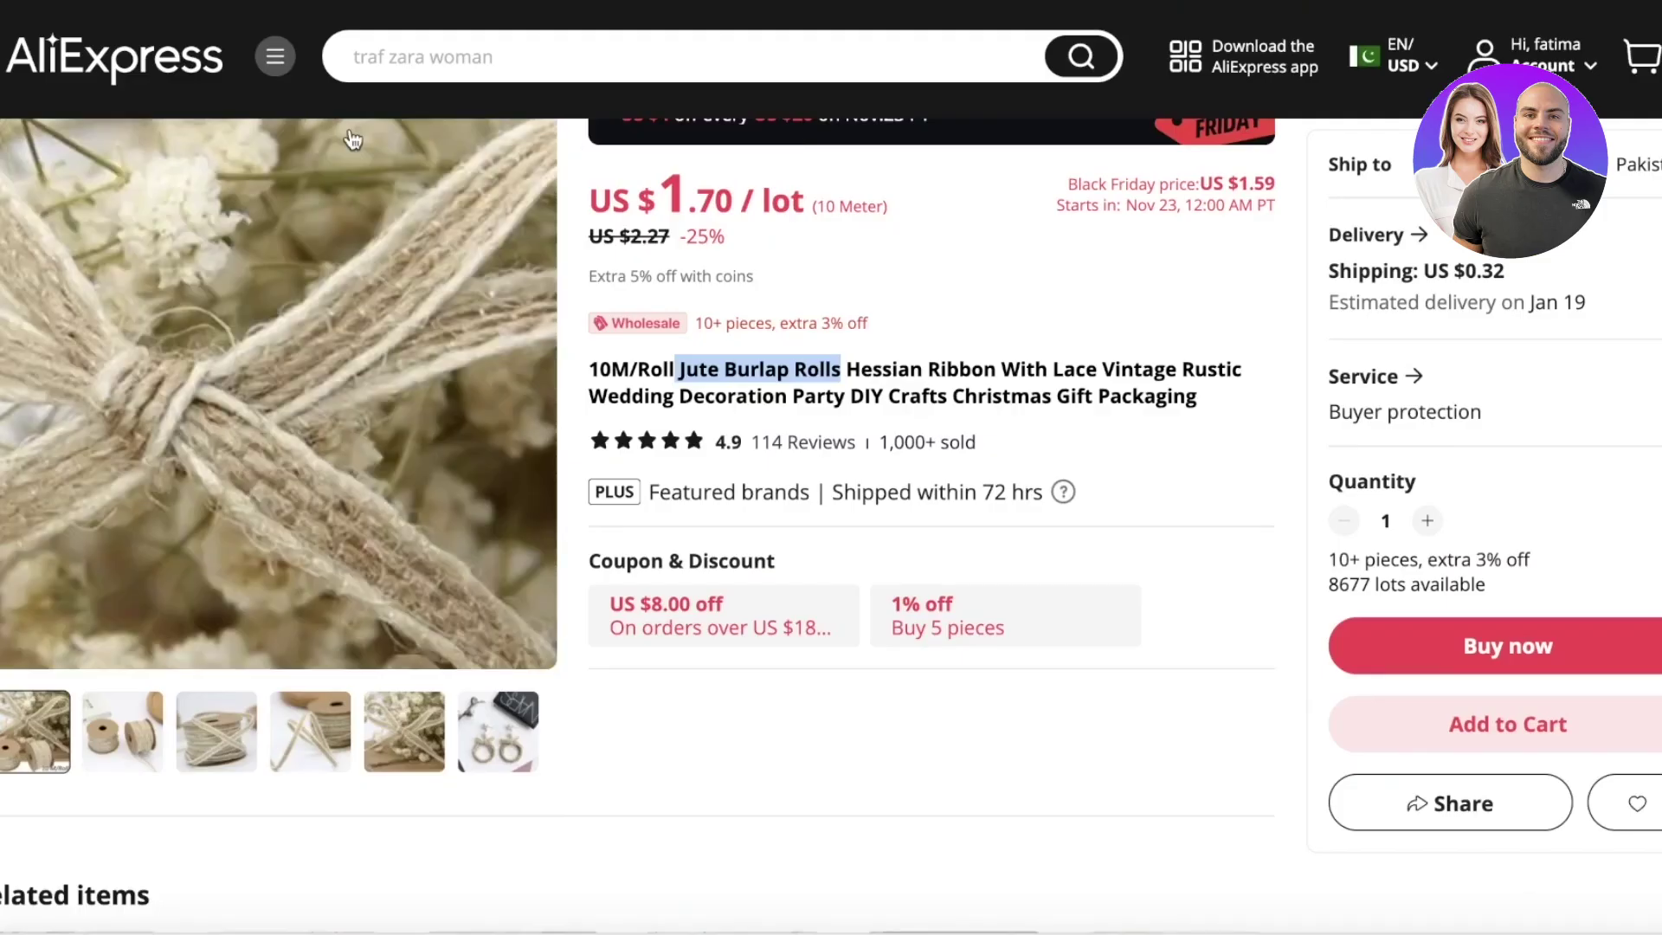
scroll(402, 344, "up", 1)
scroll(402, 343, "up", 2)
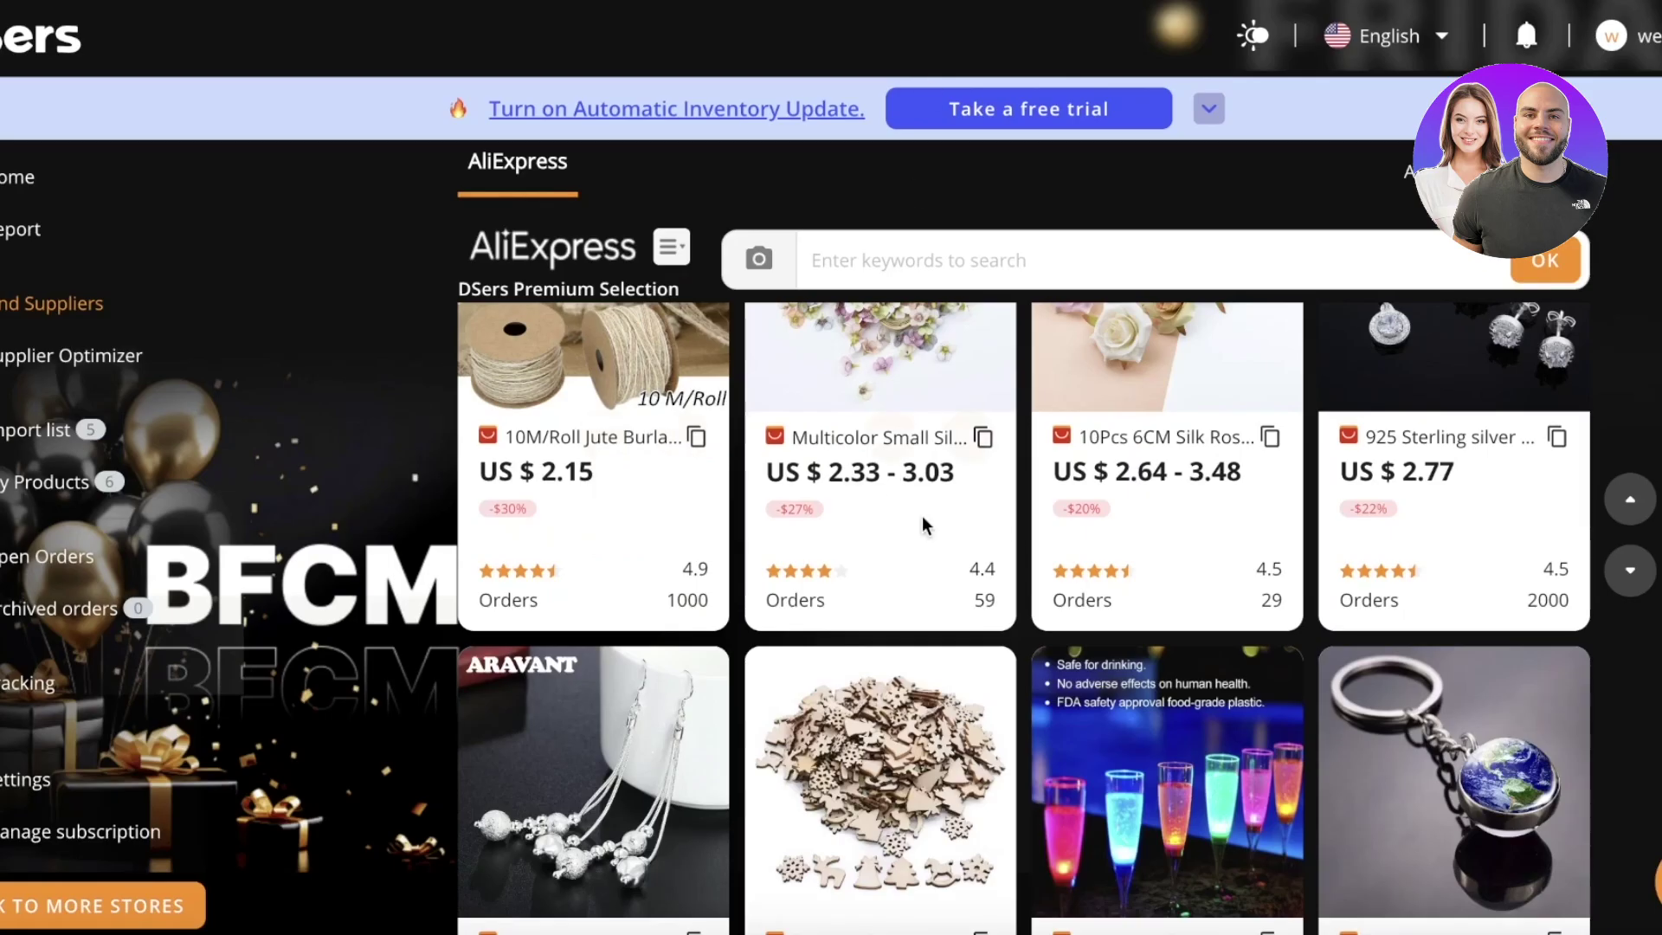
scroll(806, 599, "down", 3)
scroll(807, 599, "down", 1)
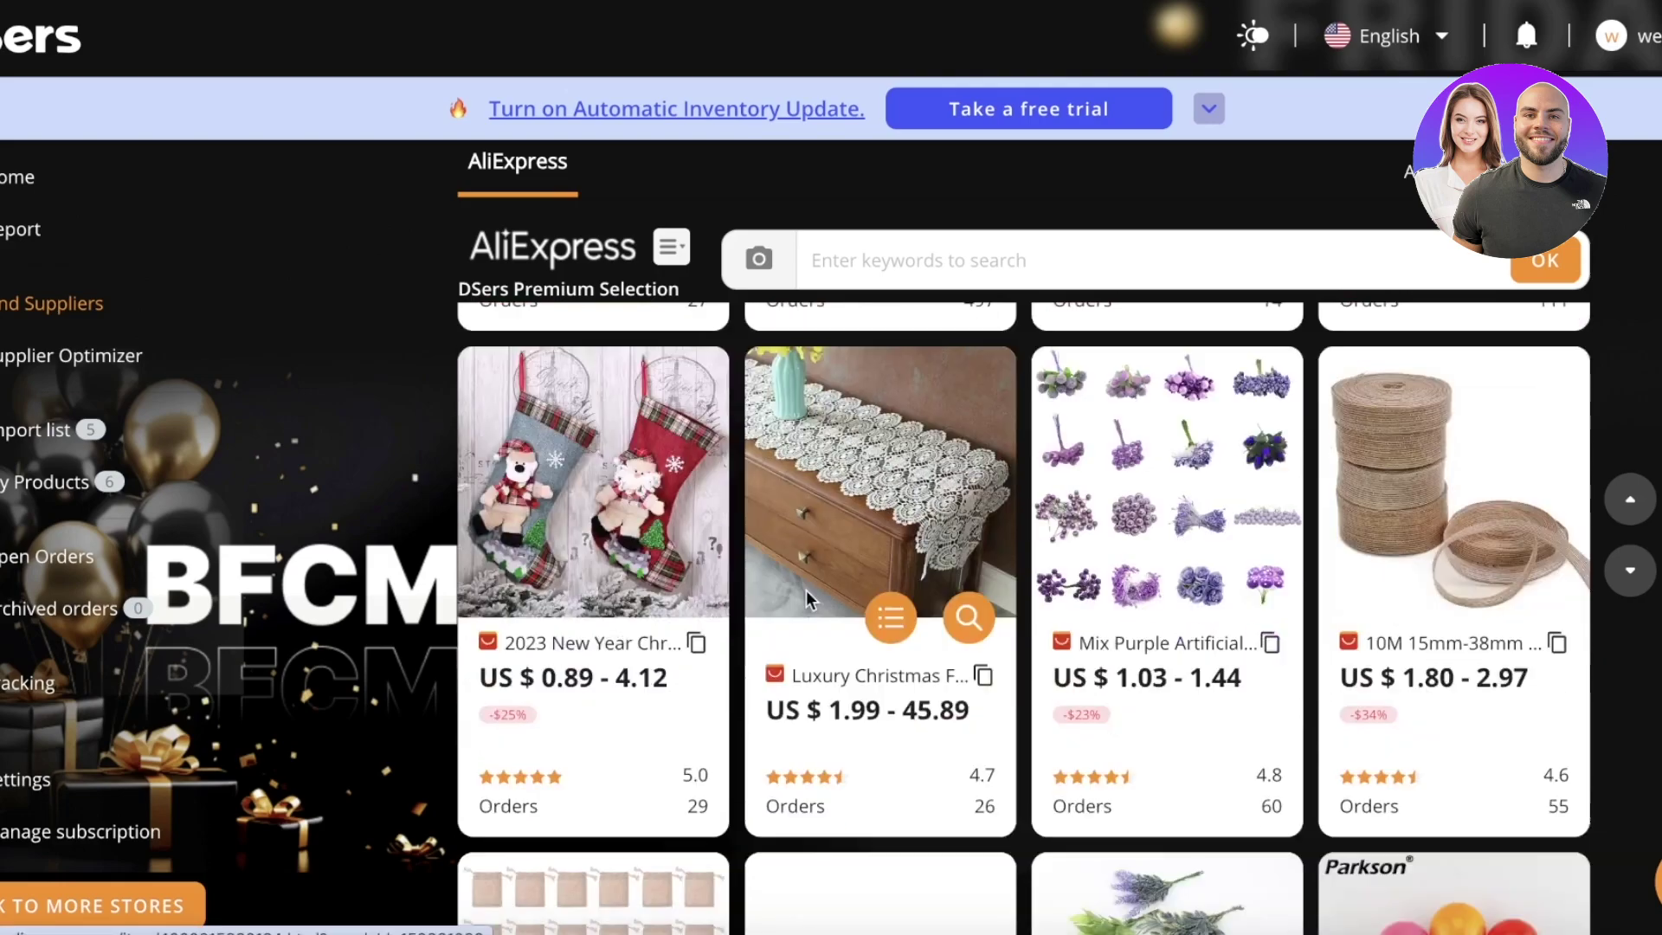
scroll(807, 599, "down", 2)
scroll(882, 724, "down", 4)
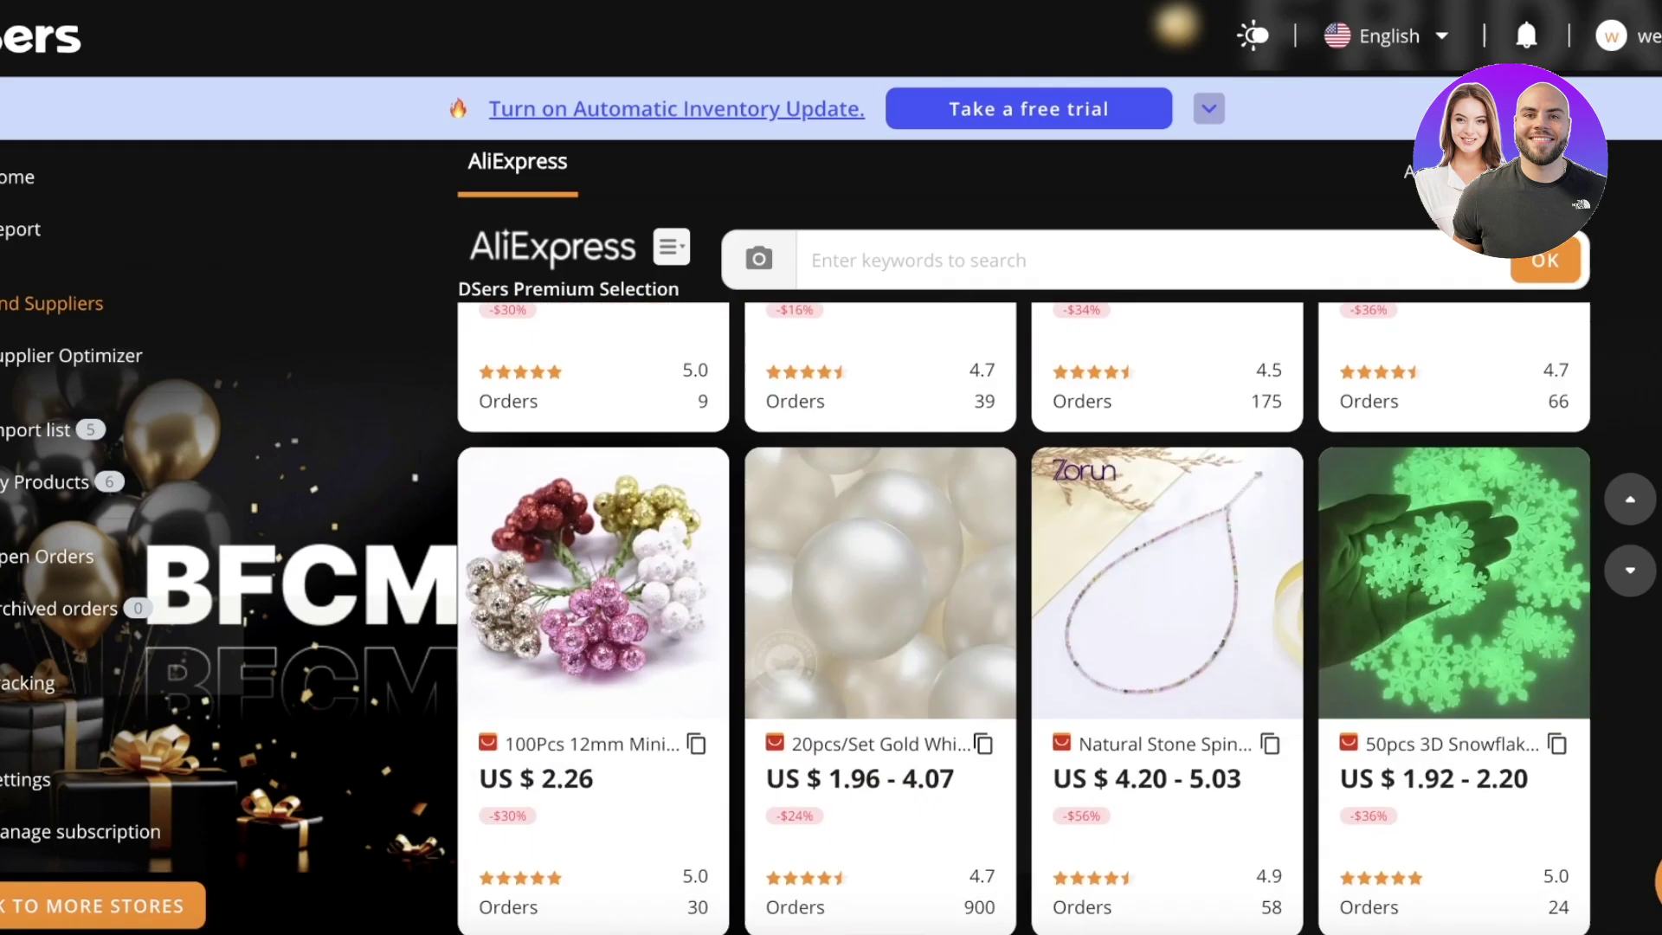
scroll(1433, 415, "down", 8)
scroll(1432, 415, "up", 1)
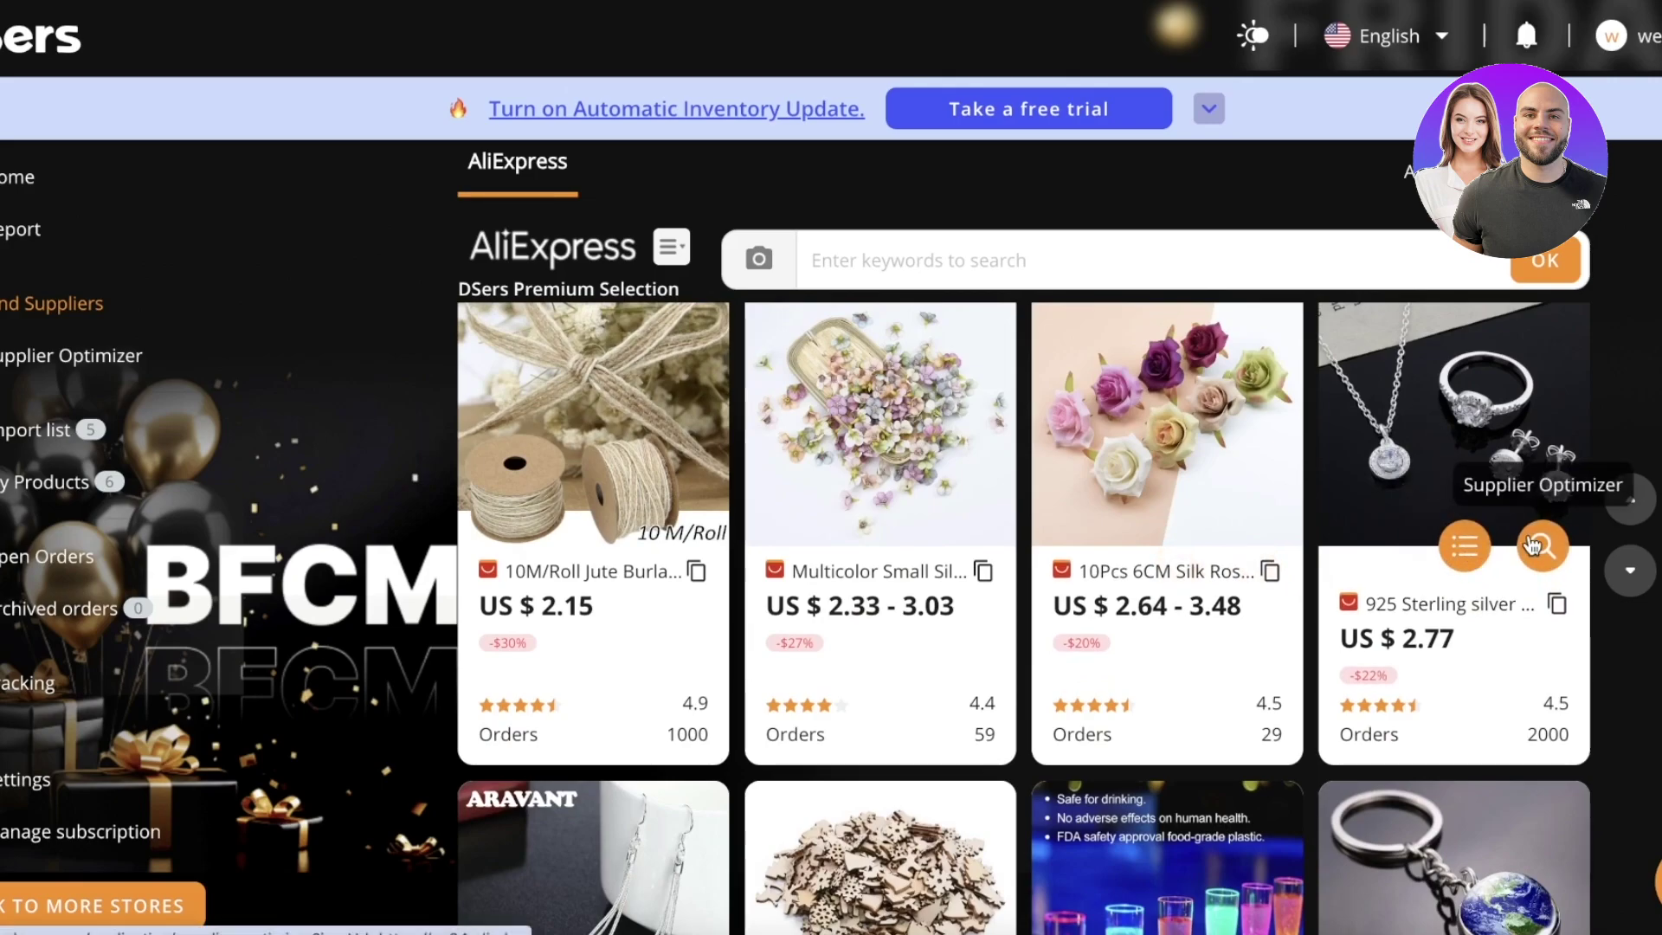
Add the 925 Sterling silver jewelry set to the Import list and check it
left_click(1532, 545)
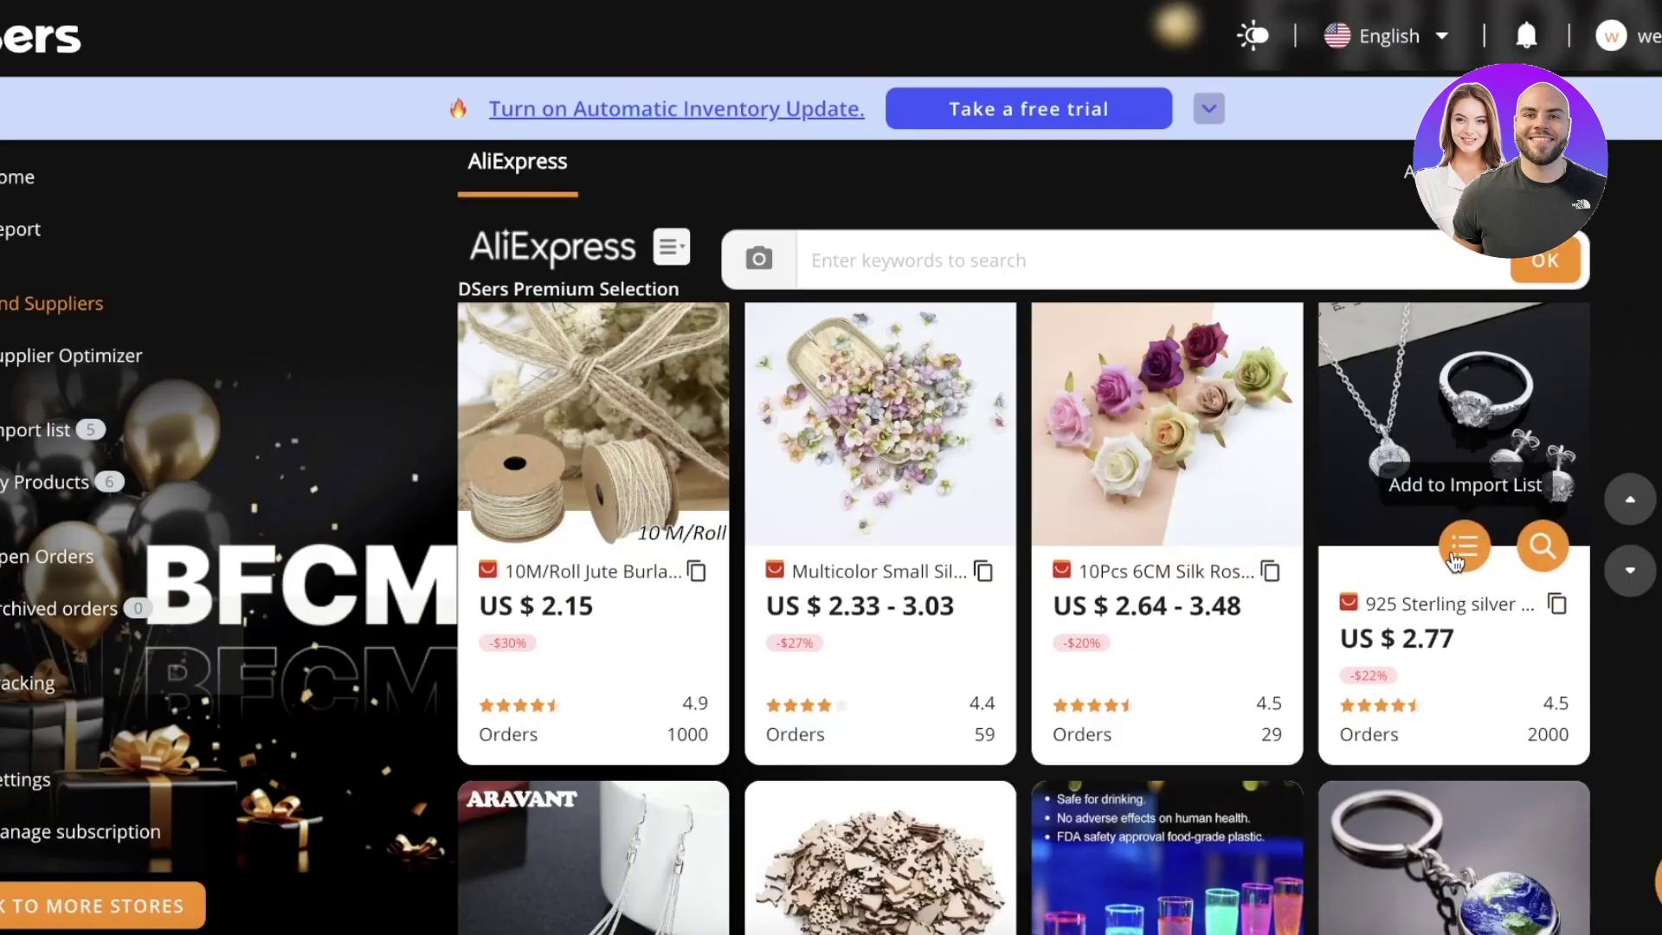
left_click(1459, 547)
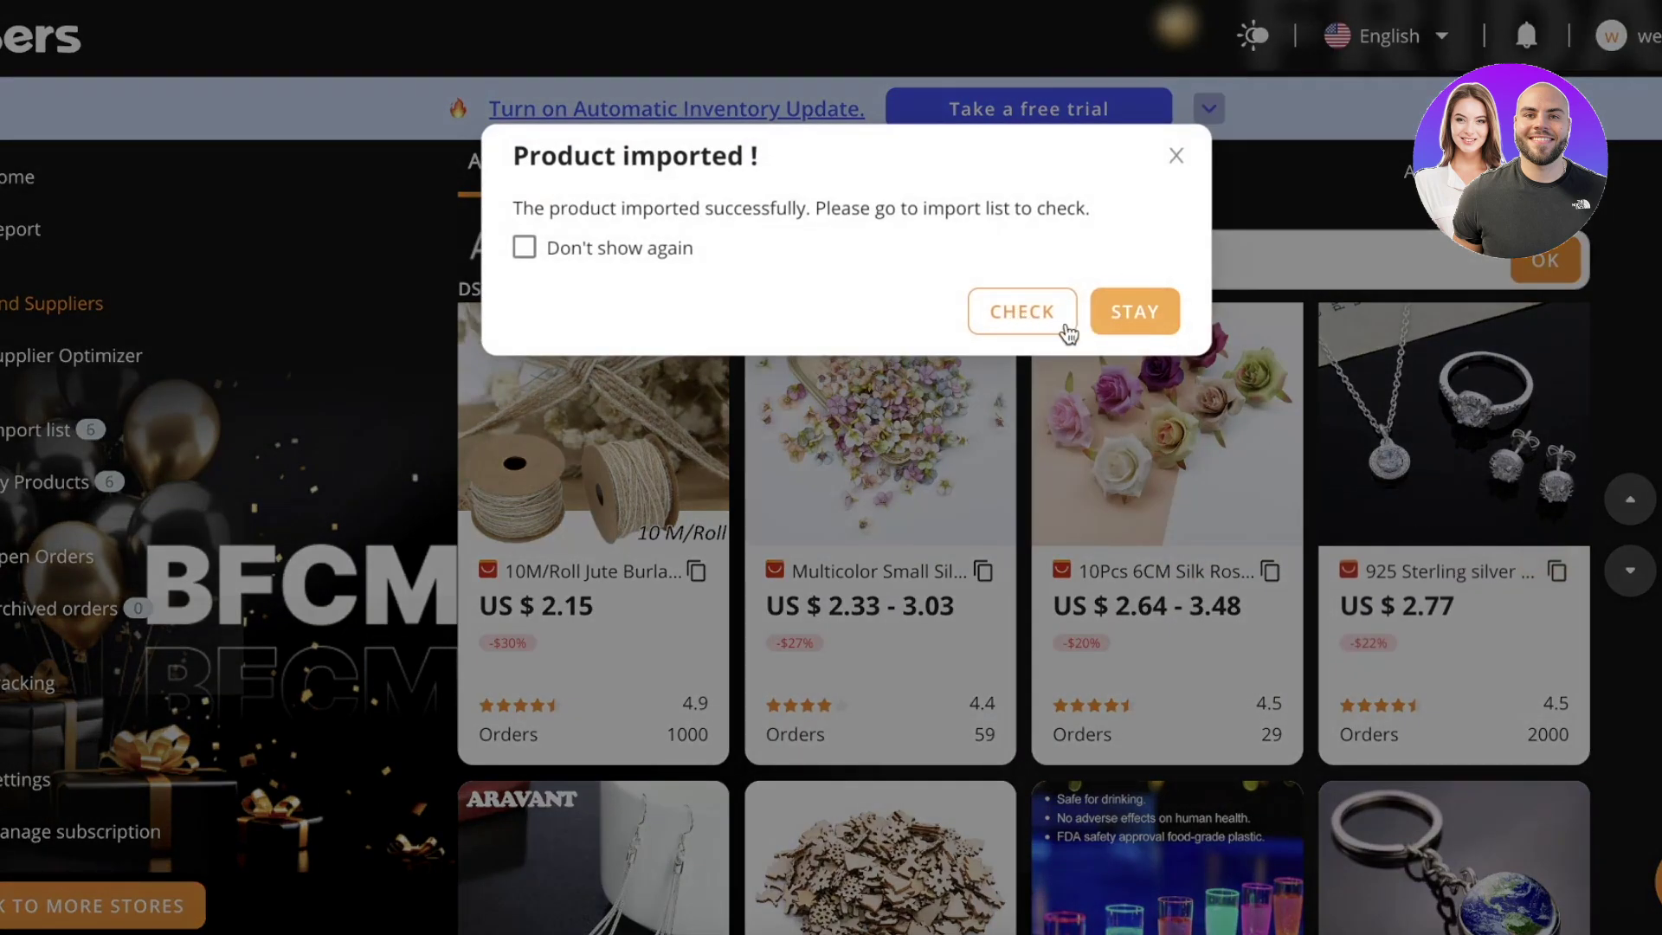
left_click(1057, 318)
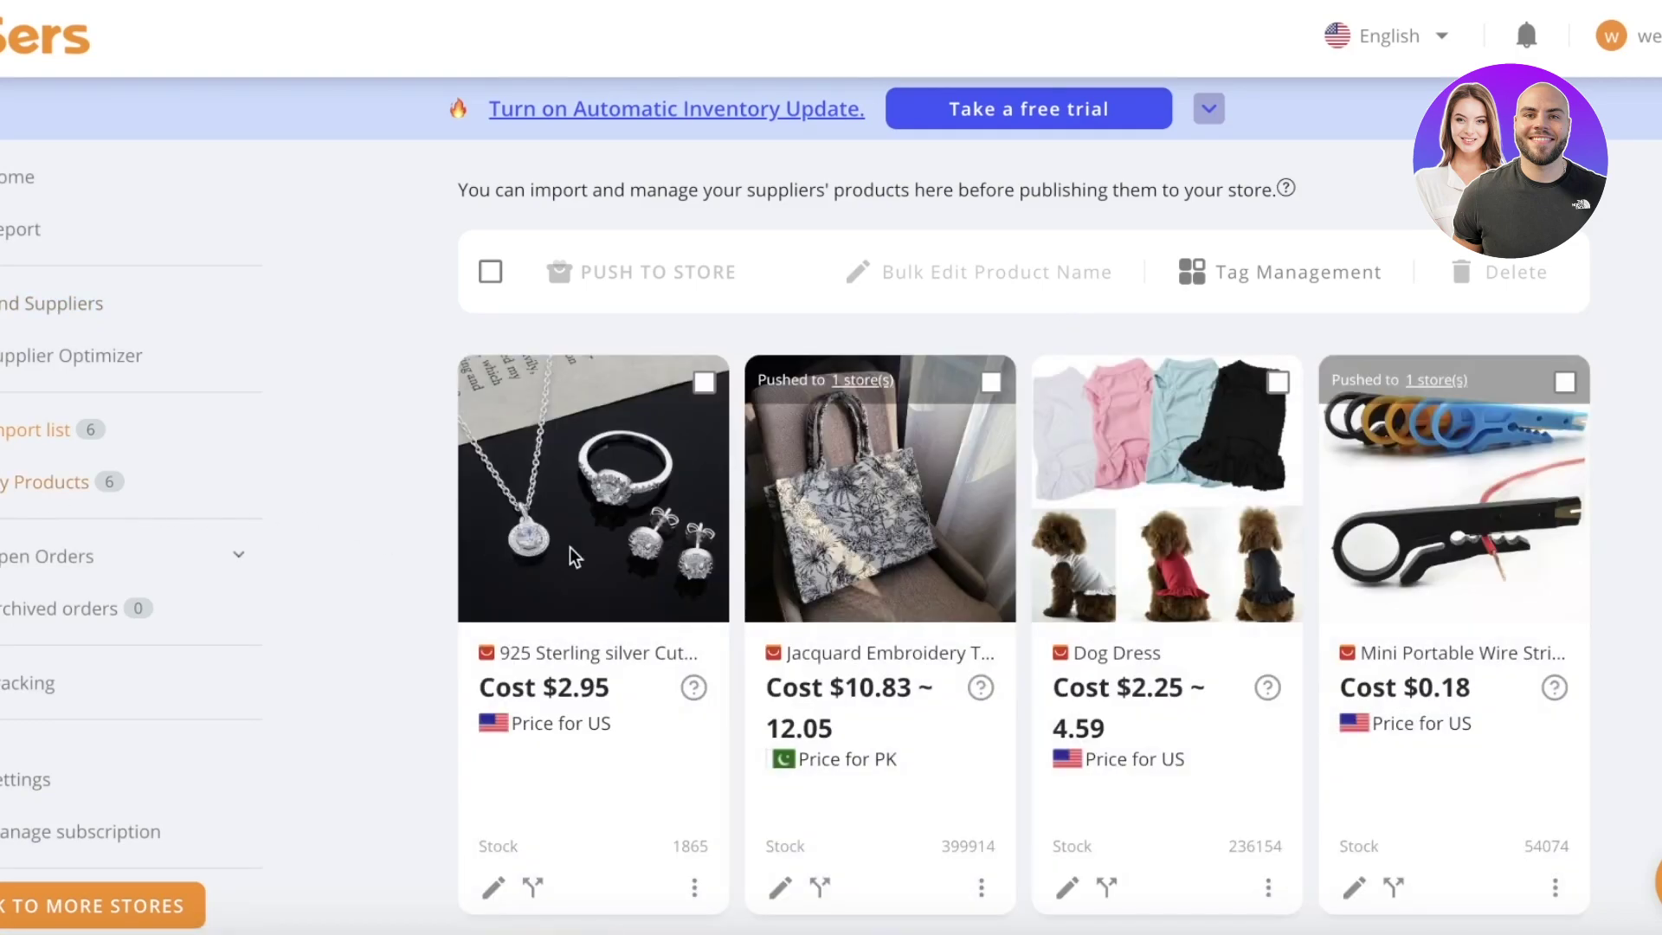
Open the silver set's product details for editing from its Import list card
mouse_move(500, 521)
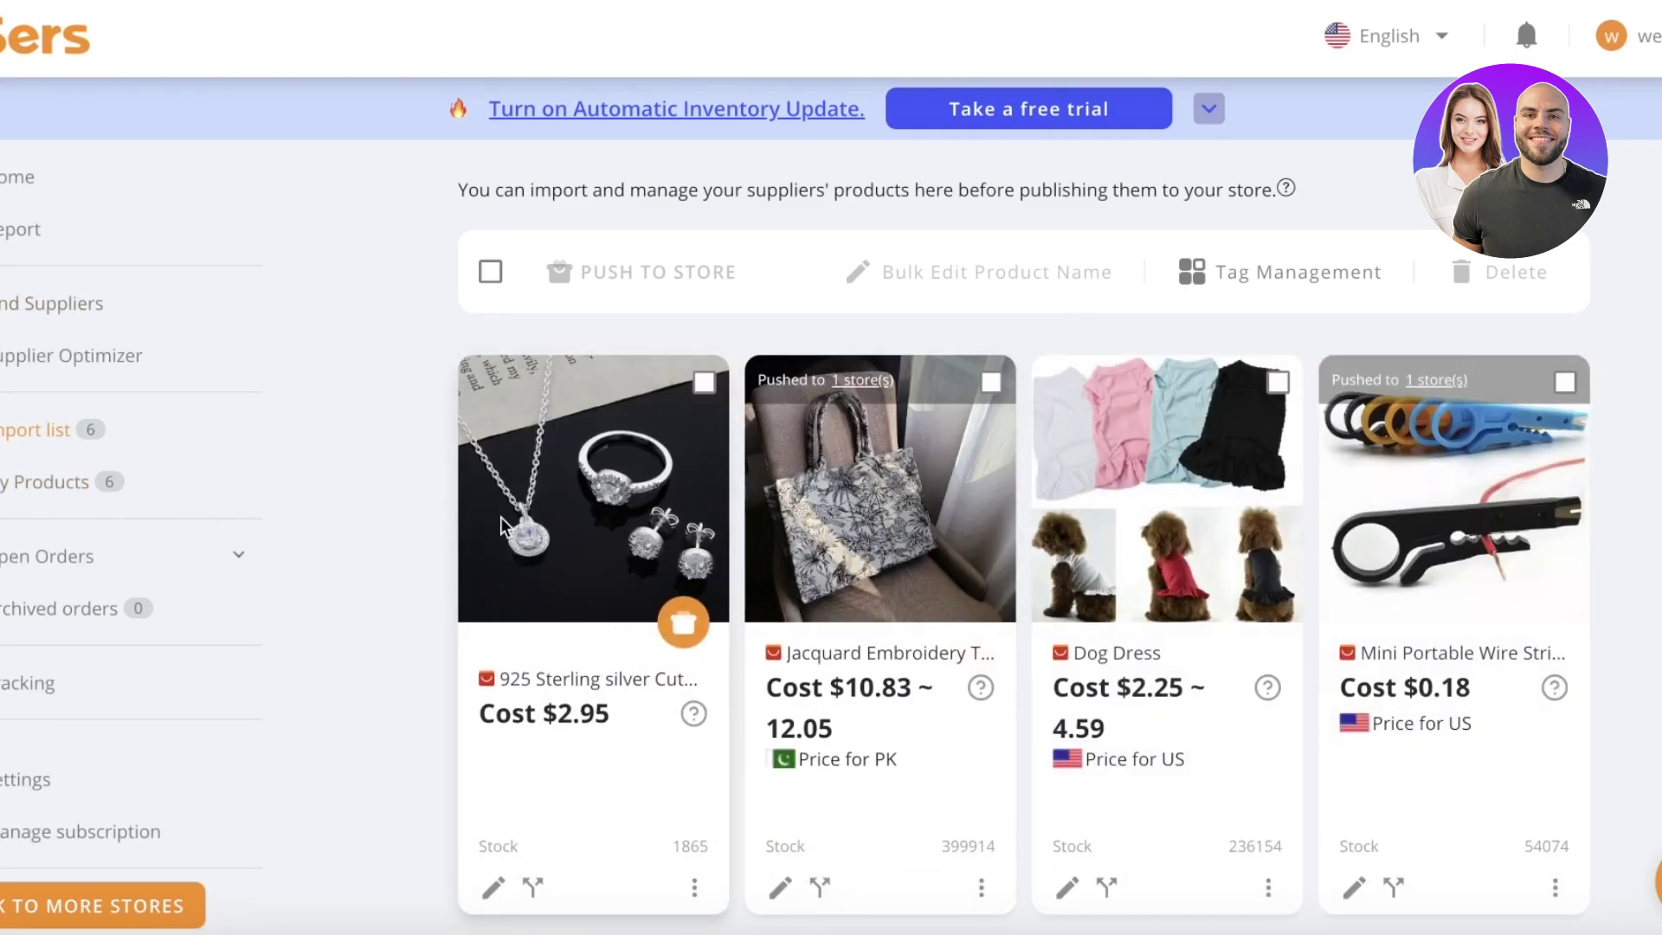
scroll(601, 805, "down", 1)
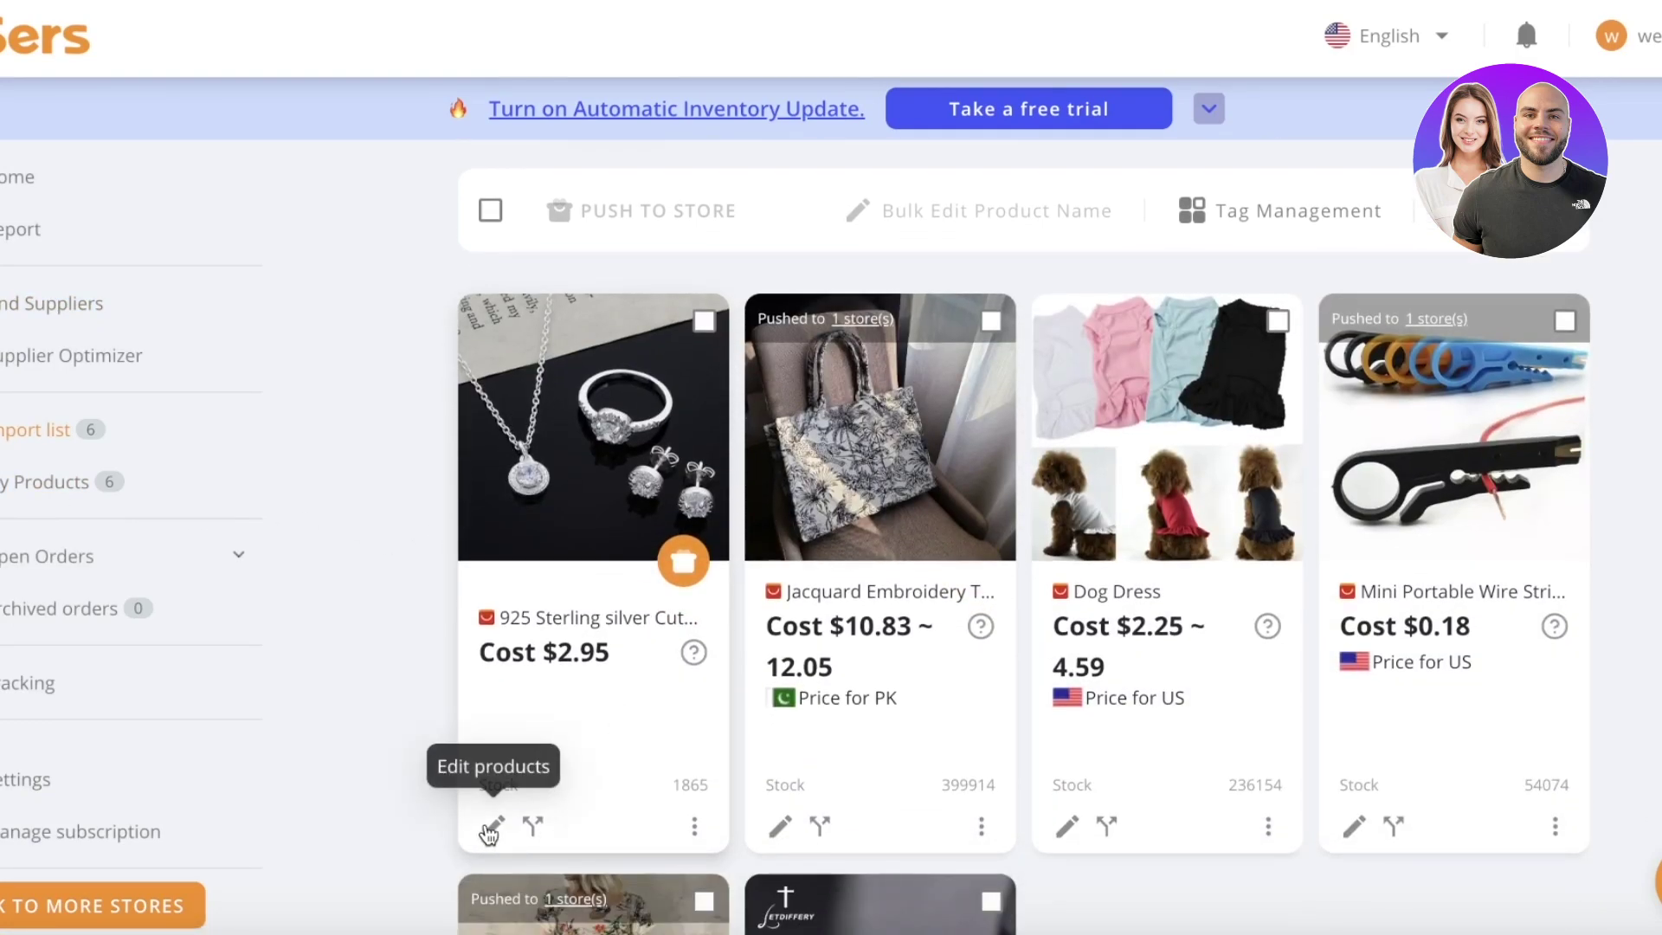
left_click(482, 823)
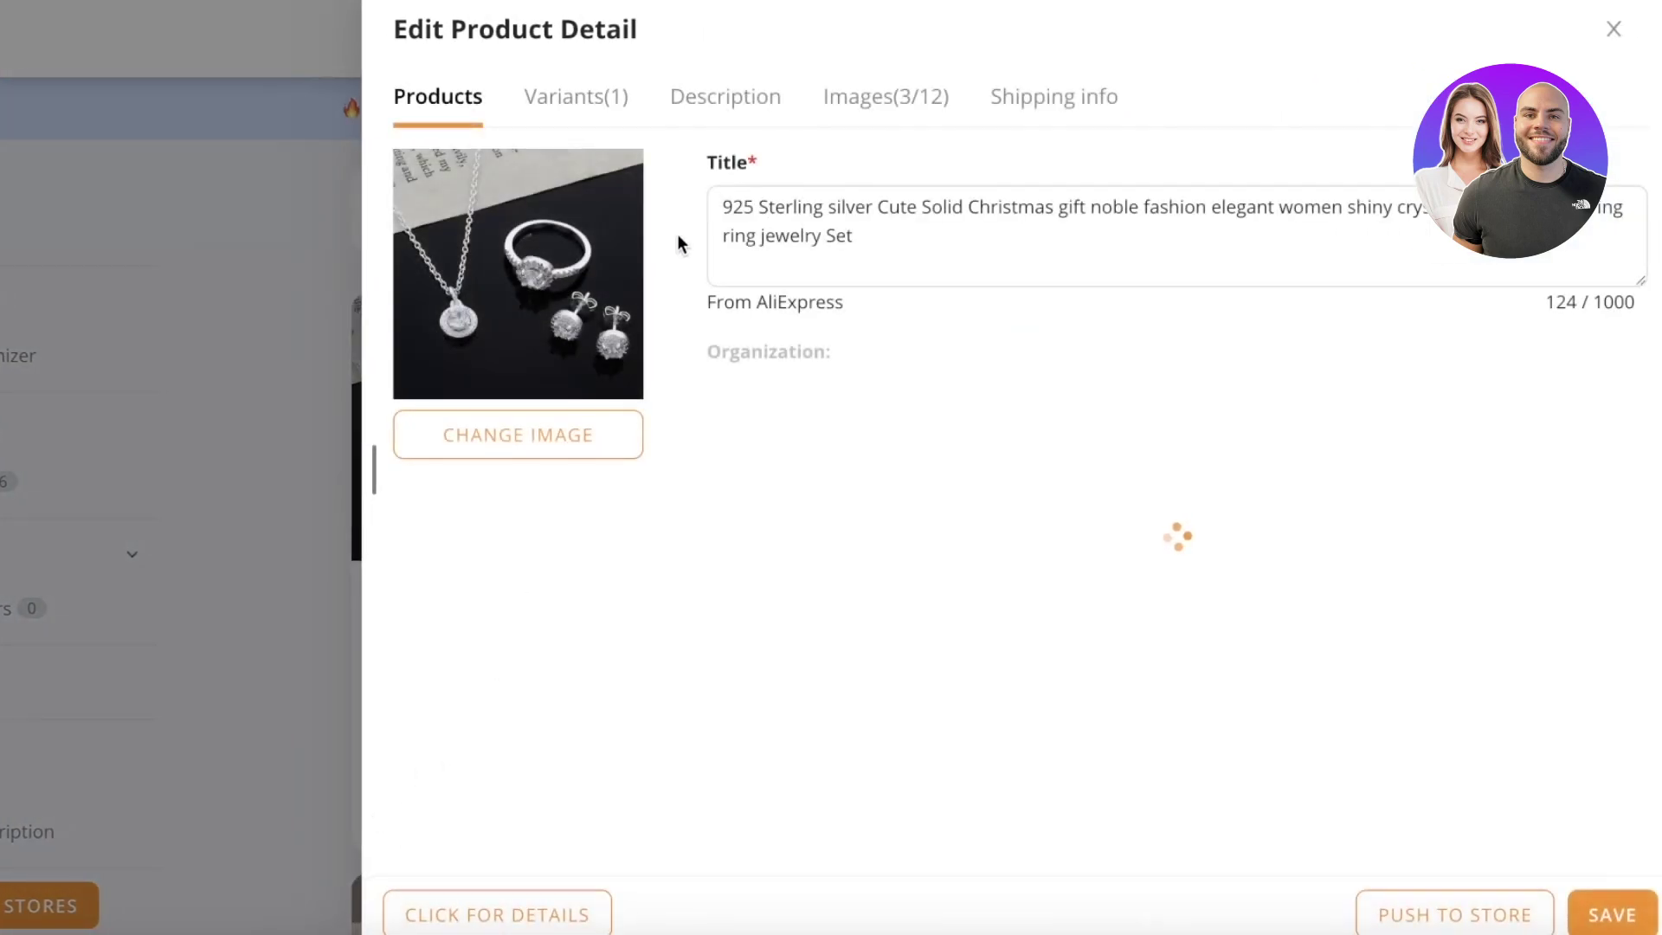
Retitle the set 'Diamond Crystal Silver Jewel Set' and give store eb6d8b-2 the Home page collection
left_click_drag(880, 243, 645, 191)
type("Diamon")
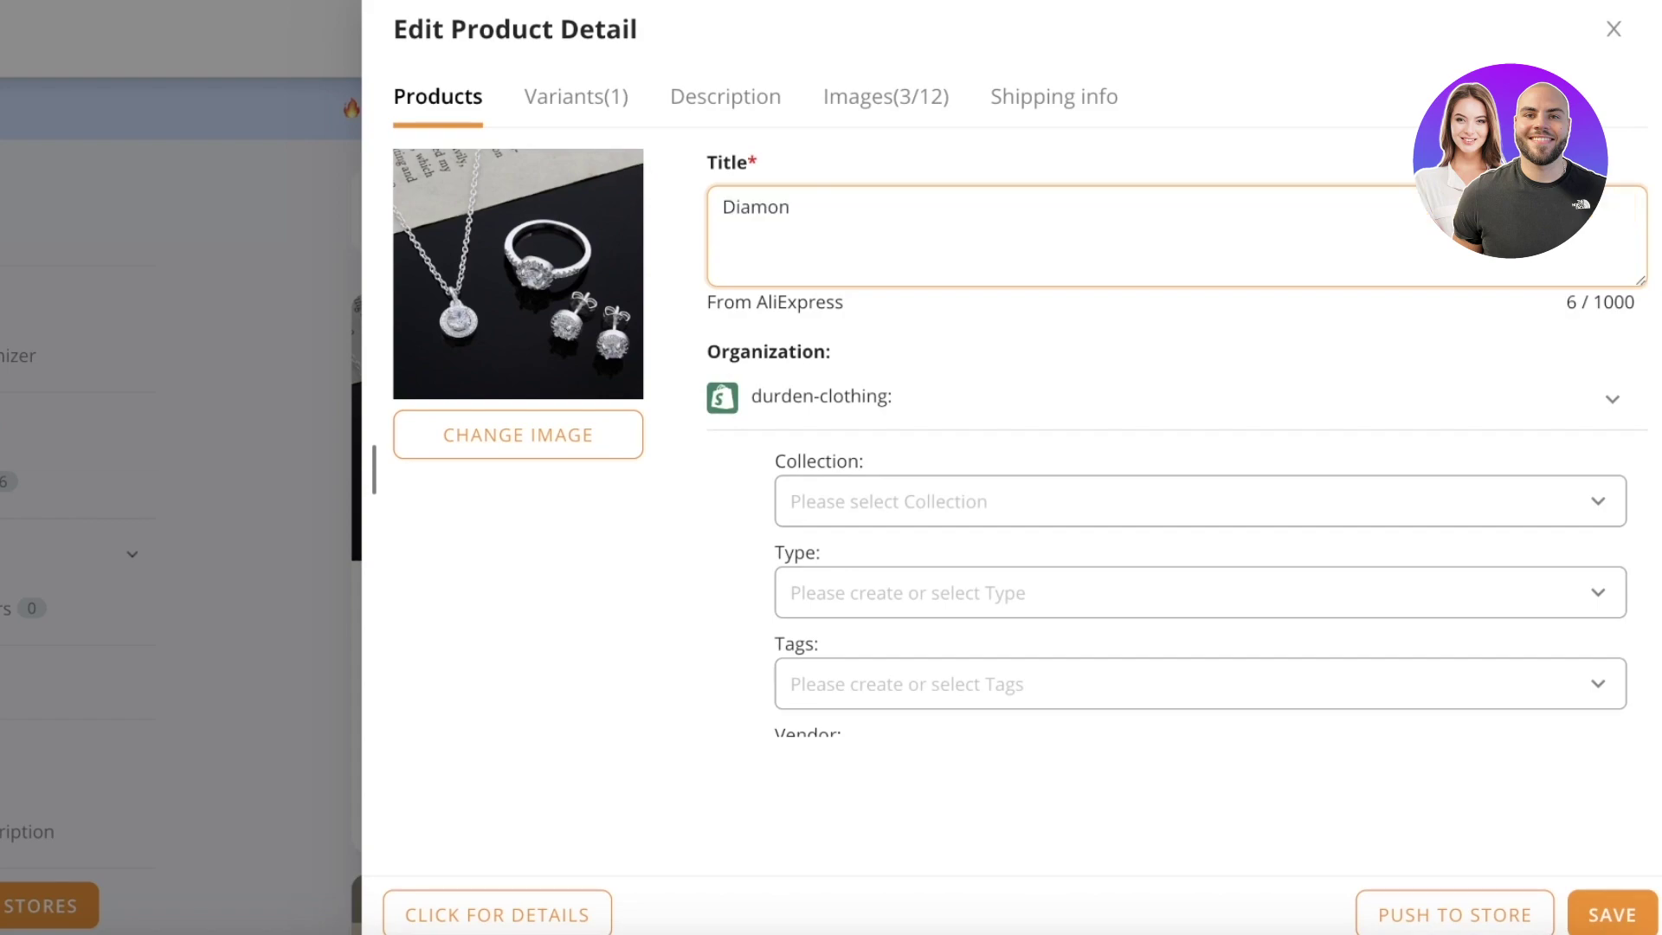
type("d Crystal Silver Jewel Set")
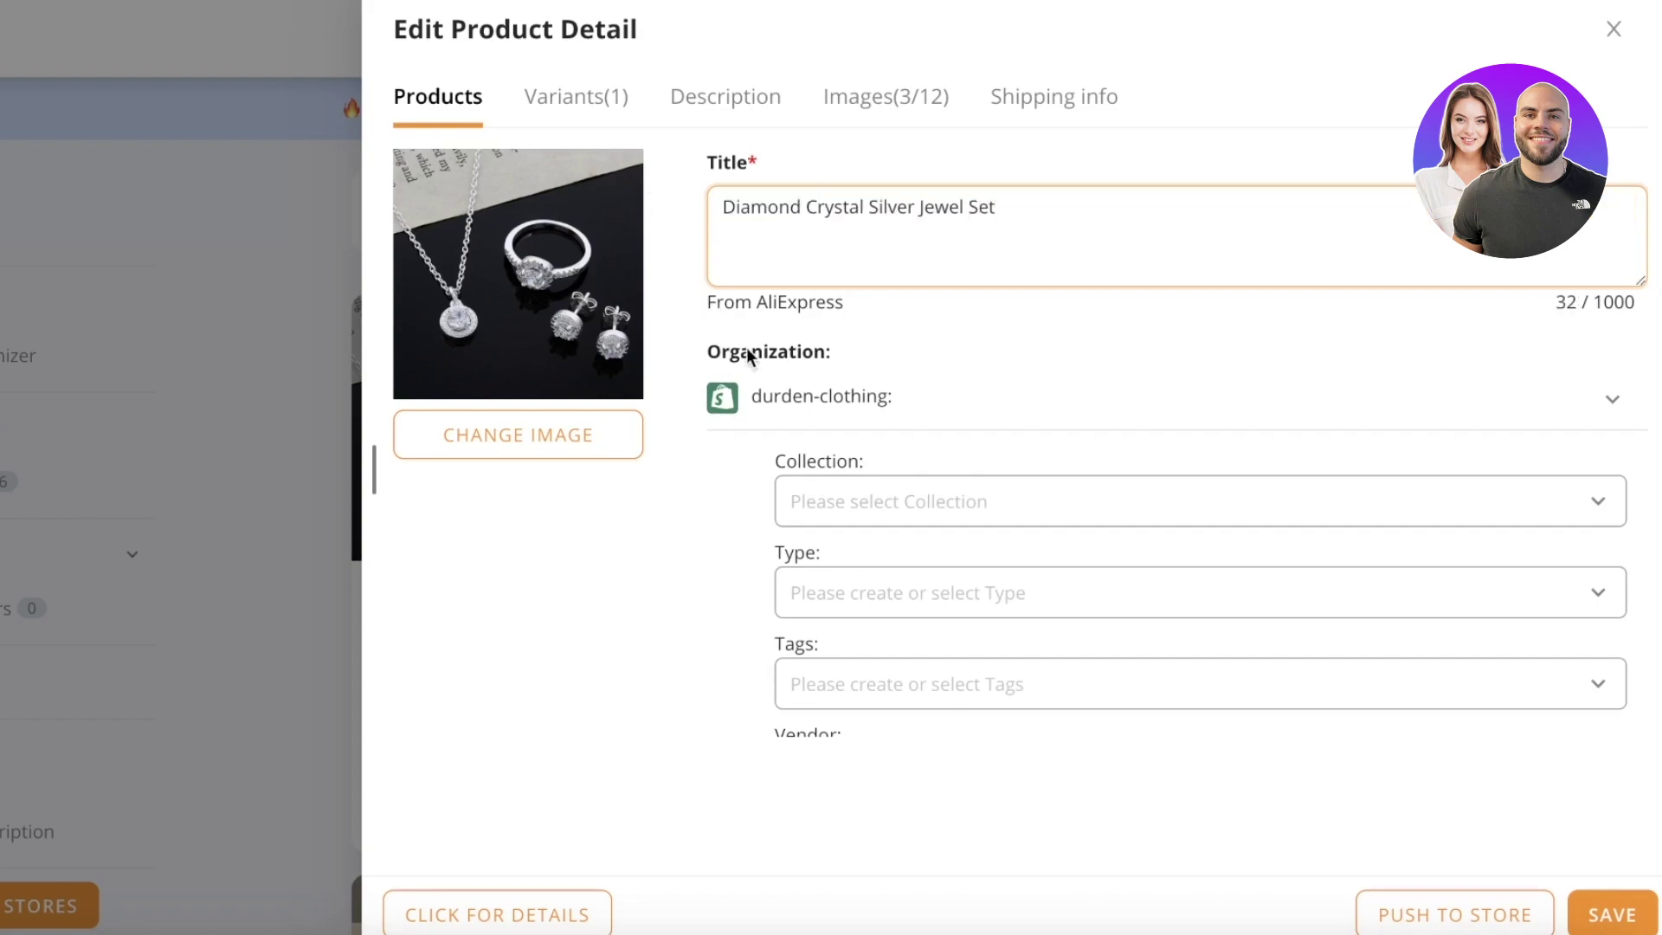
left_click(785, 407)
left_click(810, 528)
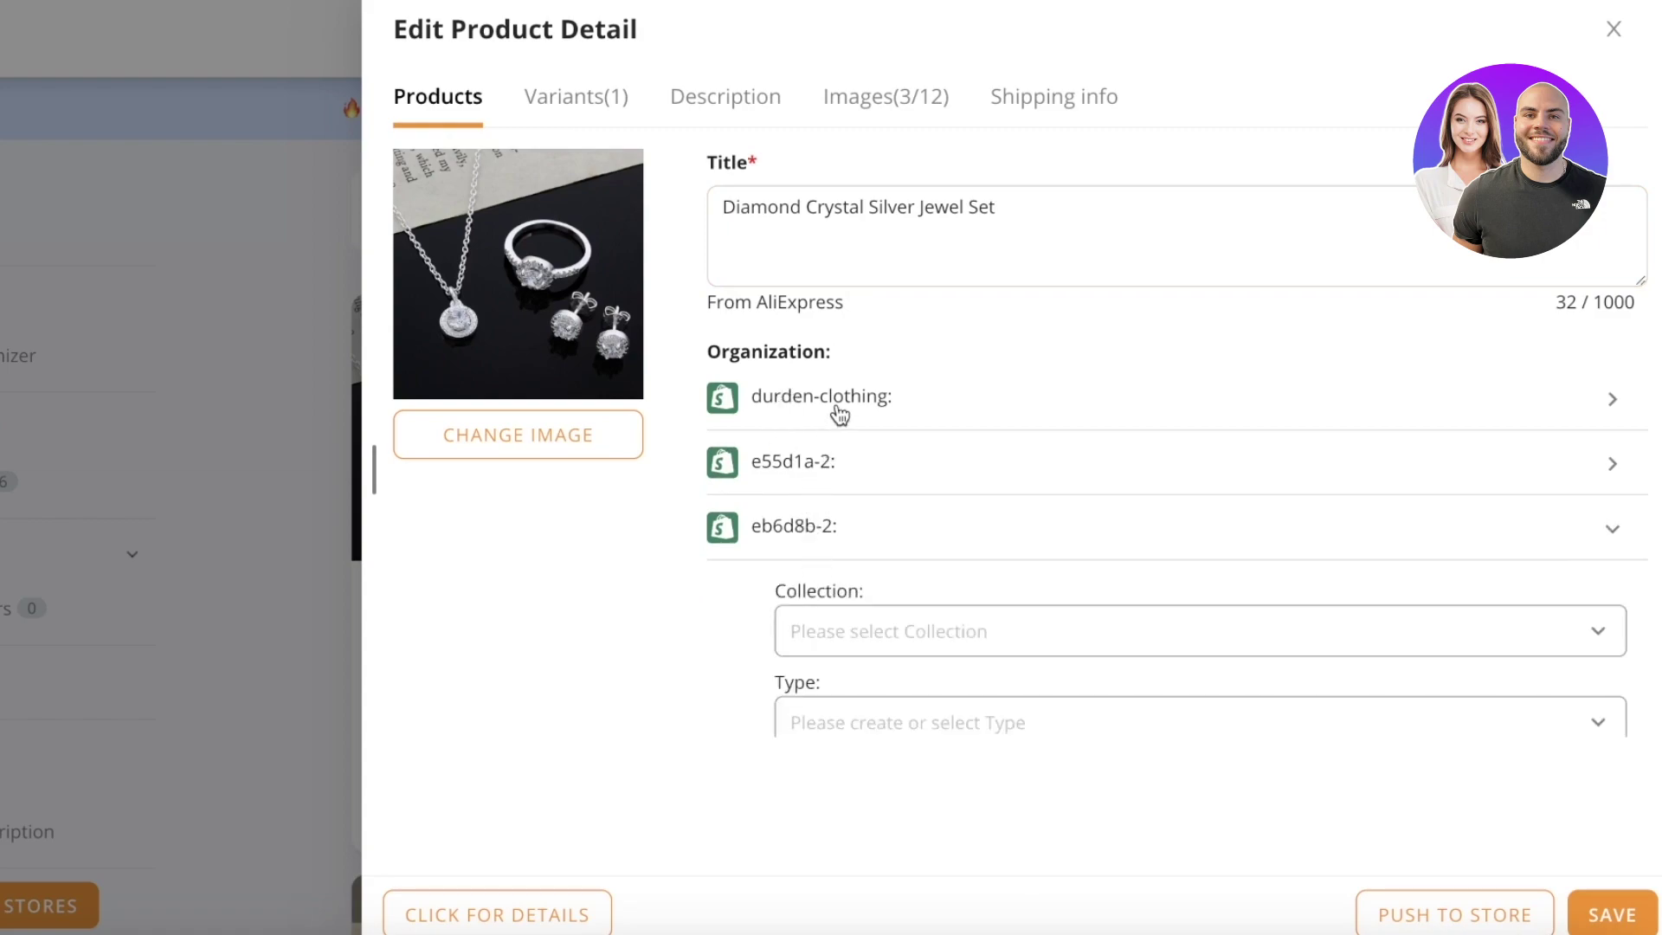
scroll(844, 476, "down", 1)
left_click(849, 544)
left_click(866, 616)
Review the e55d1a-2 and eb6d8b-2 collection settings, then show the variant priced at 2.95
left_click(794, 409)
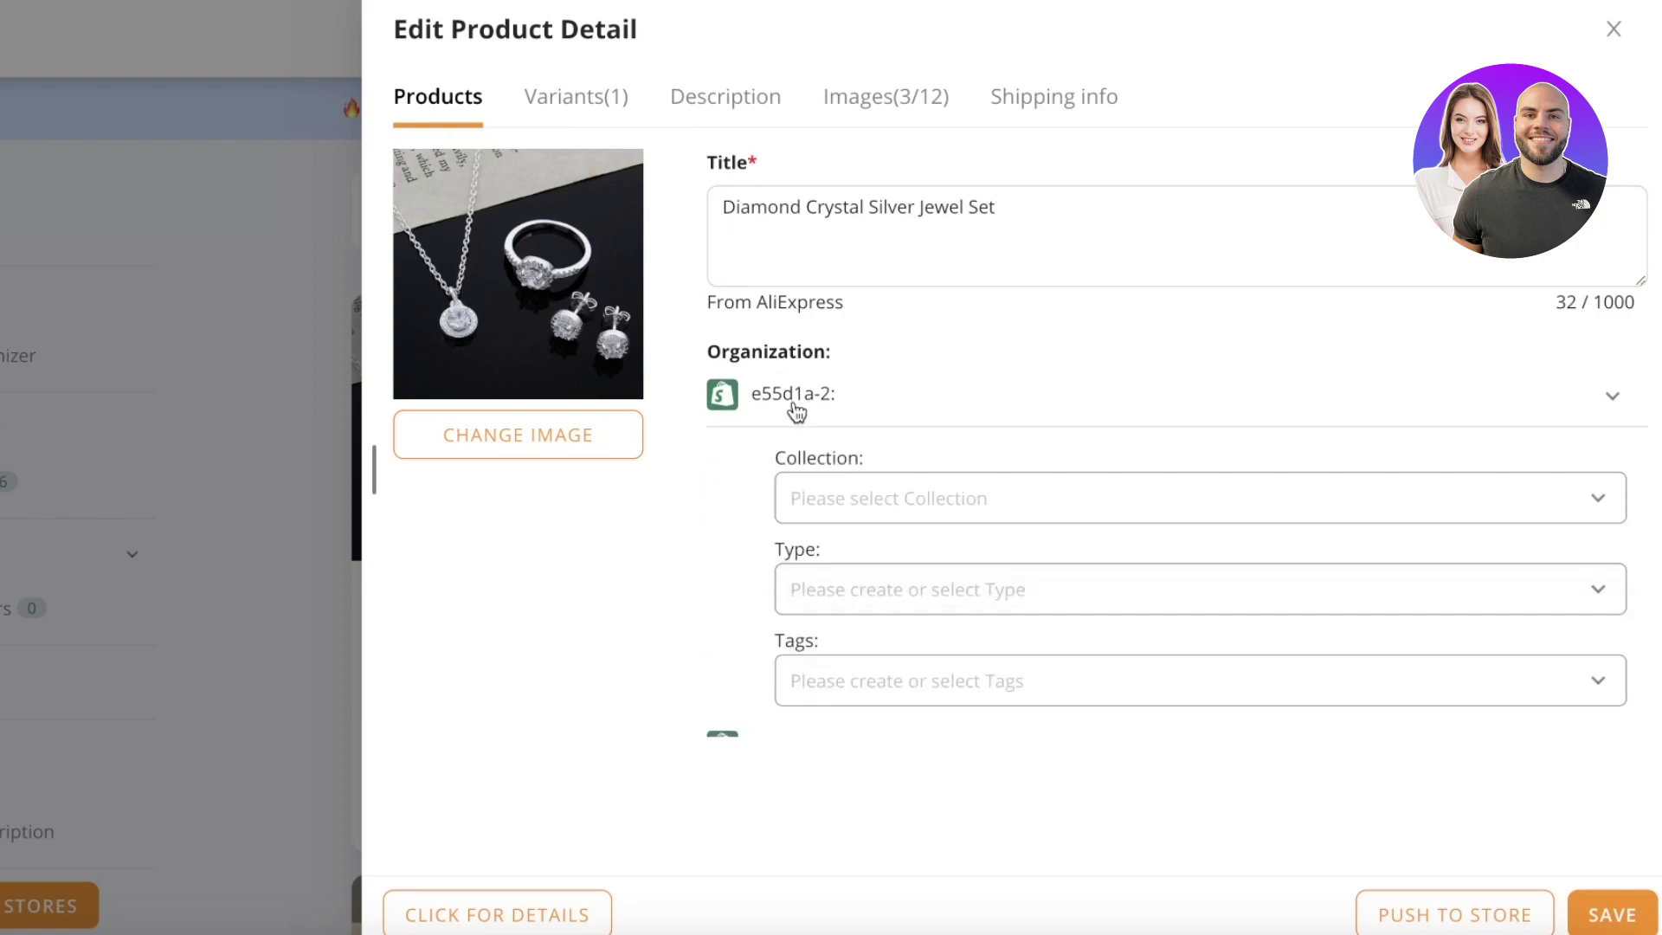
left_click(886, 504)
left_click(771, 388)
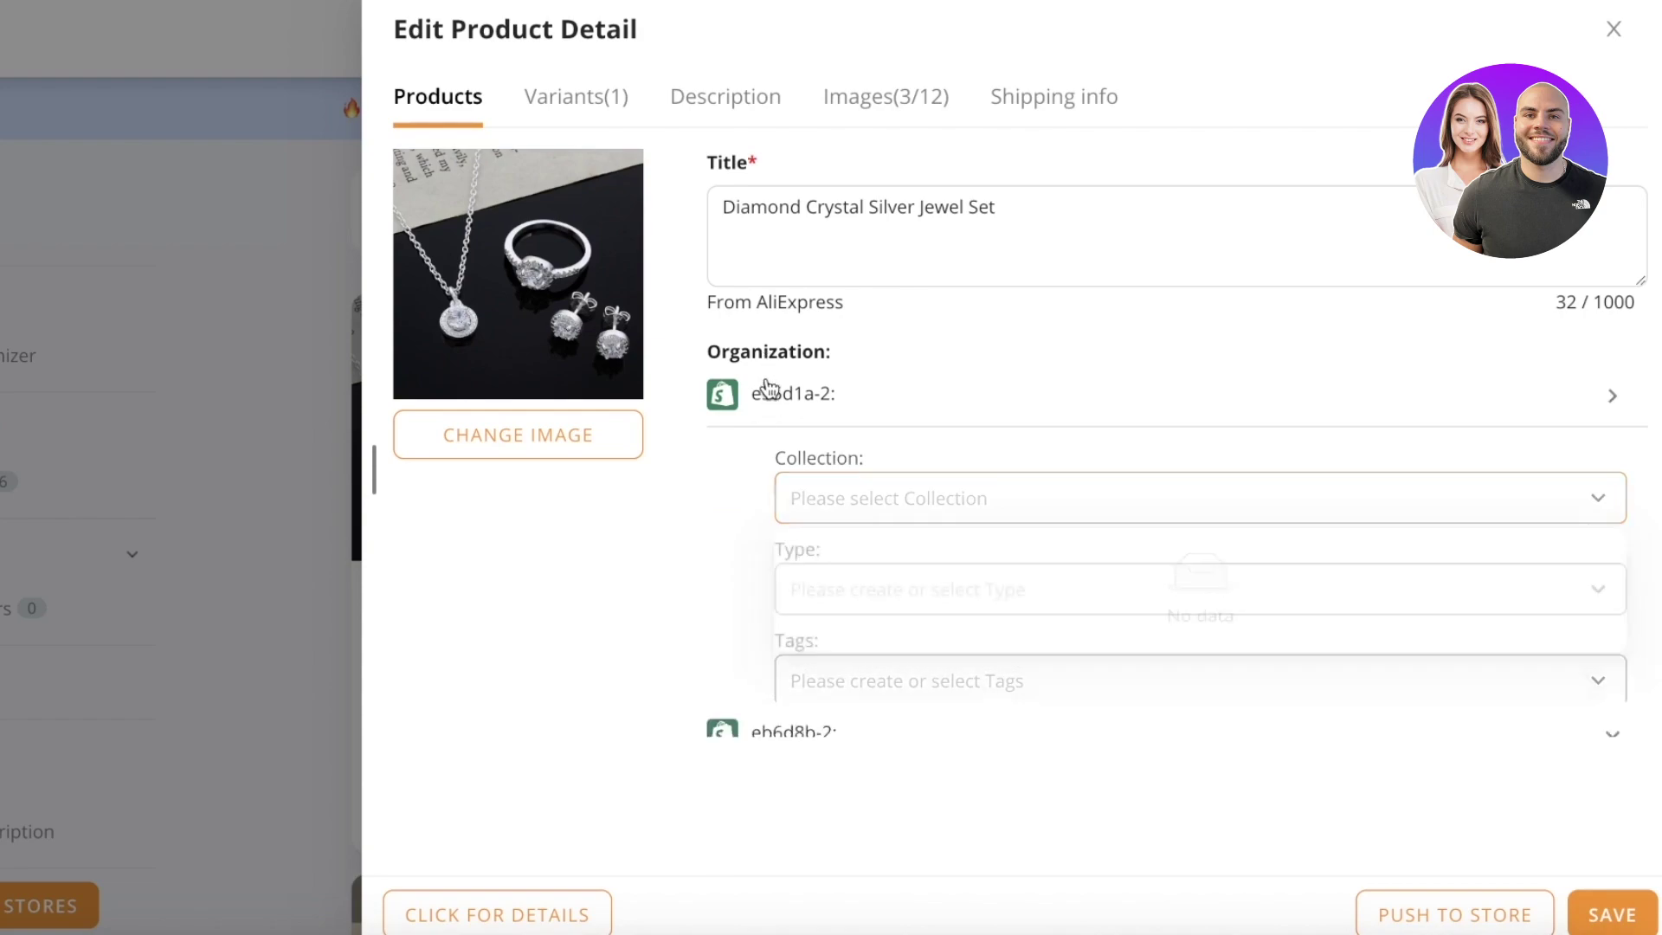
left_click(856, 474)
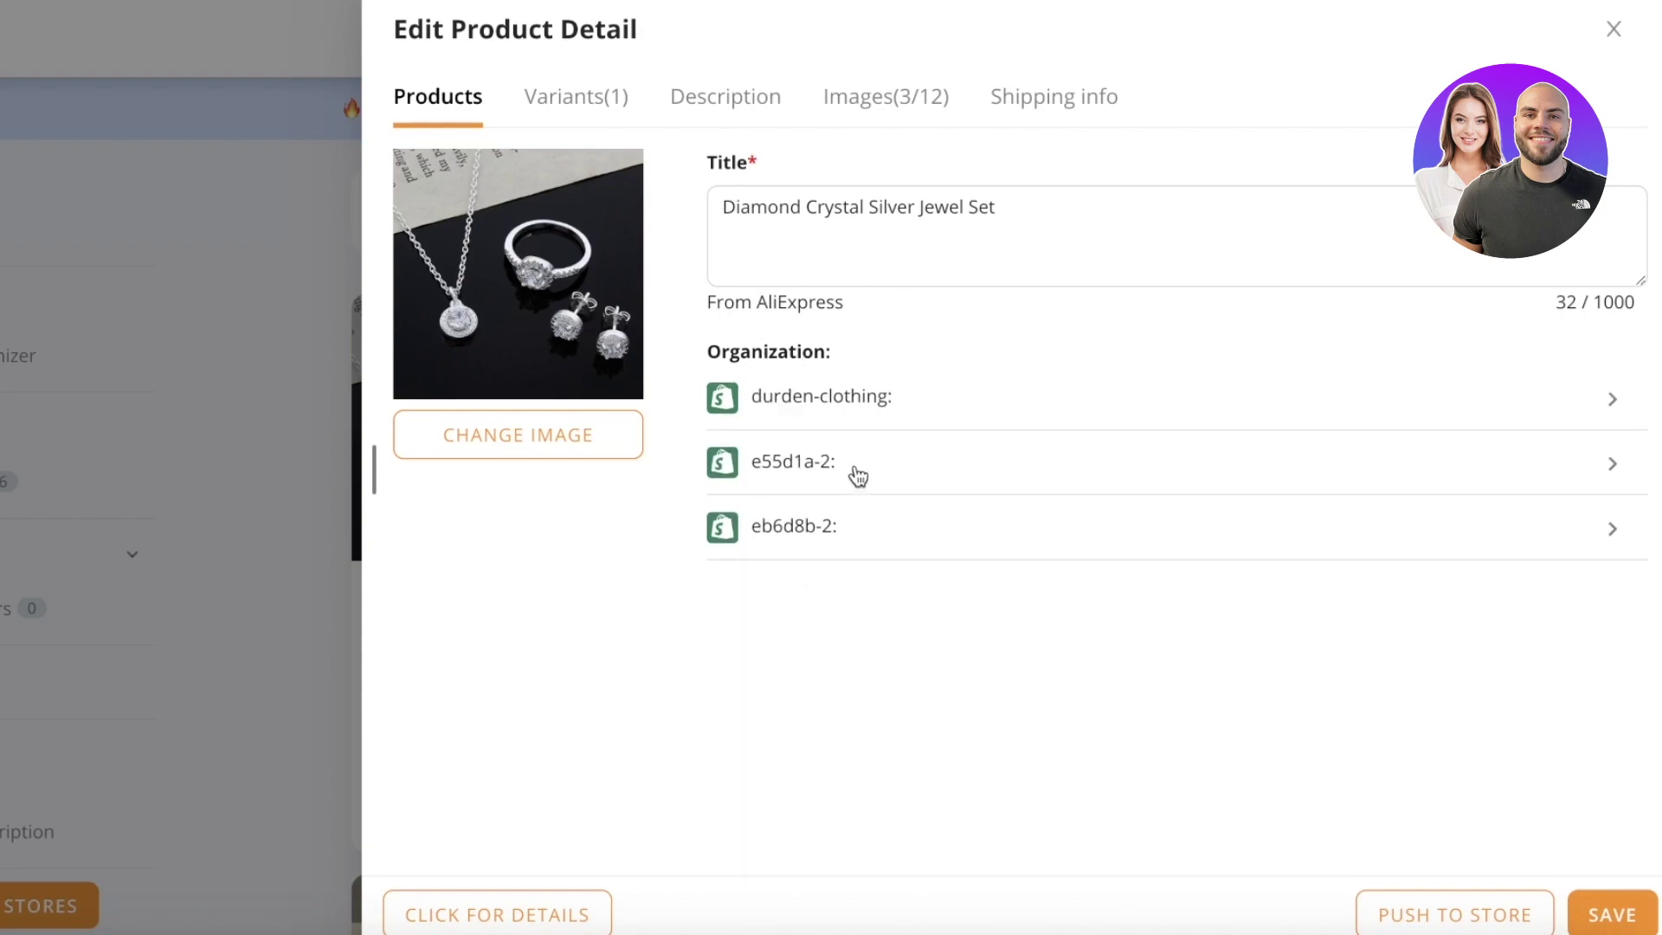
left_click(847, 526)
left_click(853, 528)
left_click(892, 578)
left_click(933, 542)
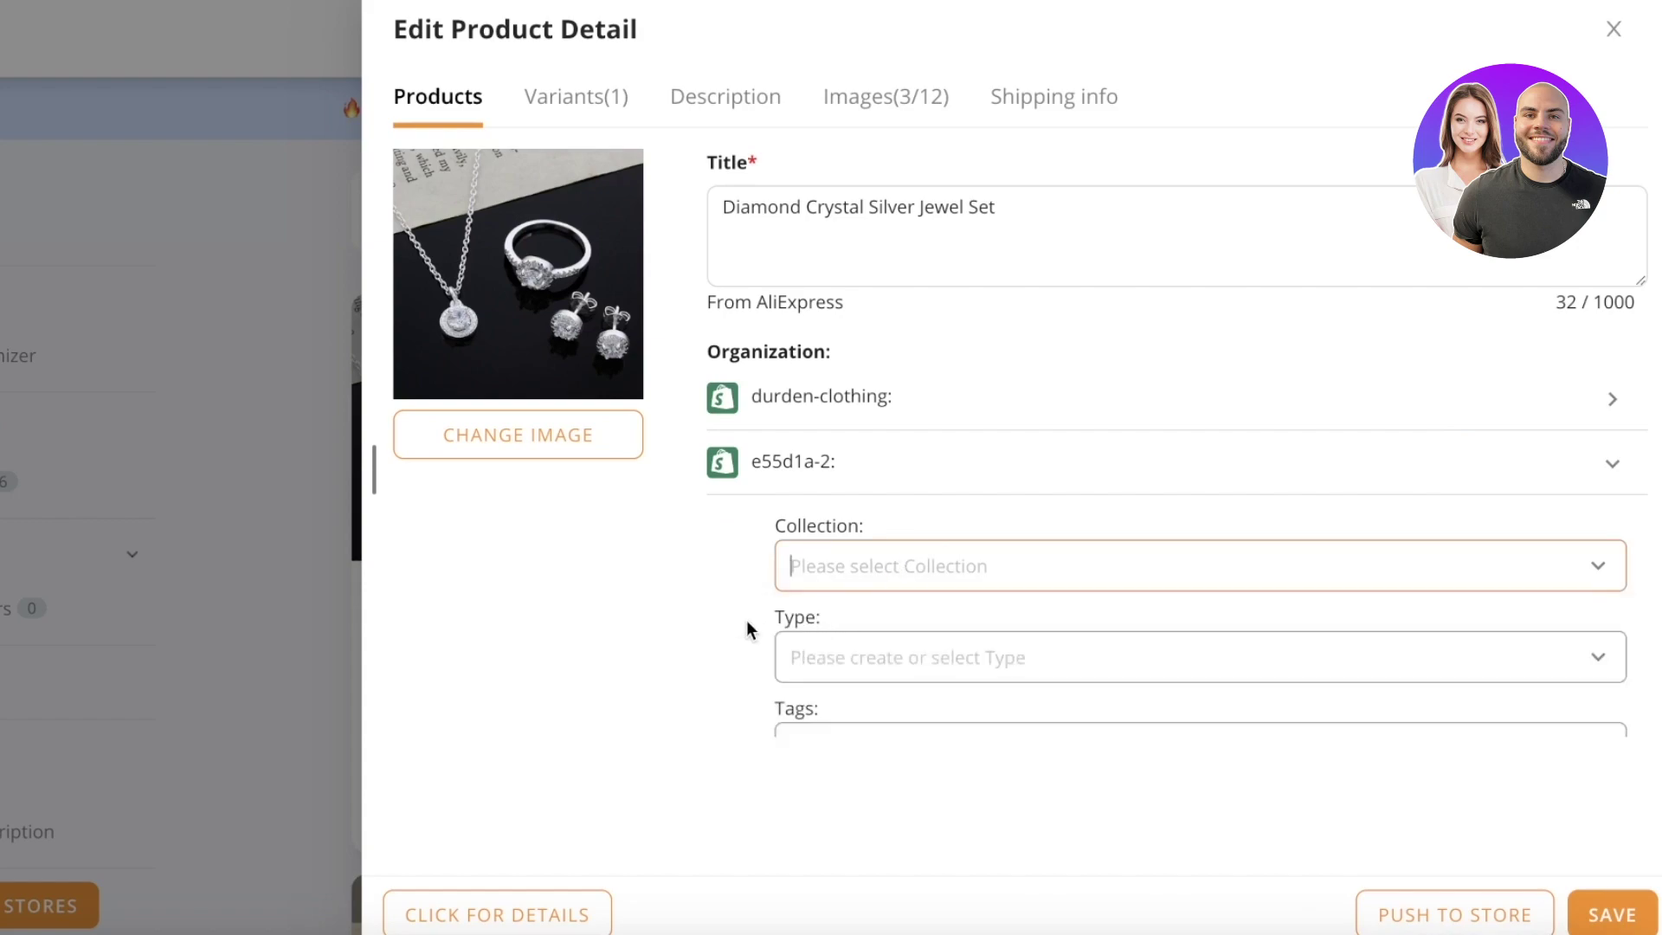
left_click(808, 478)
left_click(819, 554)
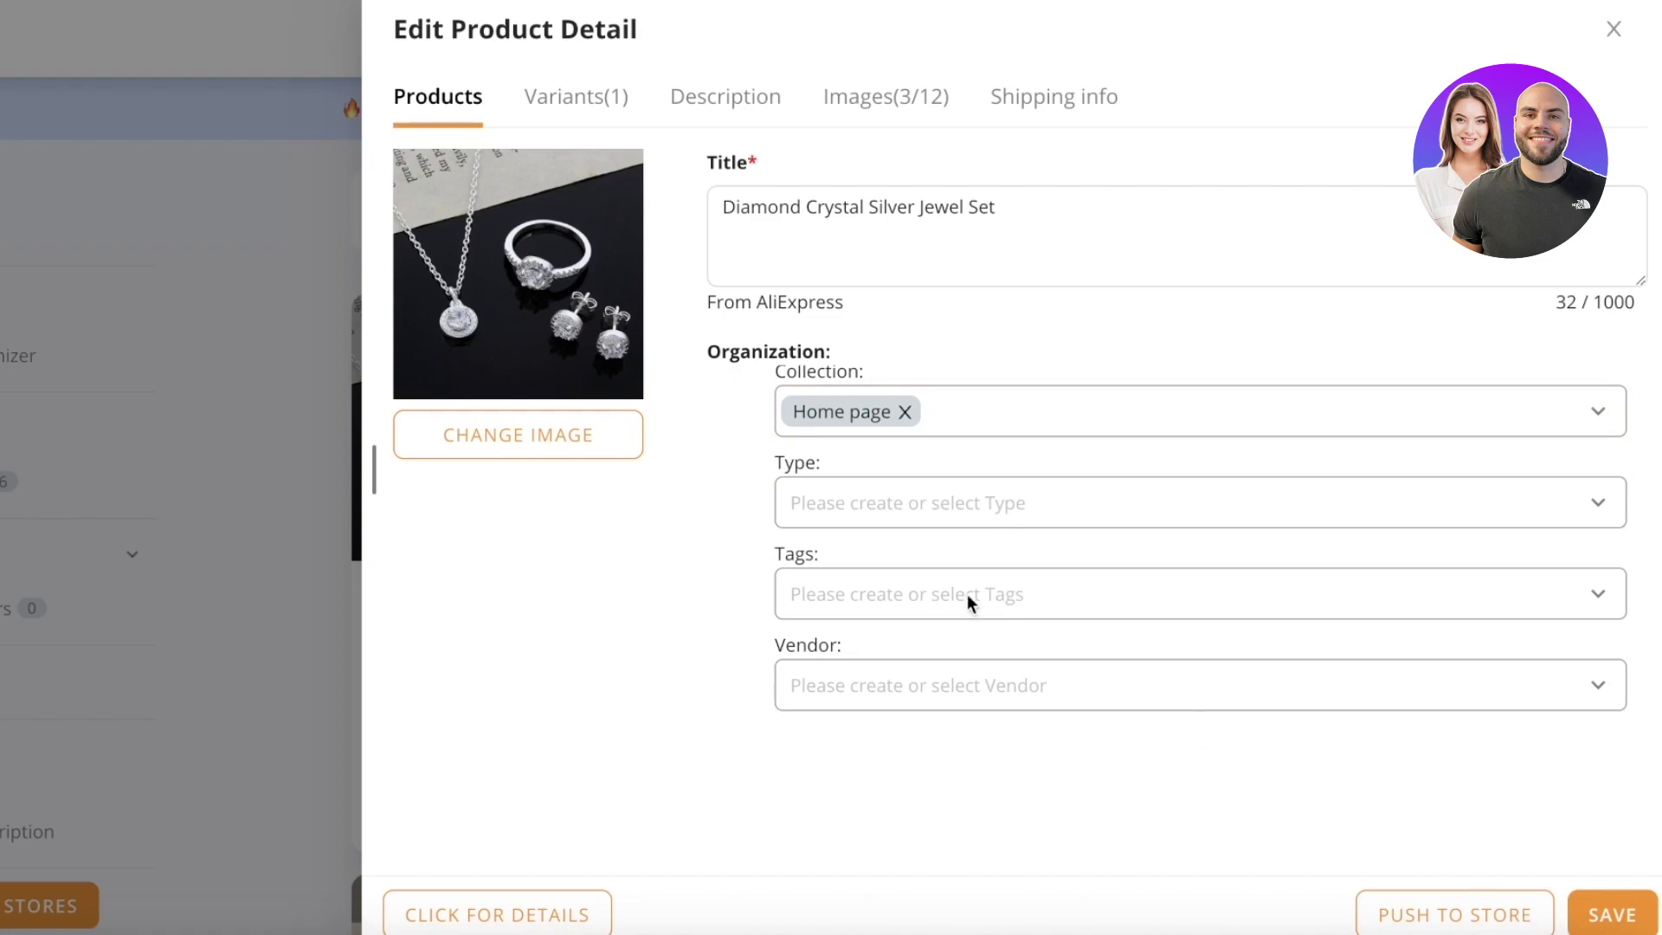
left_click(596, 117)
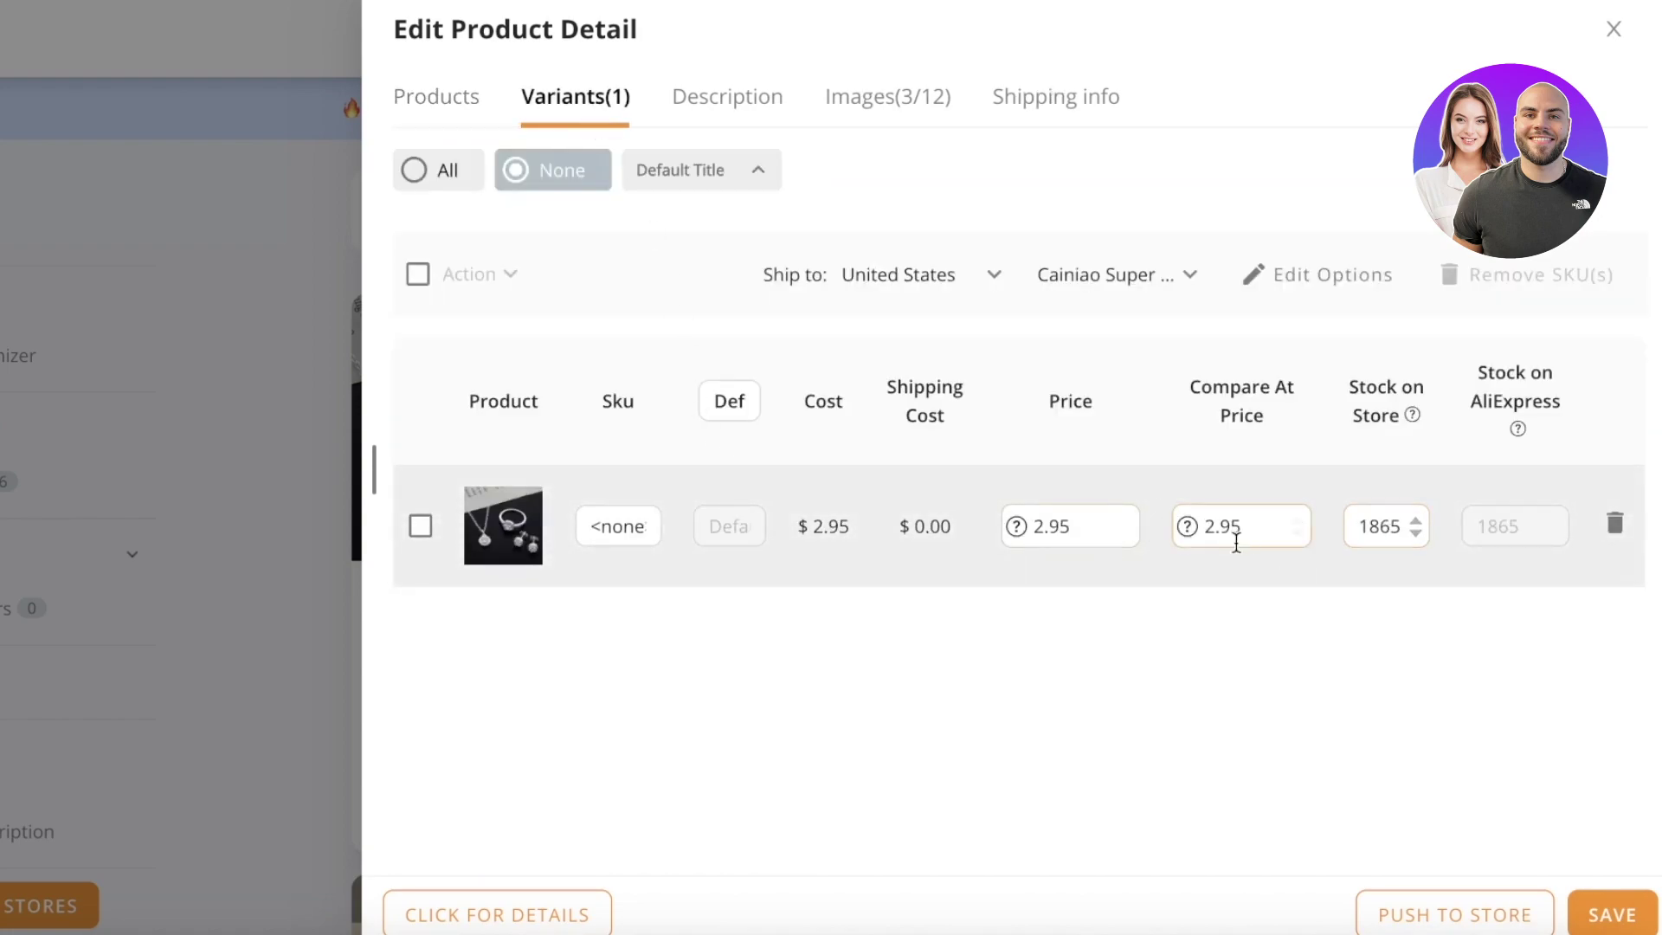
Change the jewel set's price from 2.95 to 30.00 and compare-at price to 31.00, then save
double_click(1064, 523)
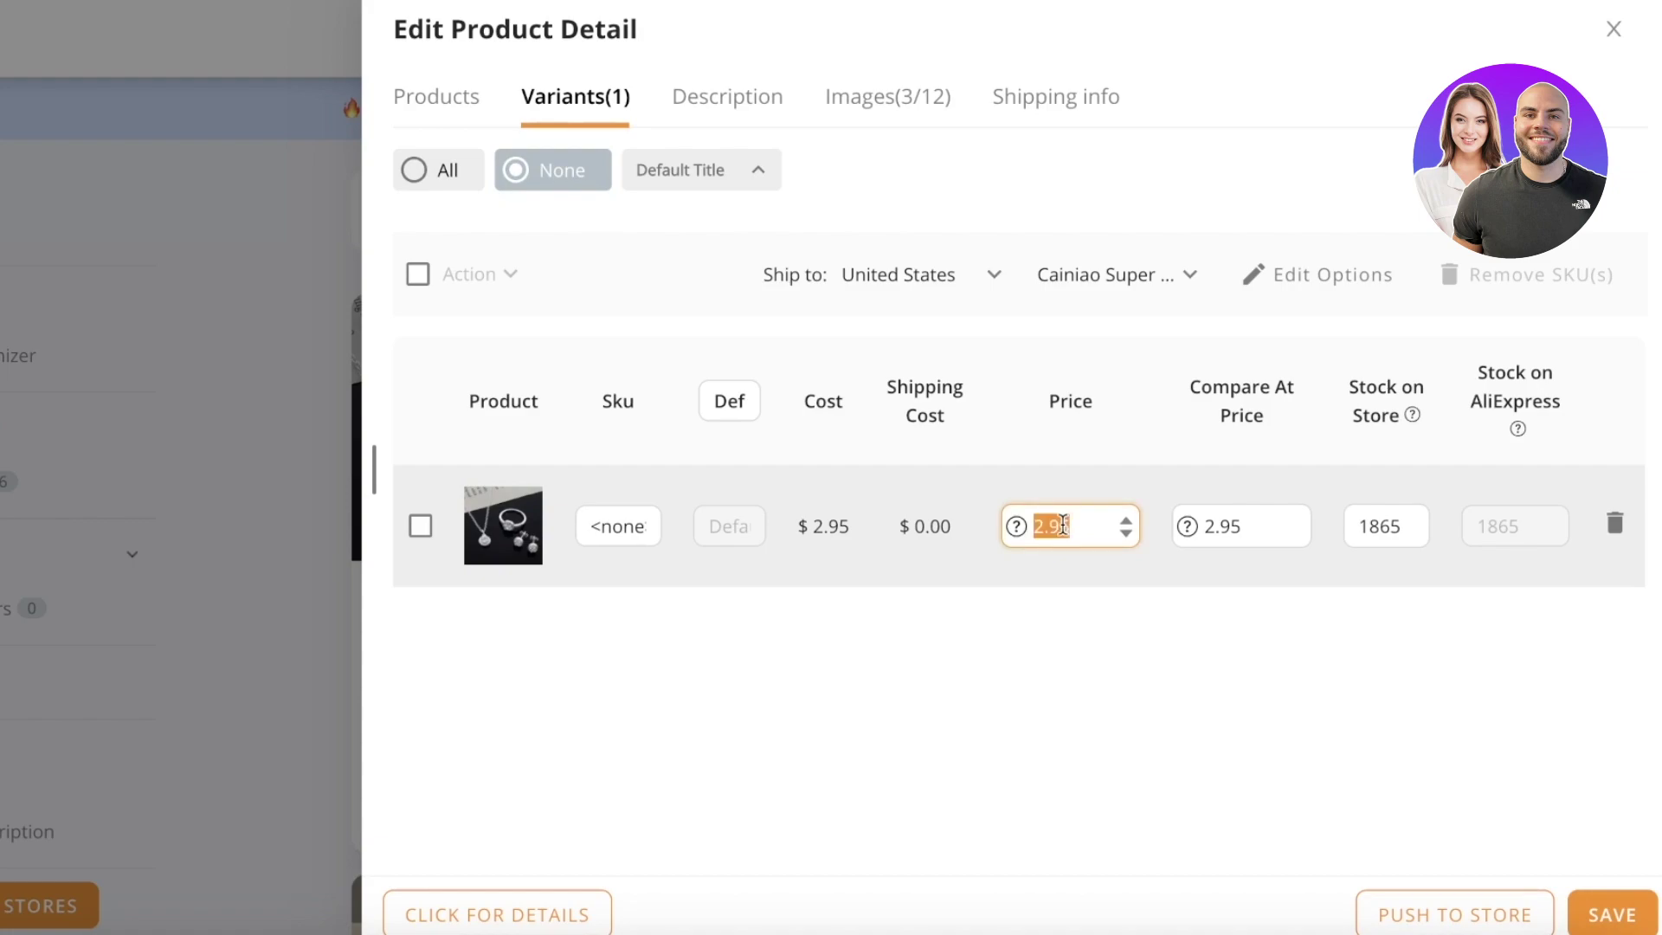
type("30")
left_click(1049, 624)
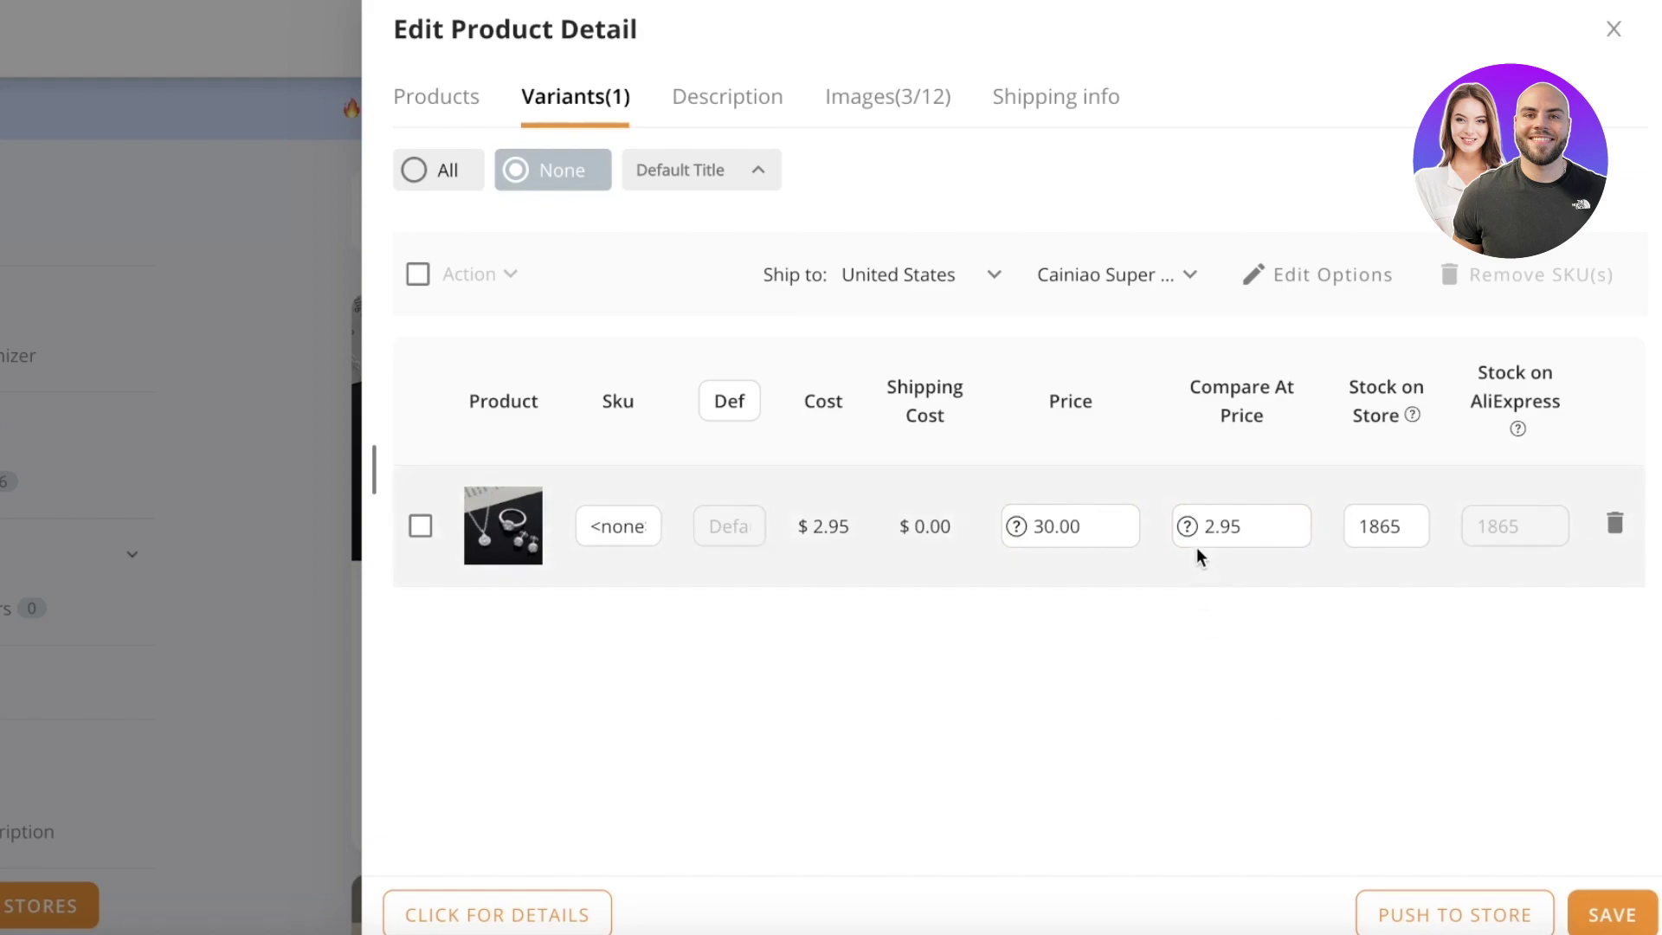
double_click(1220, 526)
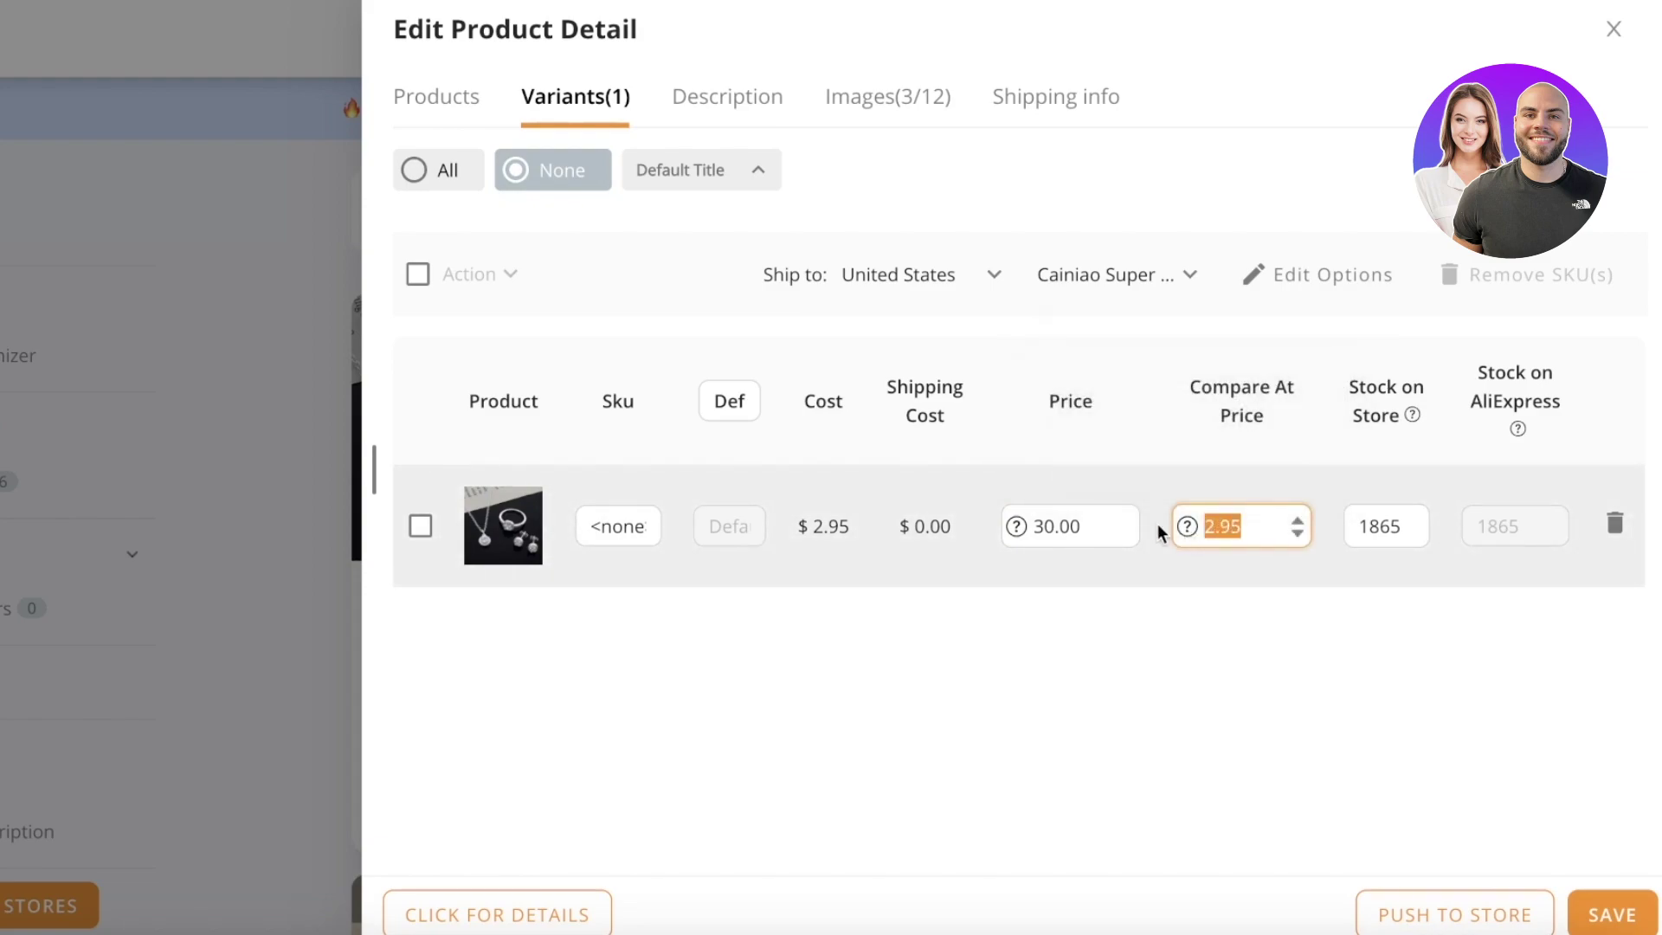
mouse_move(1193, 532)
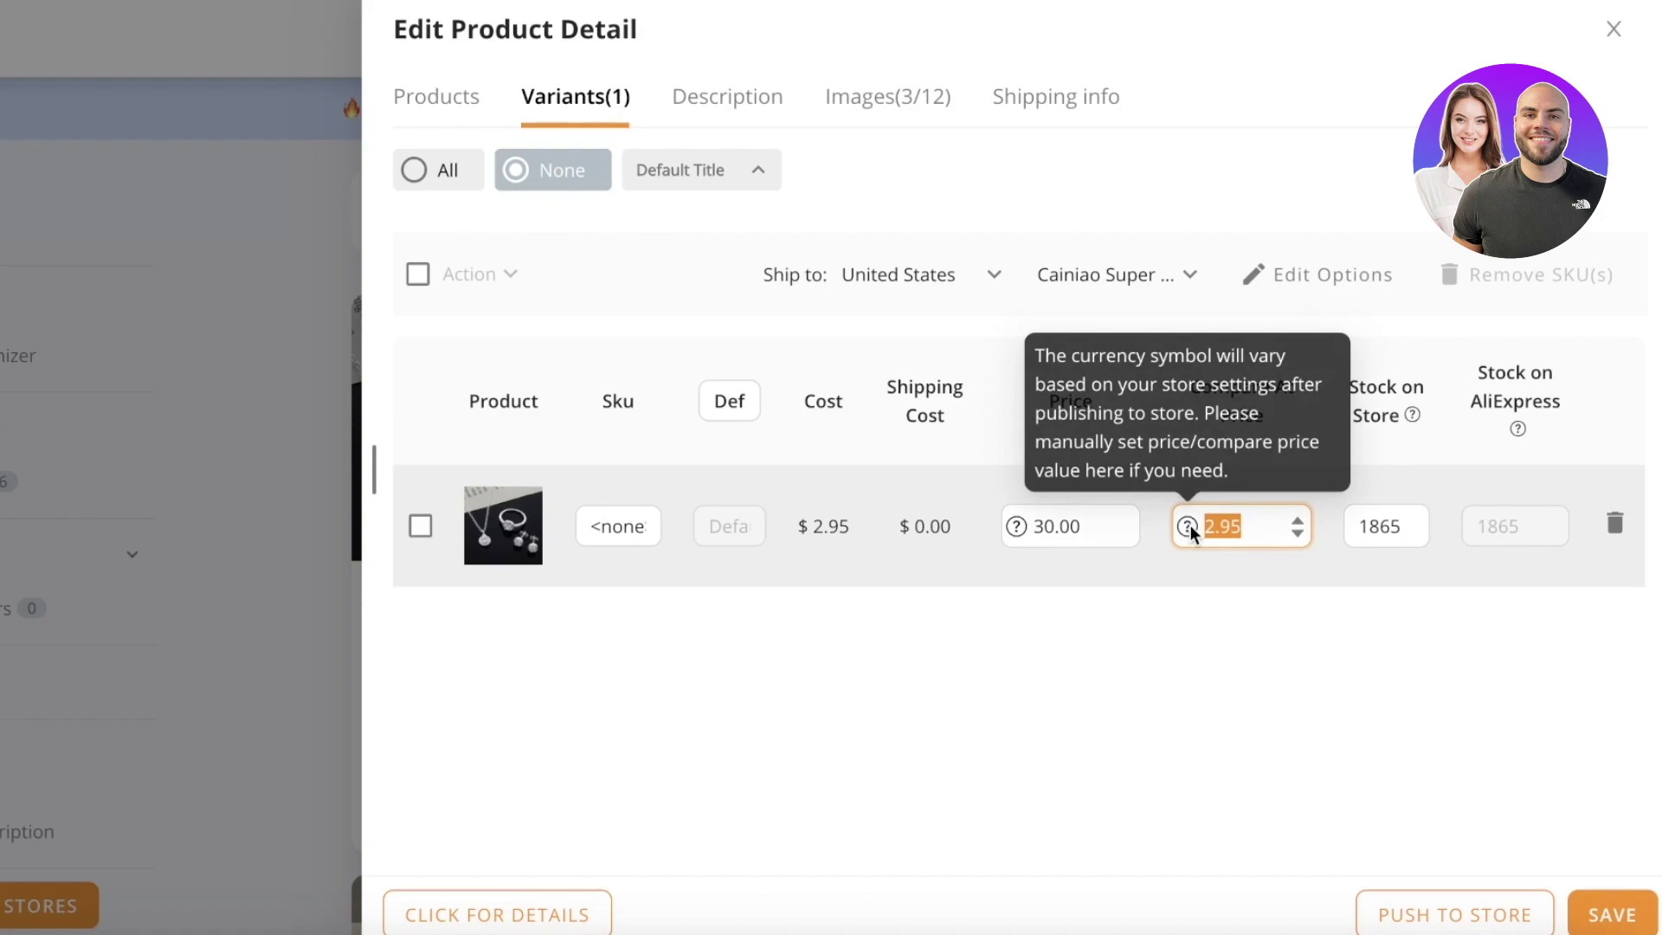
type("31")
left_click(1588, 915)
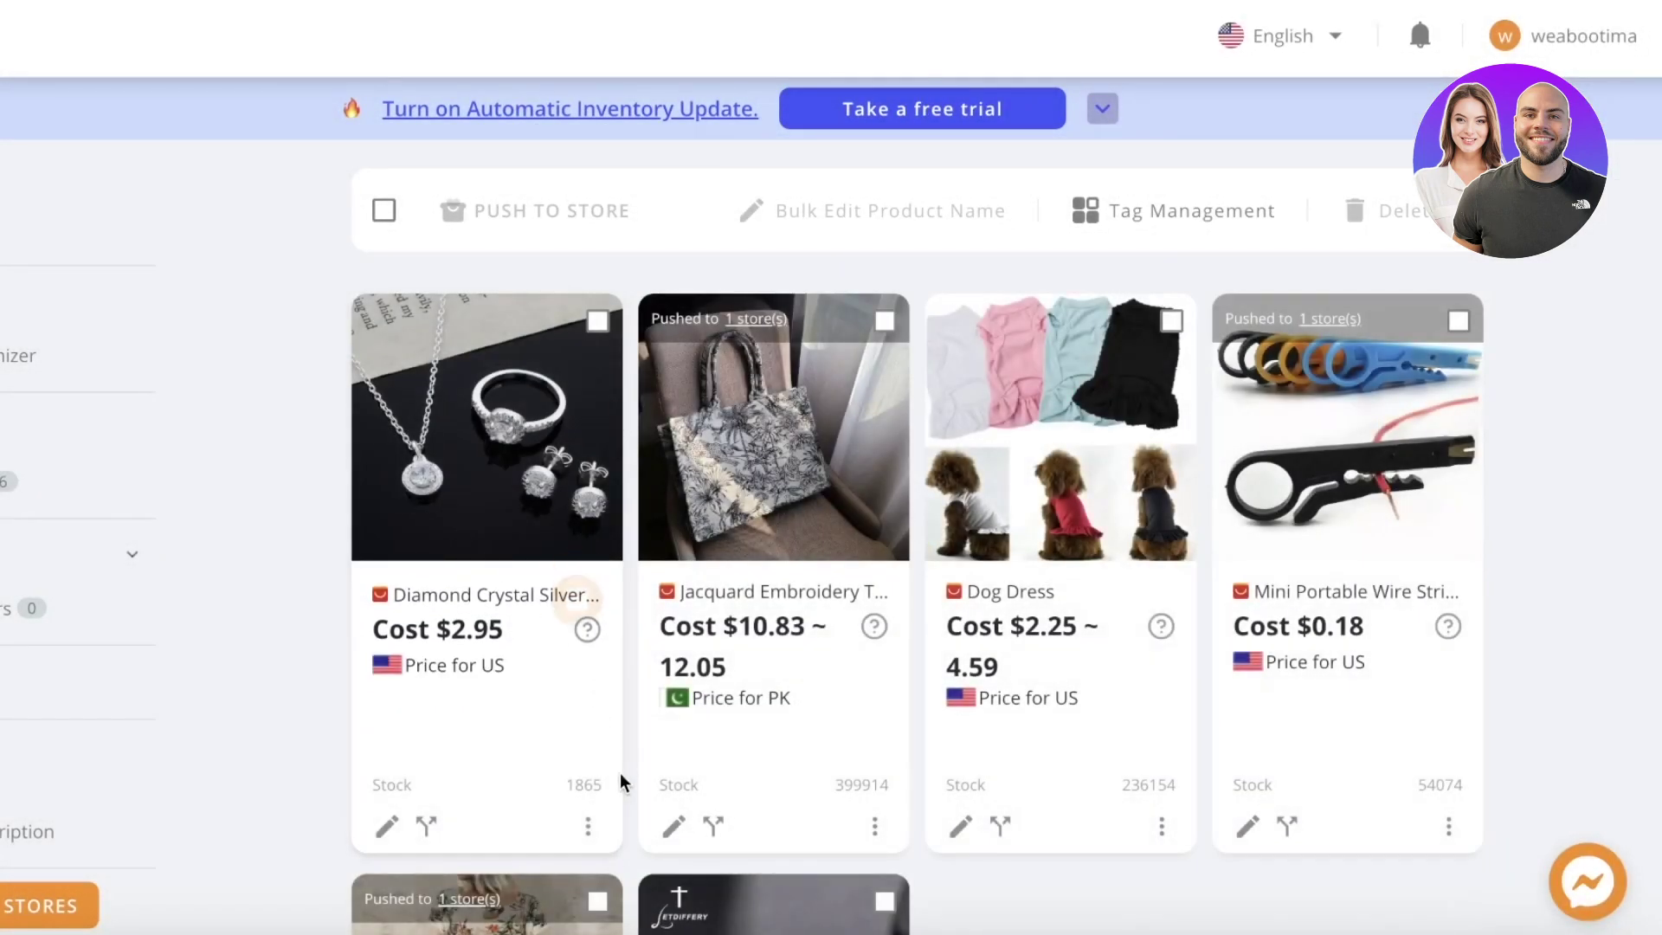
Push the Diamond Crystal Silver Jewel Set to the eb6d8b-2 and e55d1a-2 stores
left_click(587, 826)
left_click(475, 502)
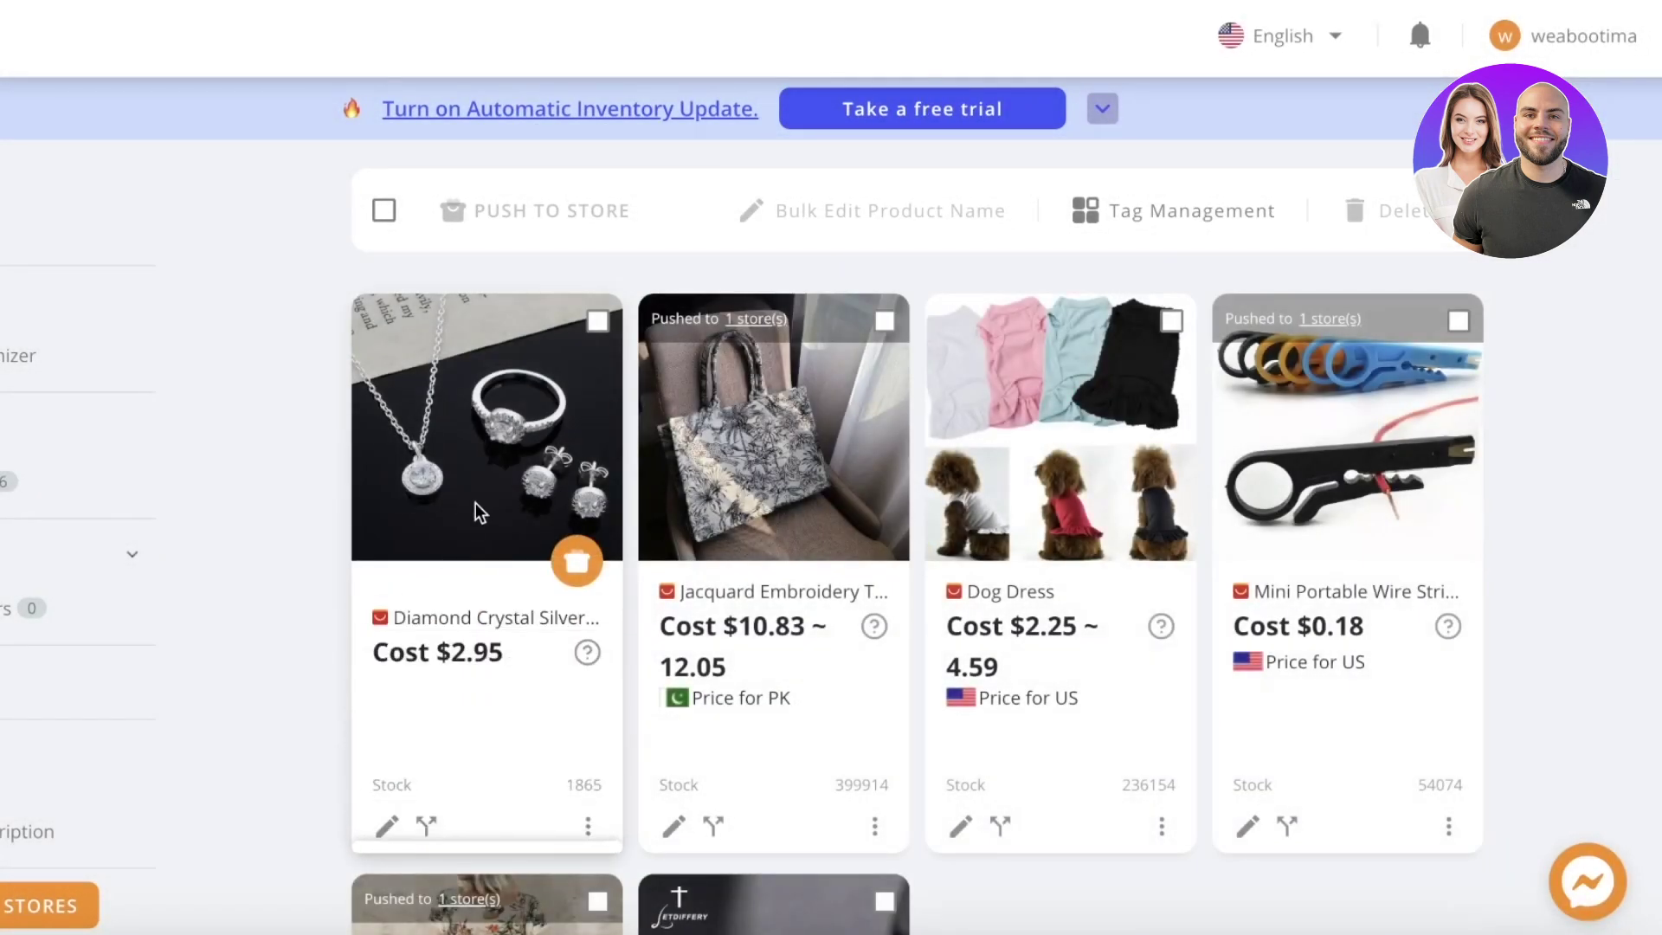
left_click(572, 573)
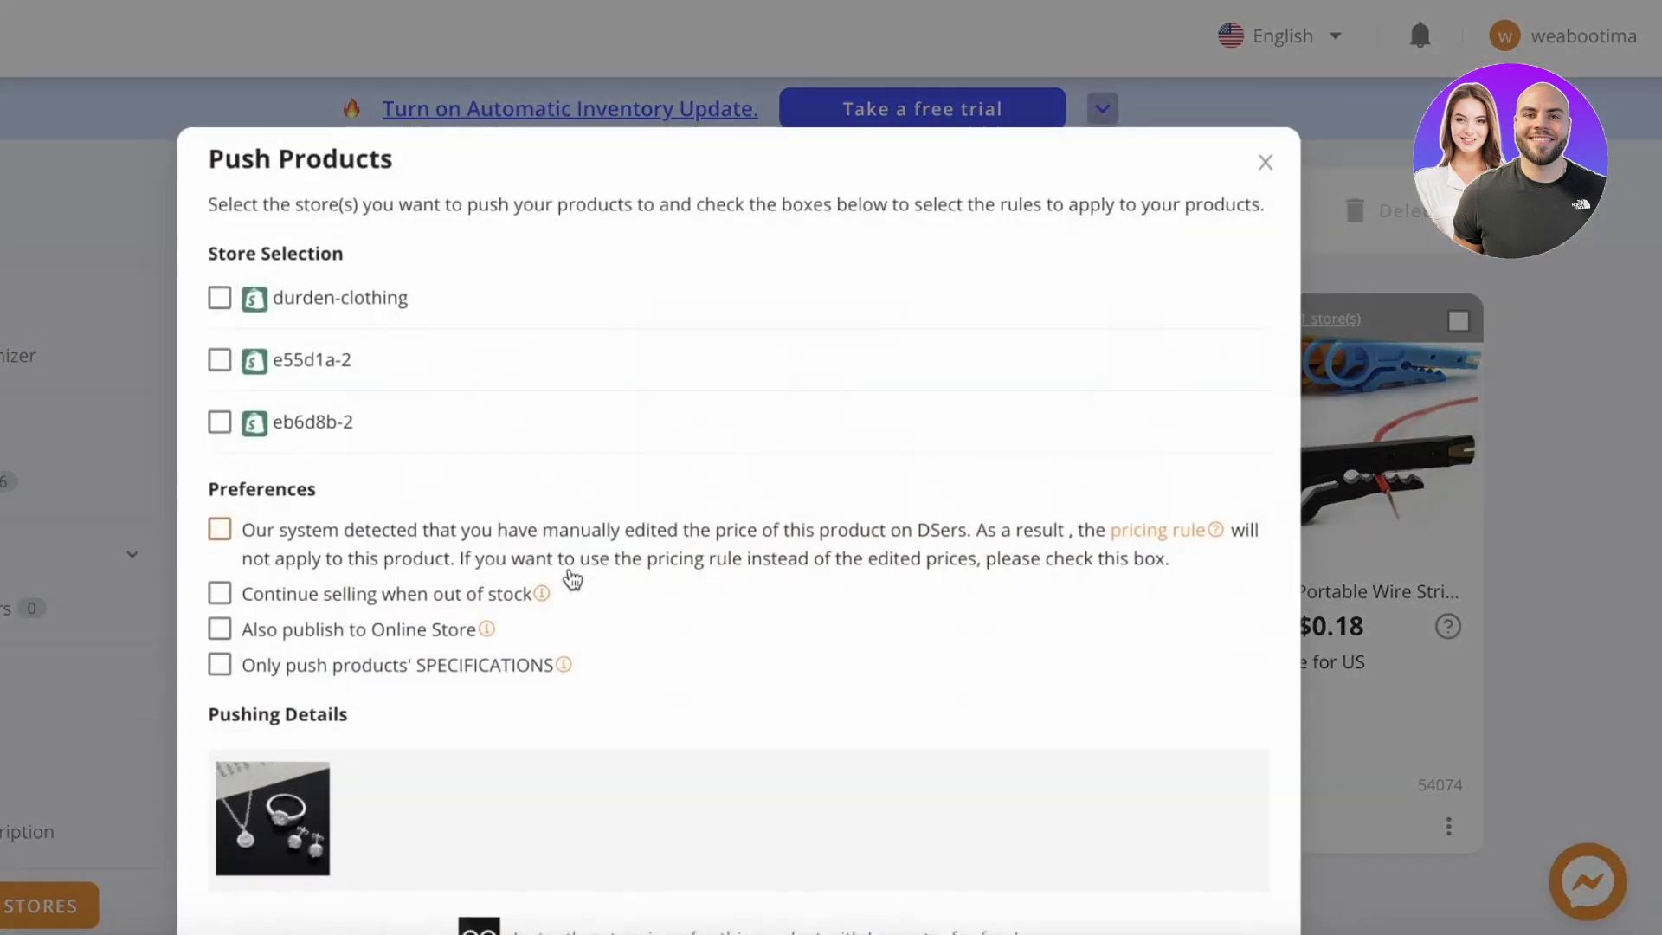
left_click(216, 420)
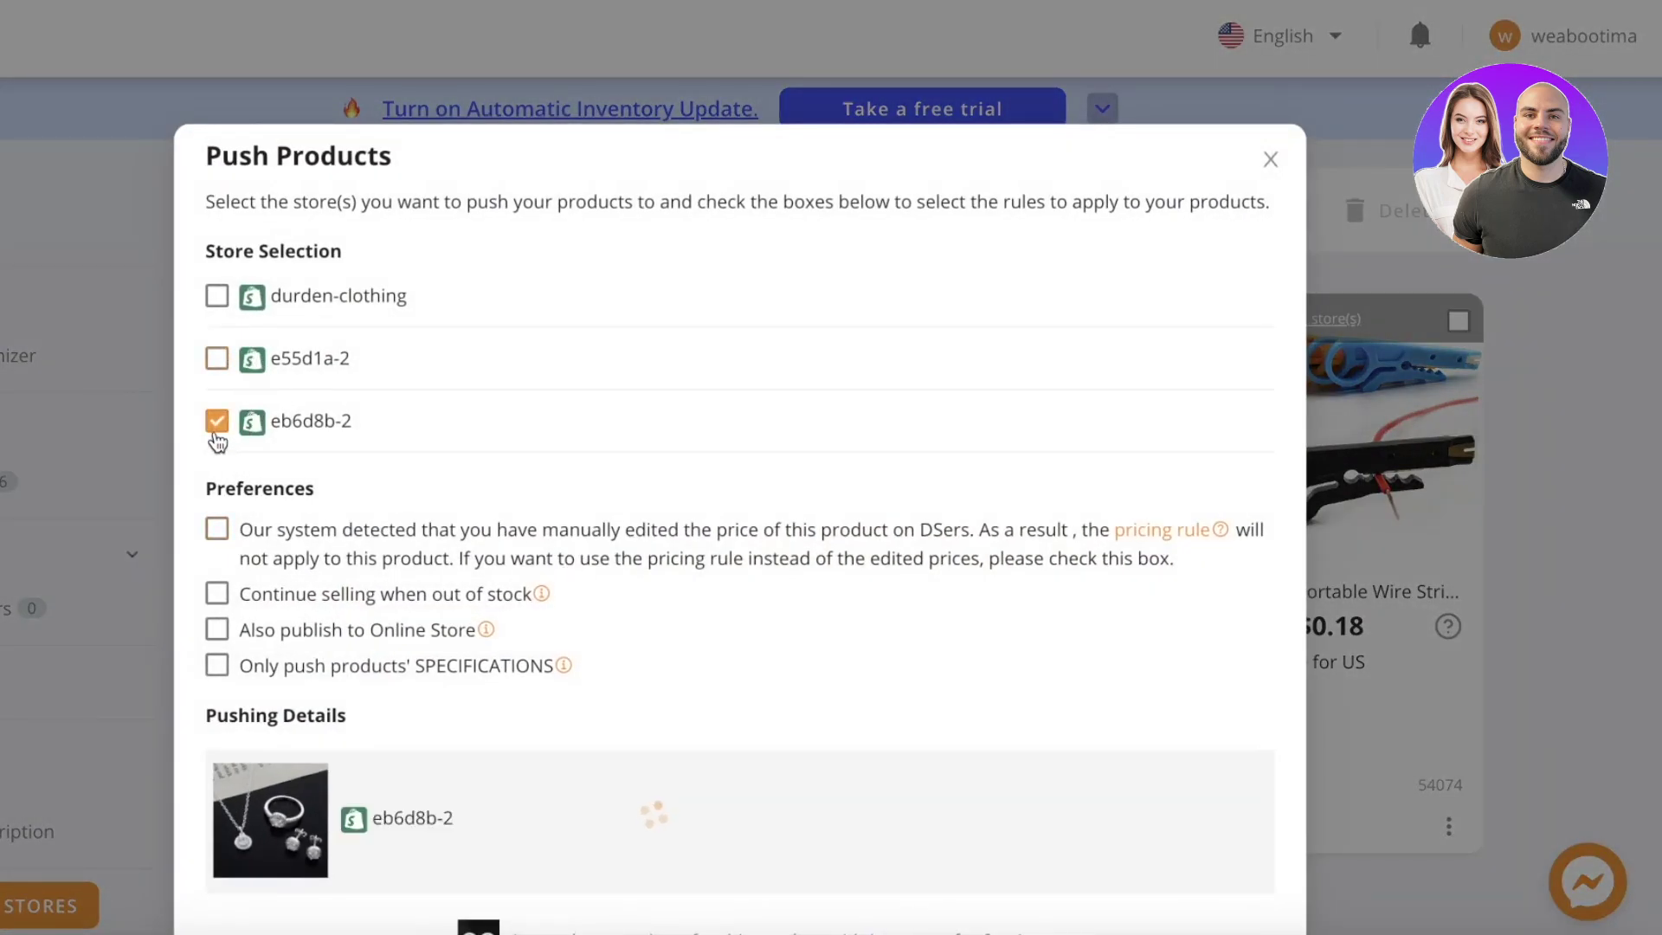
left_click(217, 359)
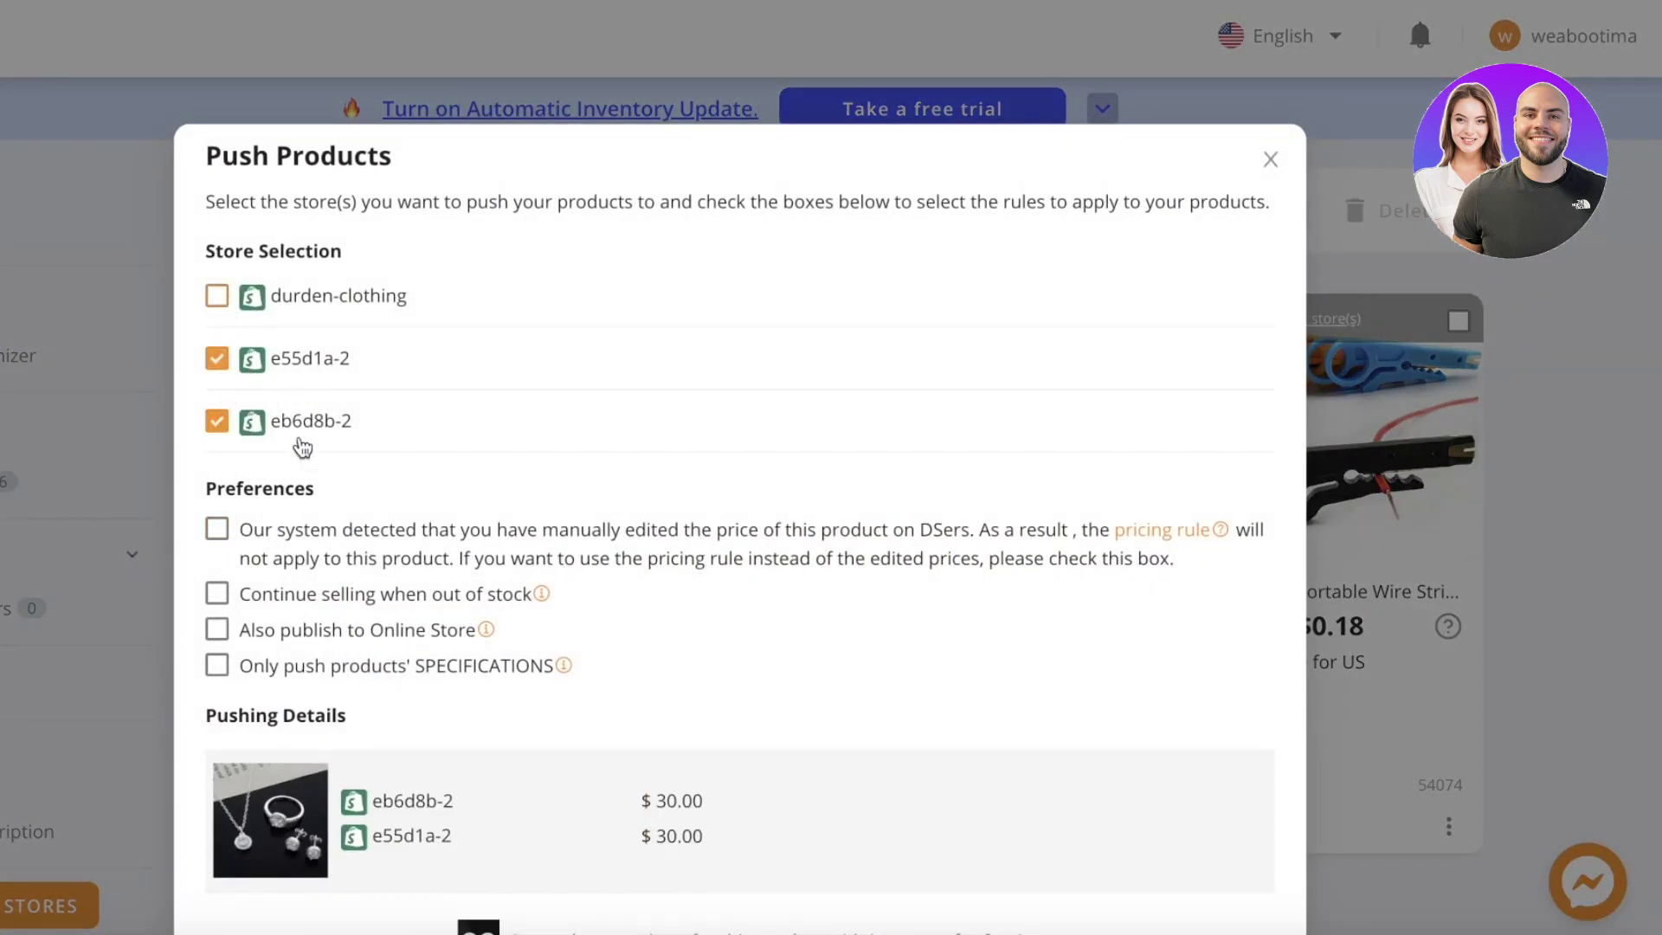
scroll(303, 449, "down", 2)
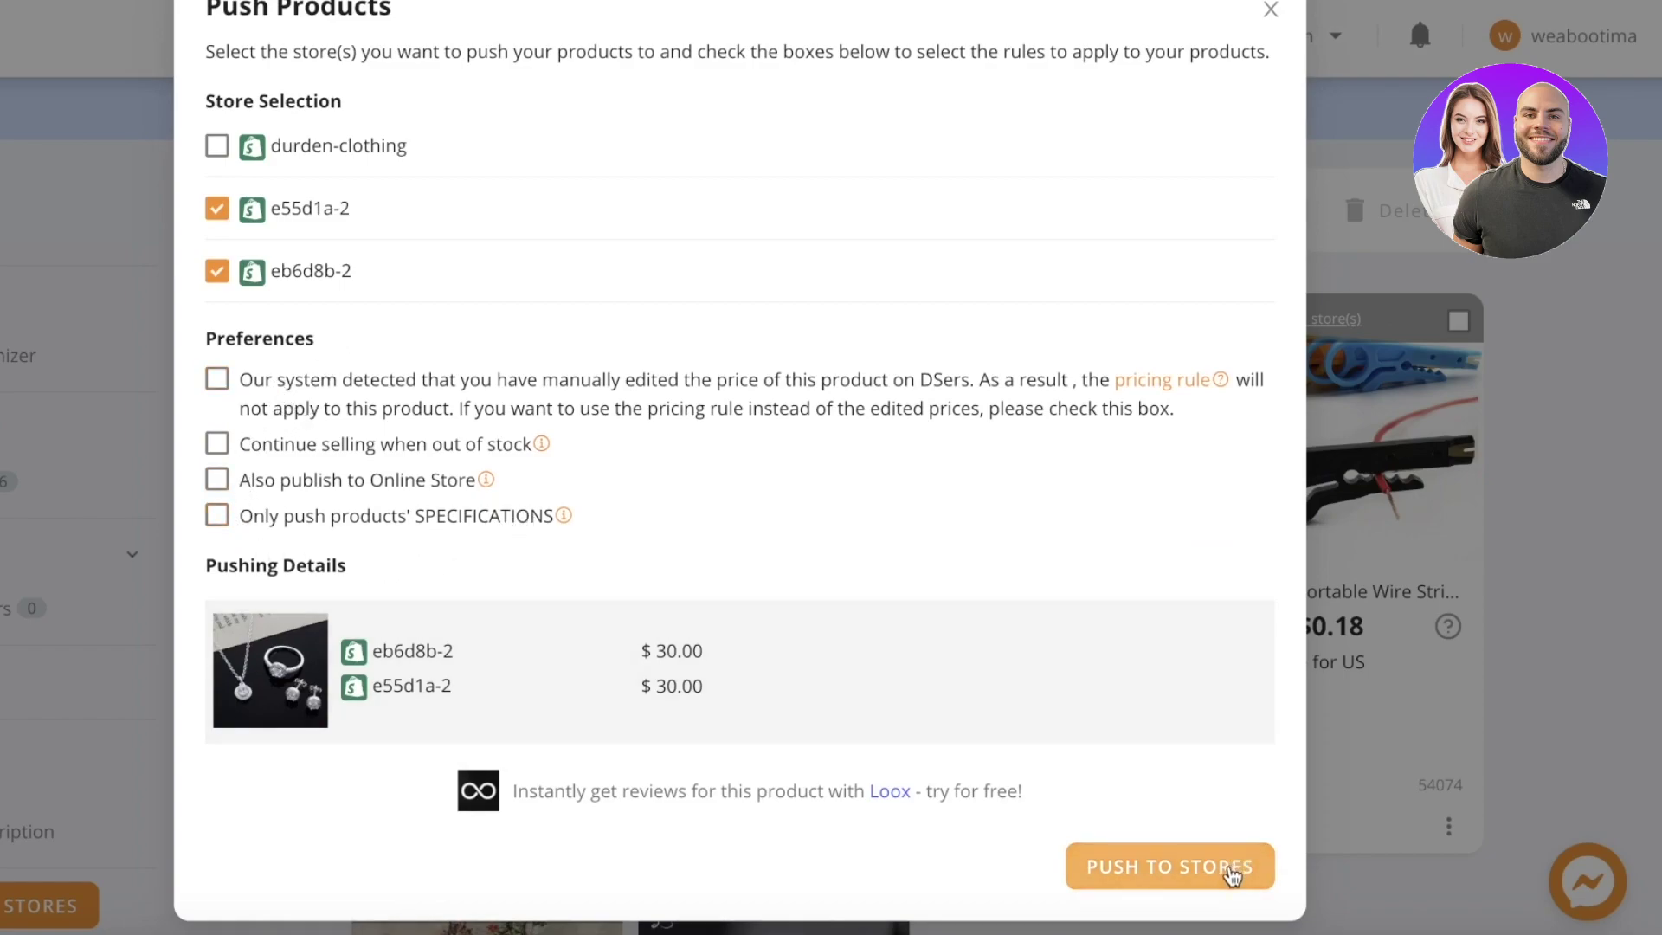
left_click(1235, 869)
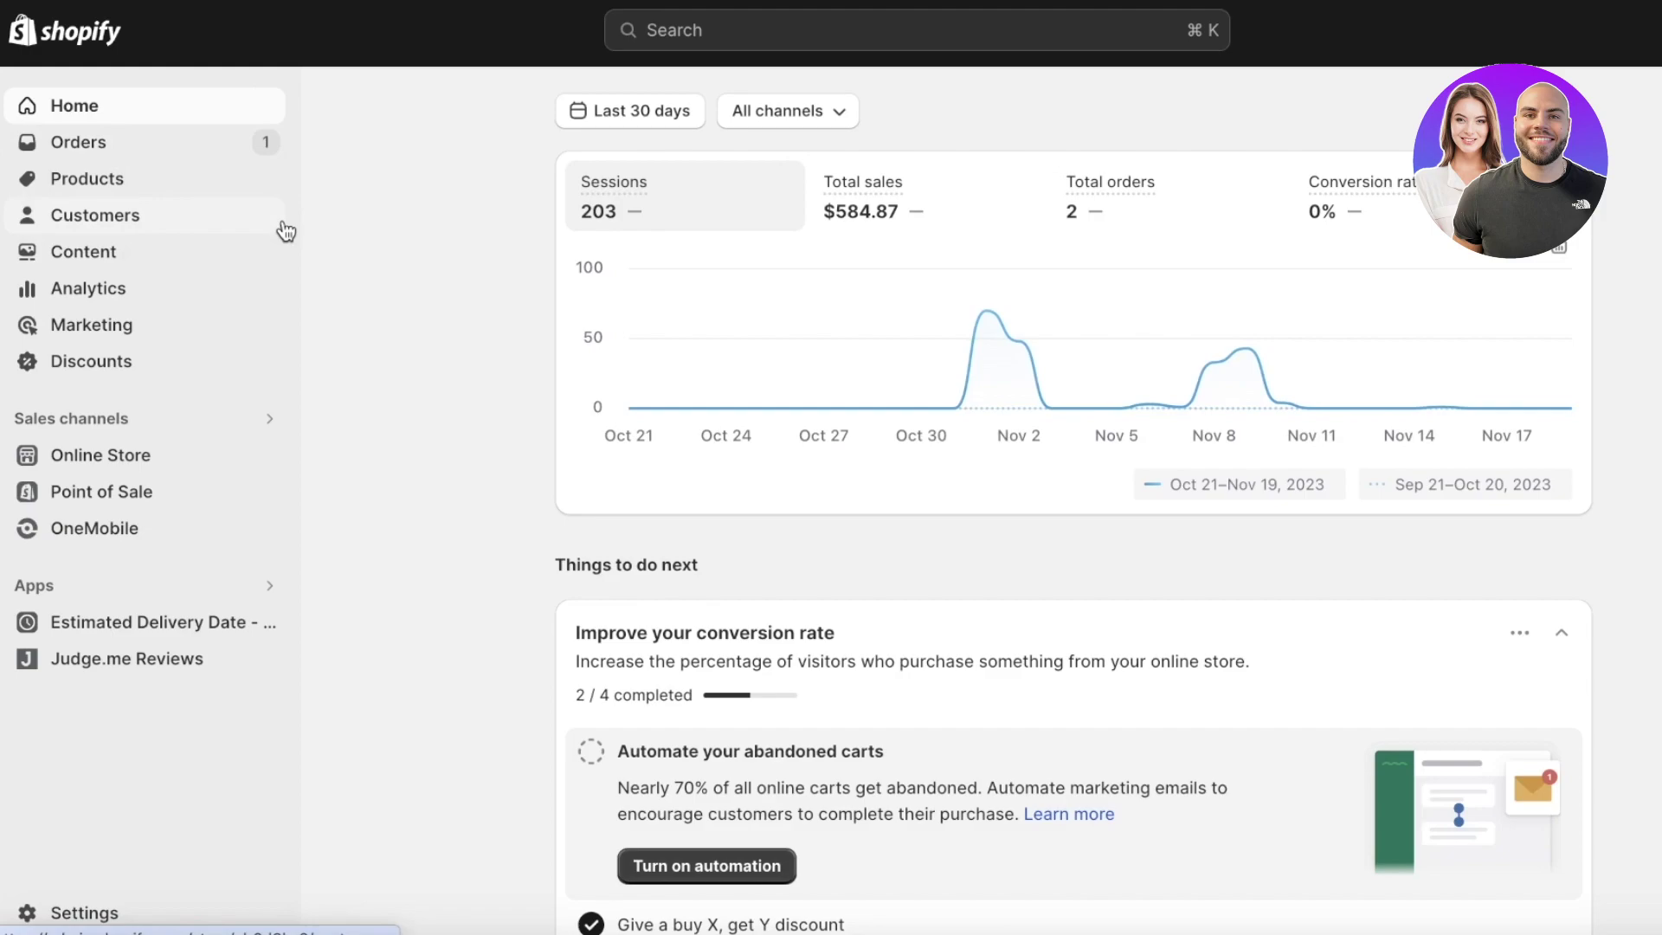
Open Shopify's Products list and check the Diamond Crystal Silver Jewel Set is listed as Active
left_click(229, 183)
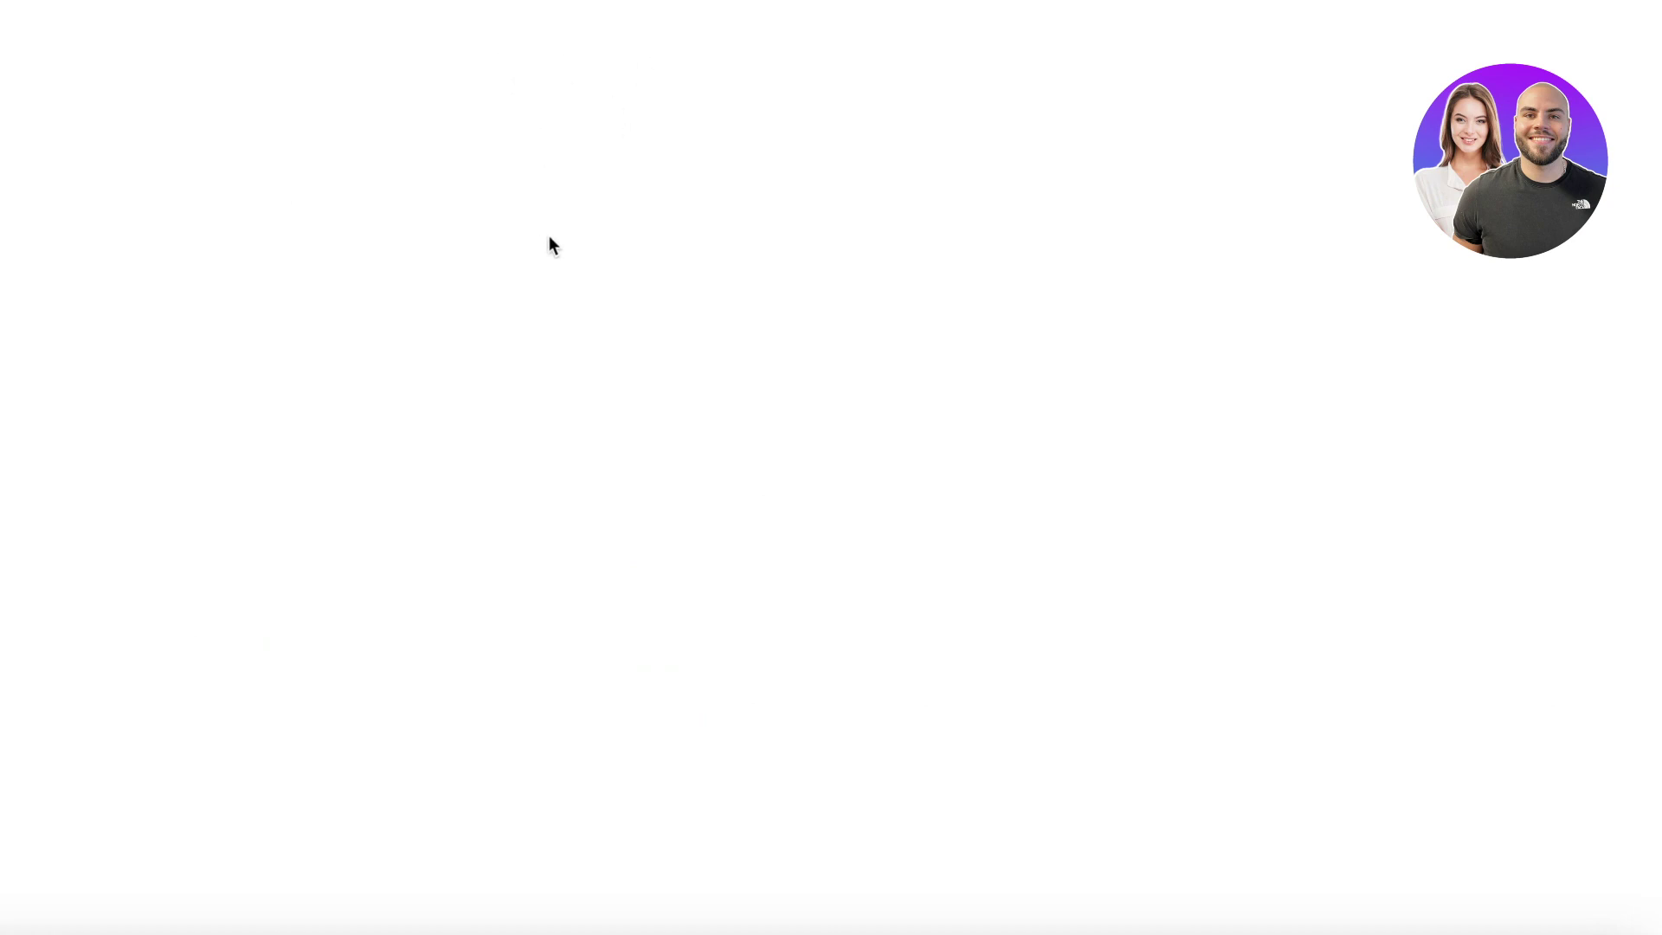
scroll(1239, 444, "down", 10)
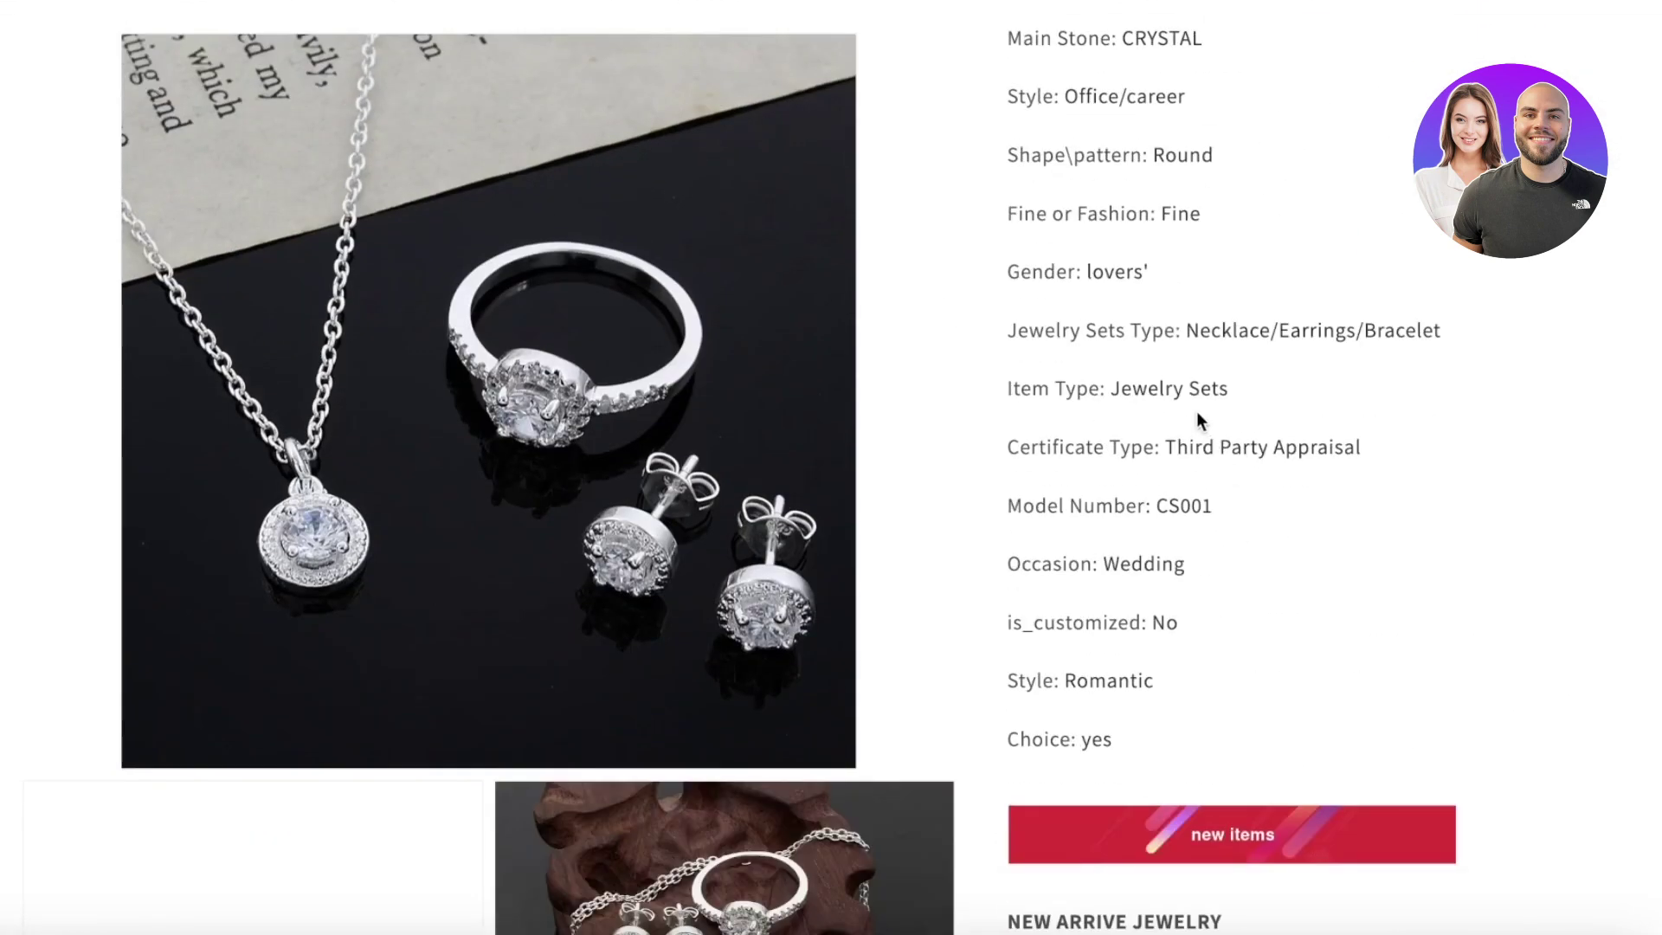
scroll(1195, 410, "down", 15)
scroll(655, 424, "up", 5)
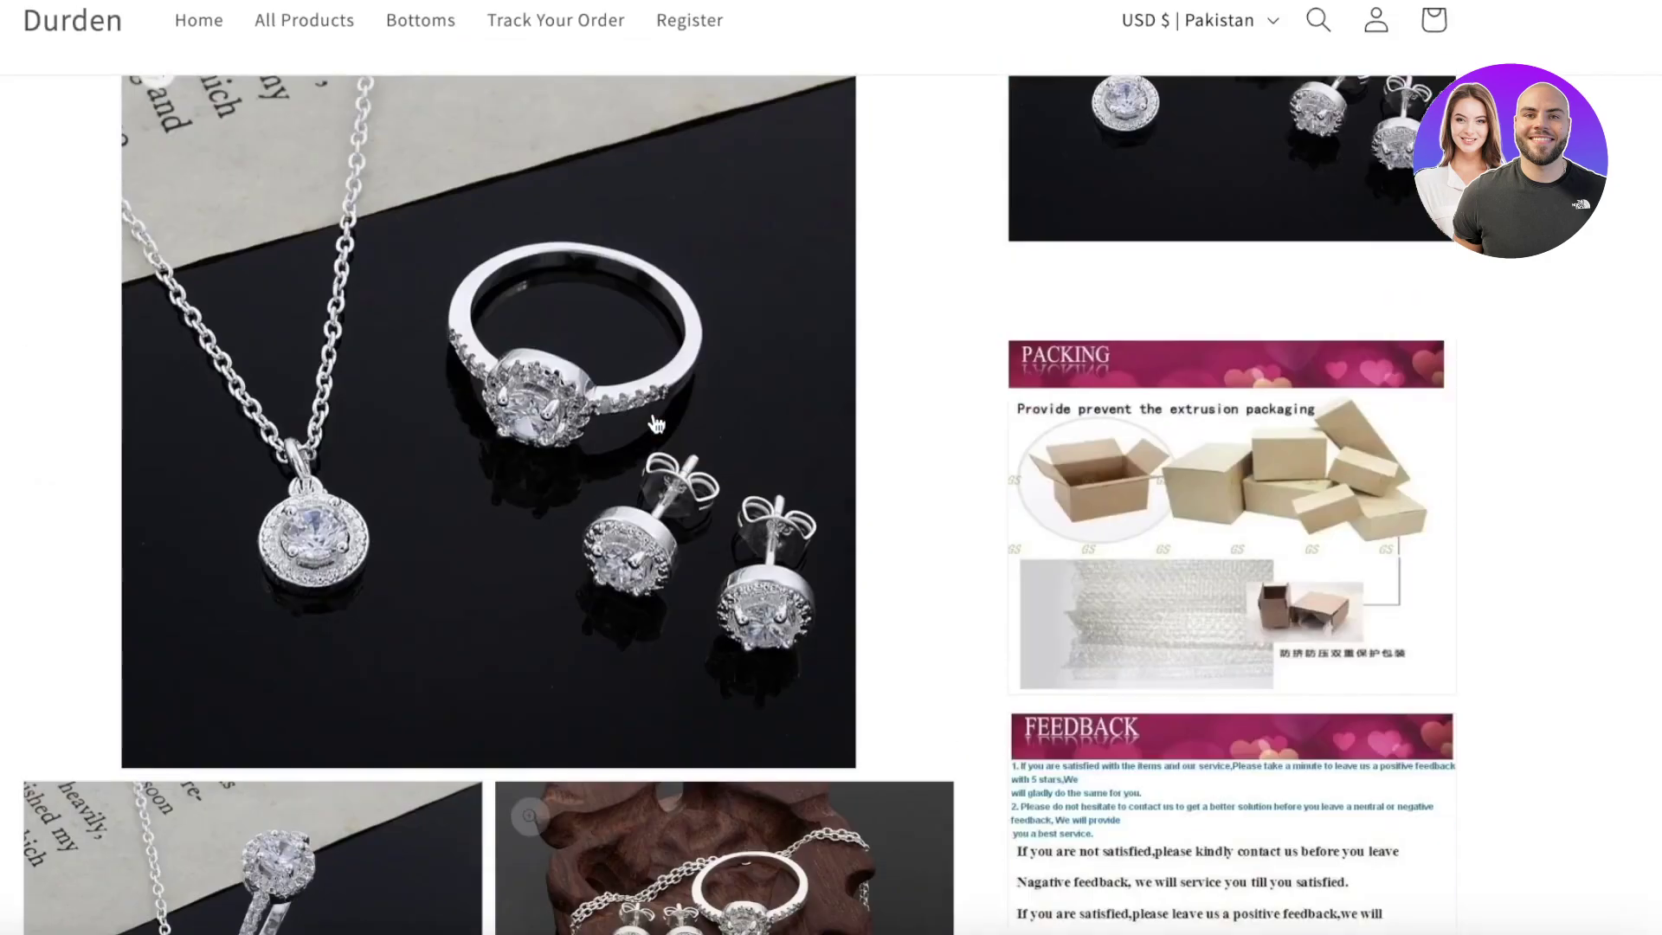
scroll(655, 424, "up", 10)
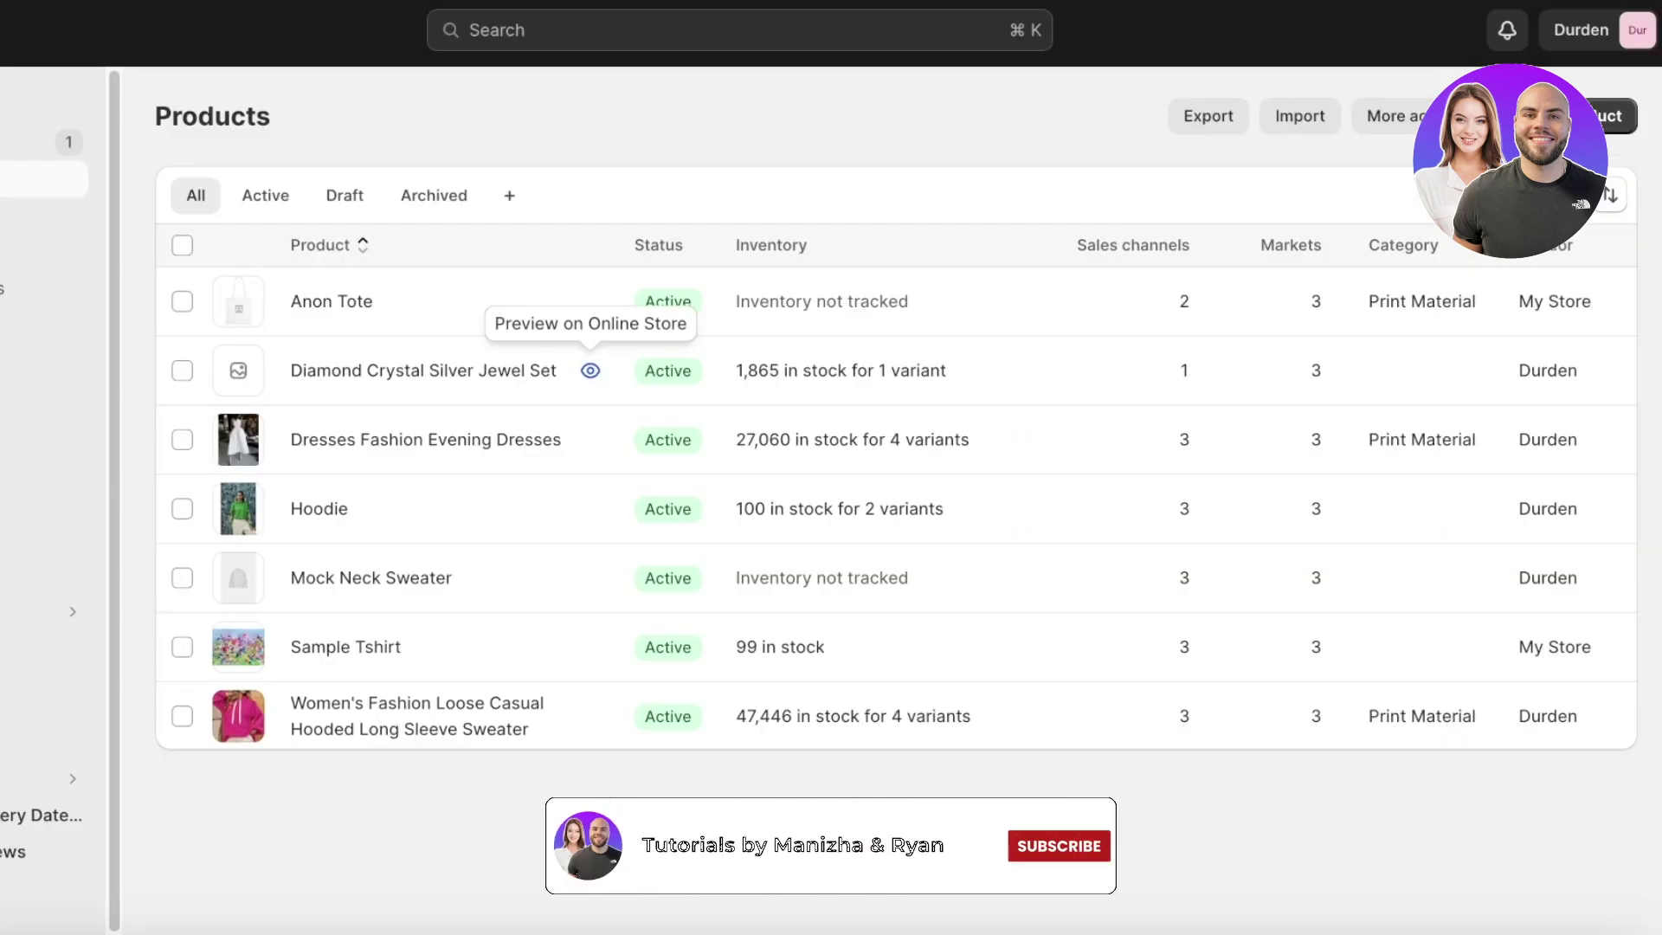